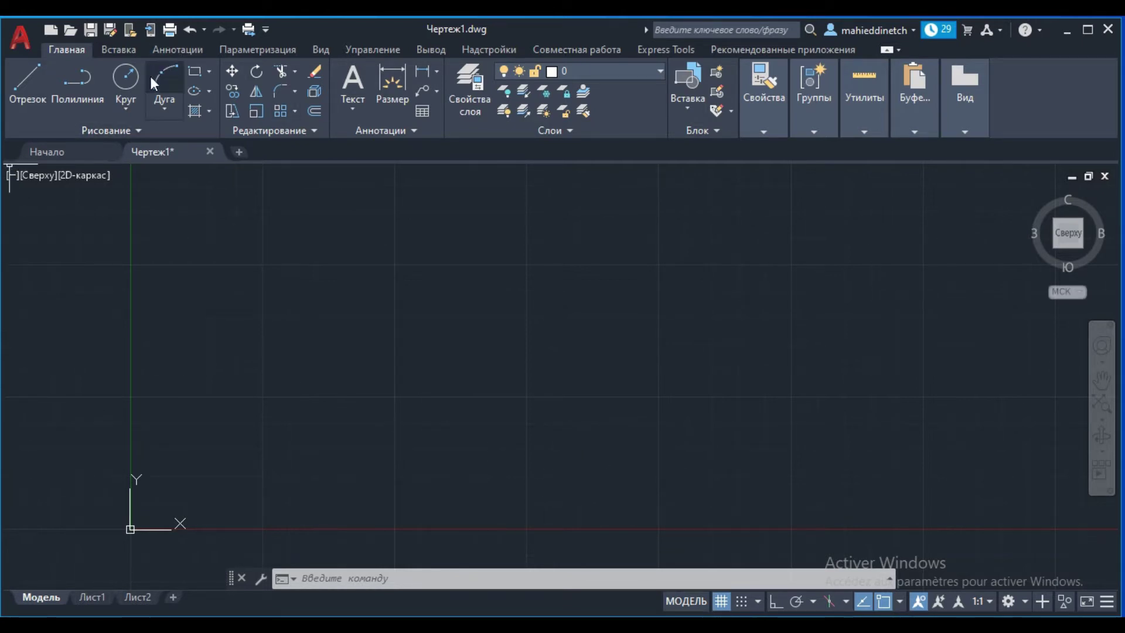
Draw one short line sloping up to the right, then restart the Line command
left_click(123, 130)
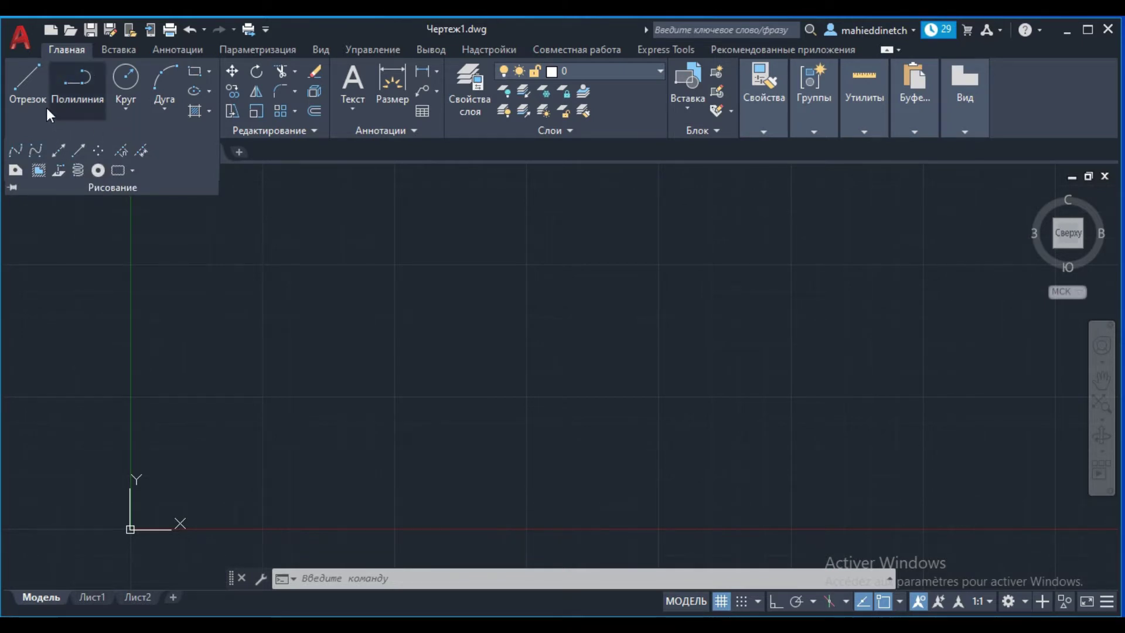
left_click(36, 87)
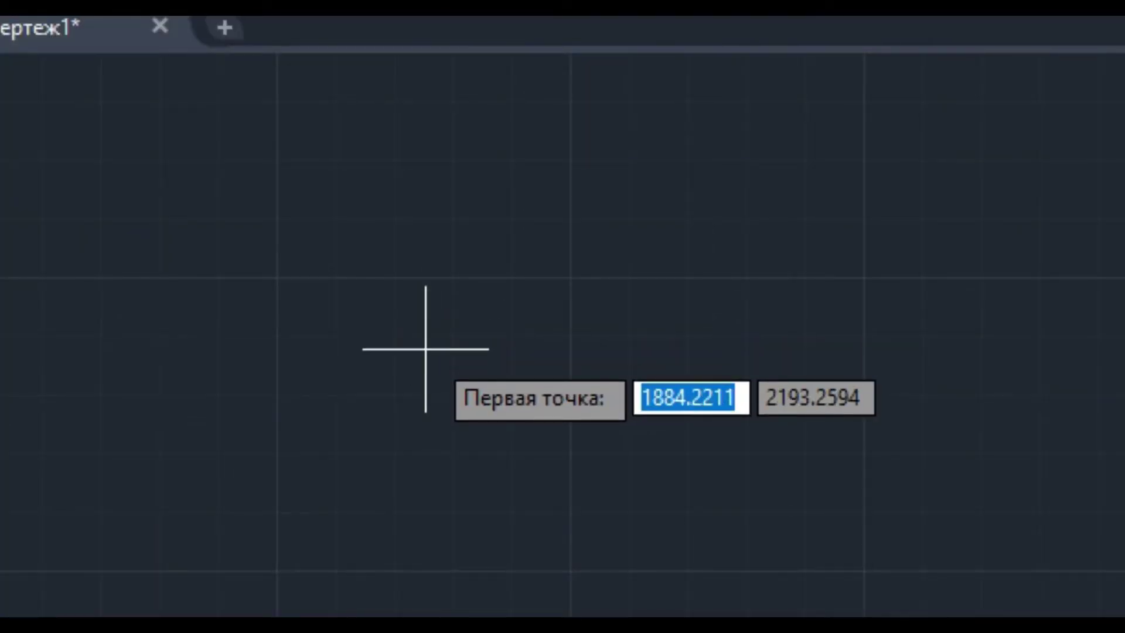
left_click(402, 372)
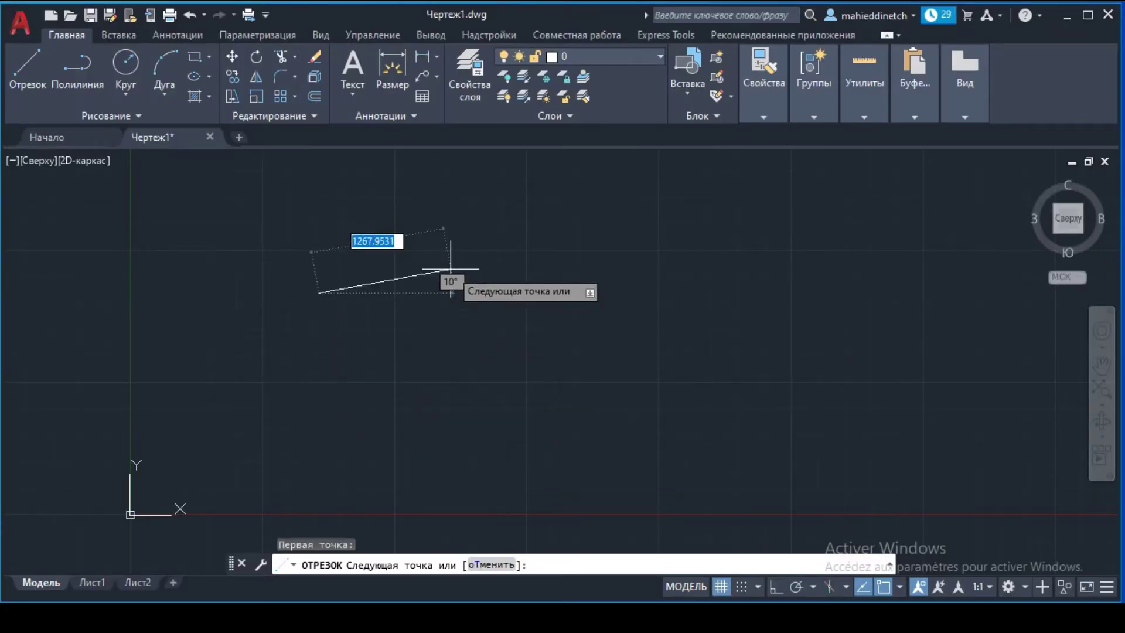
left_click(526, 242)
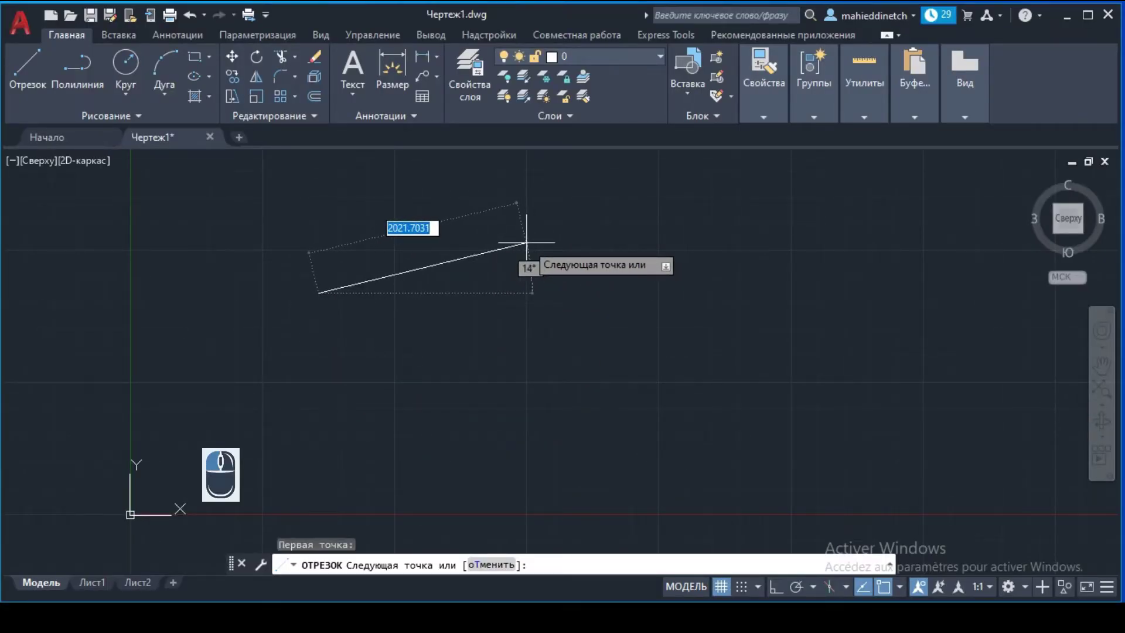
left_click(526, 242)
key("Escape")
key("Return")
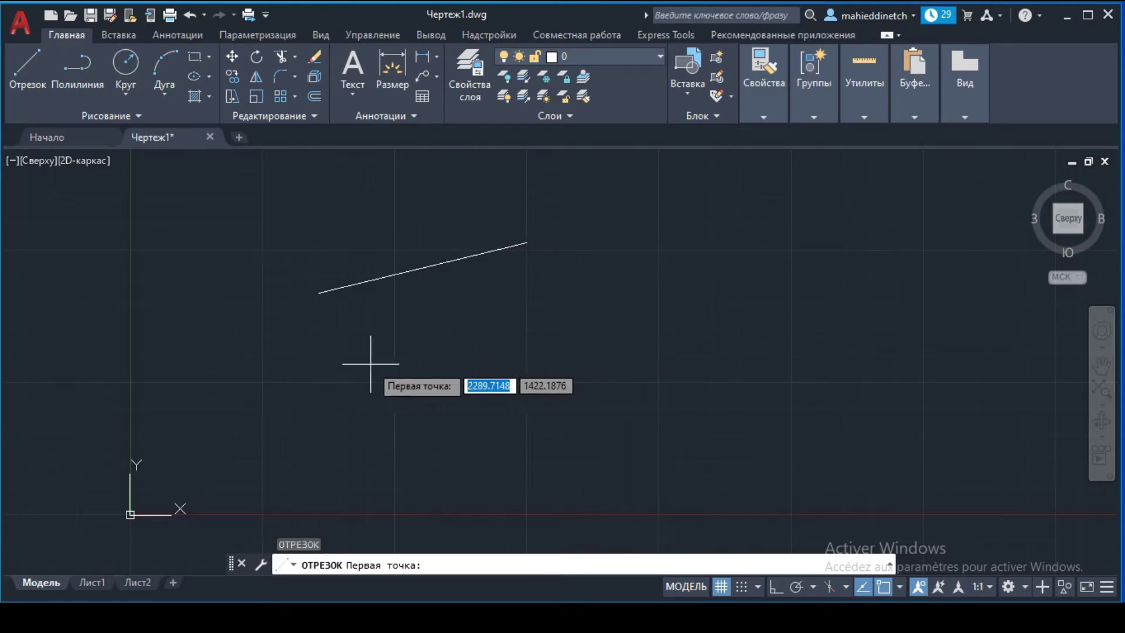
Draw a vertical line 3000 units long at a 90° angle
left_click(318, 396)
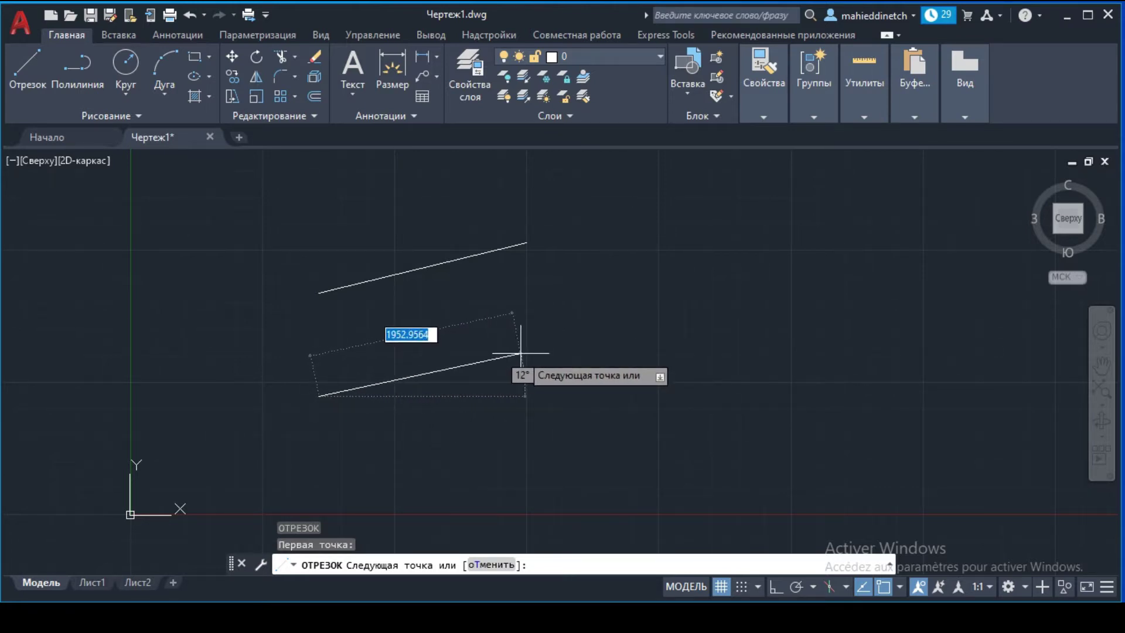
type("3")
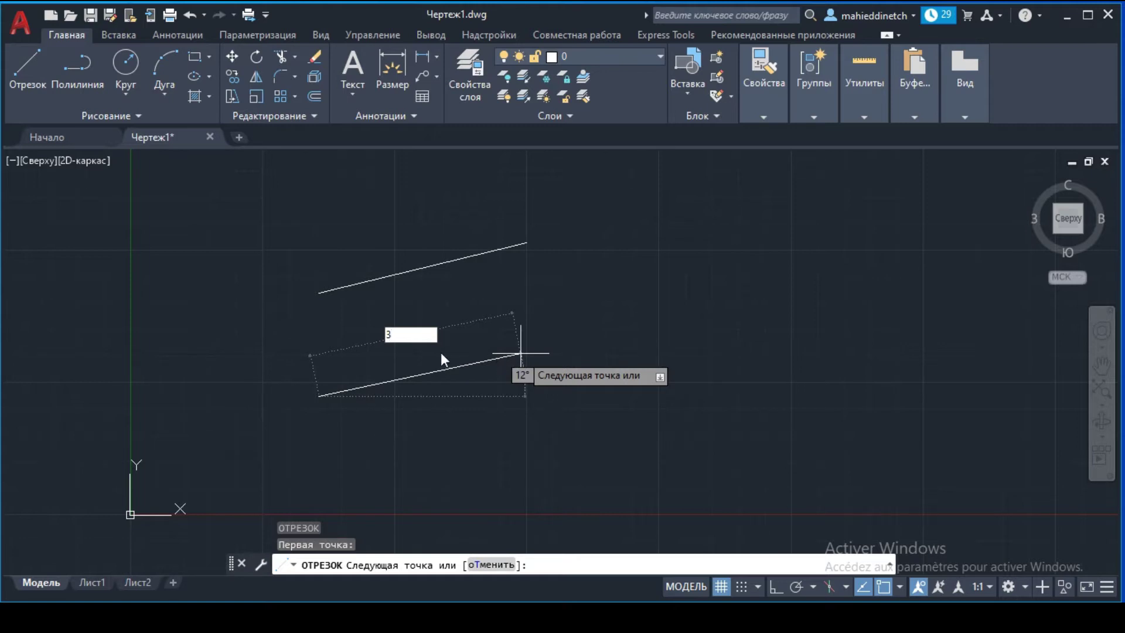
type("000")
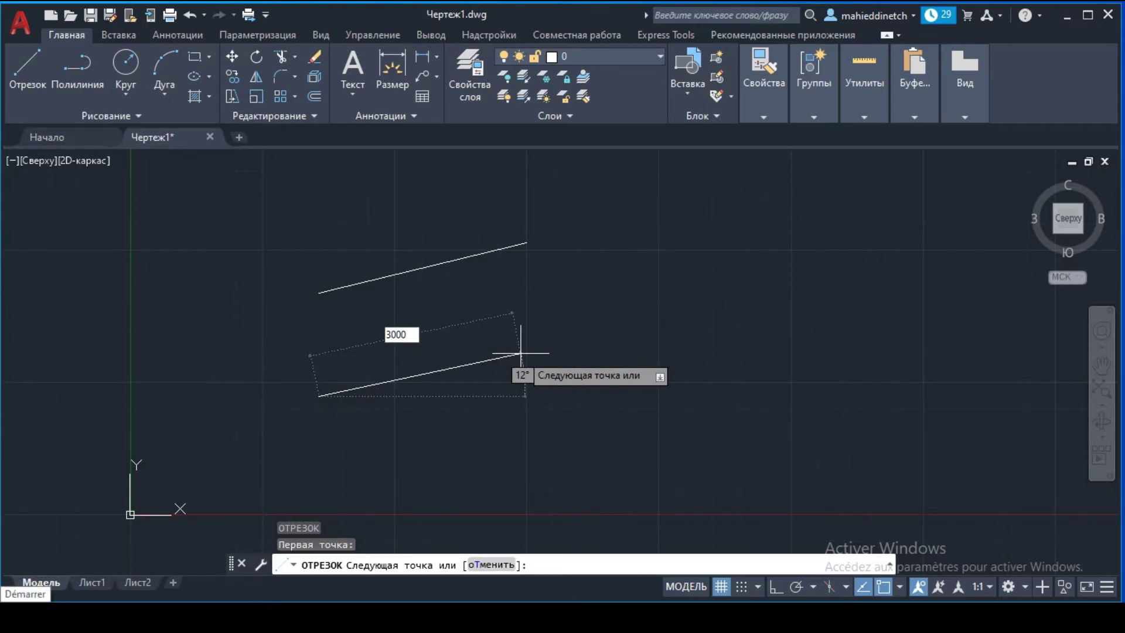
key("Tab")
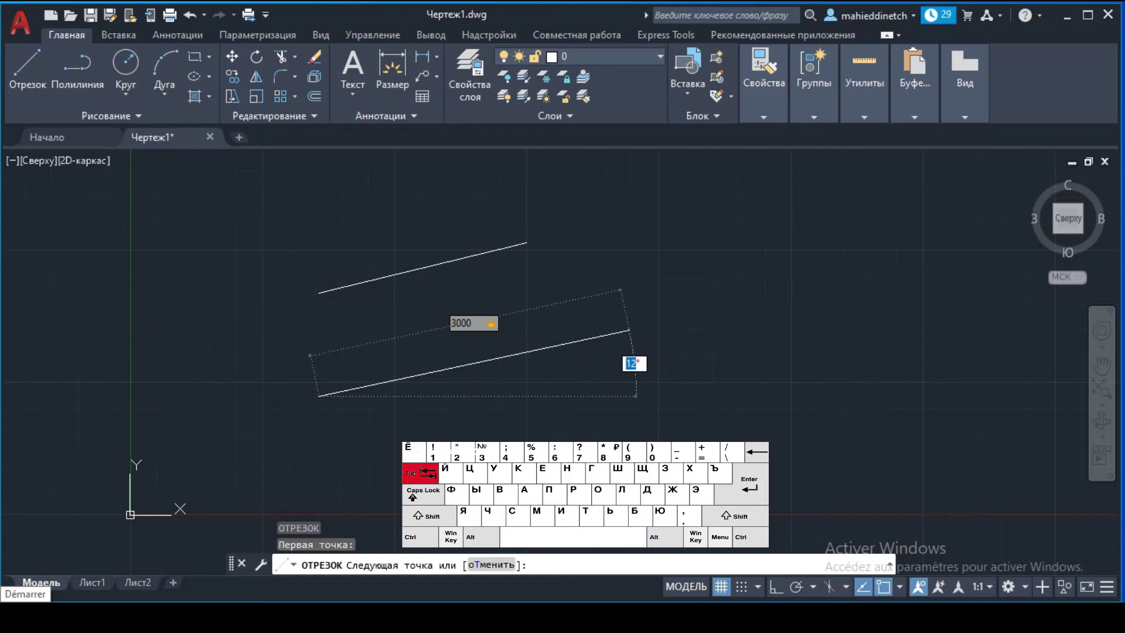
type("90")
key("Return")
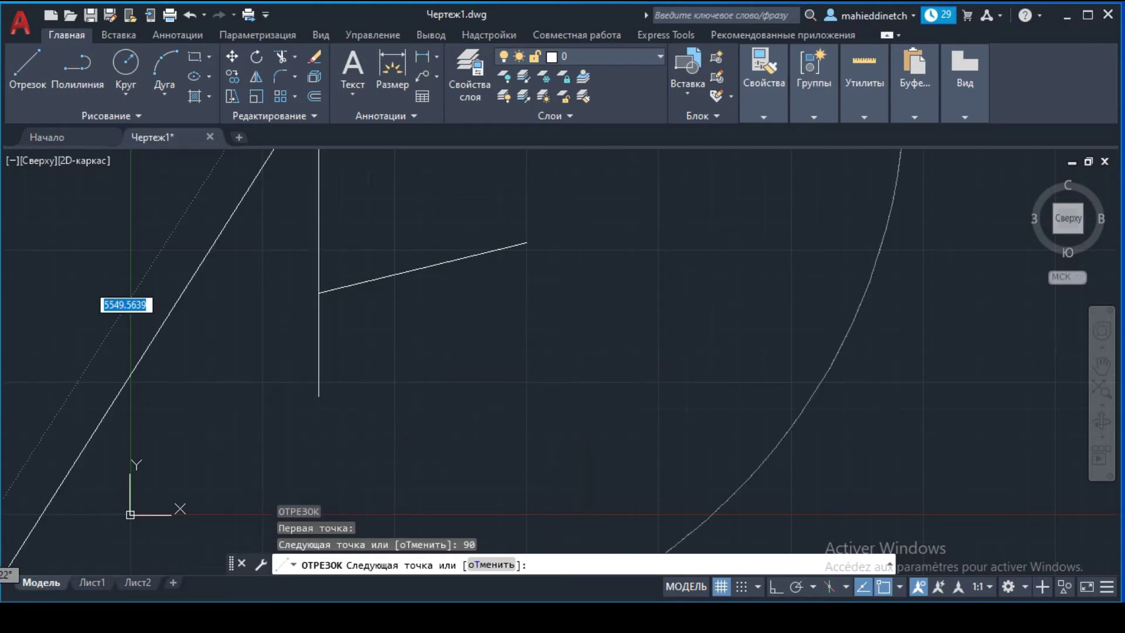
key("Escape")
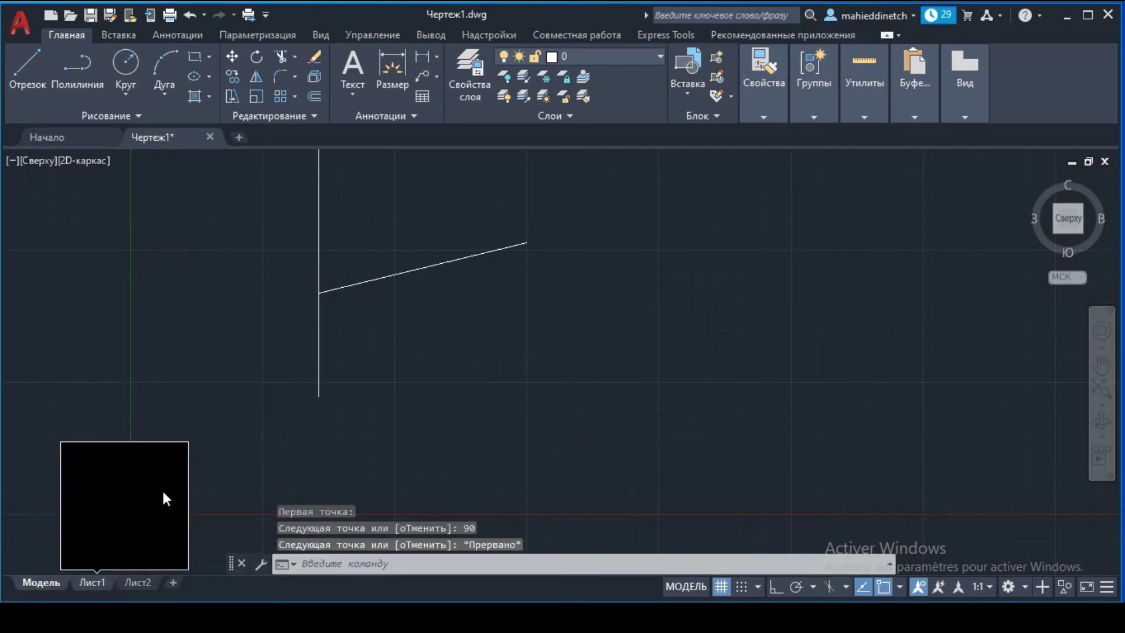
Select the vertical and slanted lines and delete both
scroll(343, 320, "down", 3)
scroll(350, 325, "up", 3)
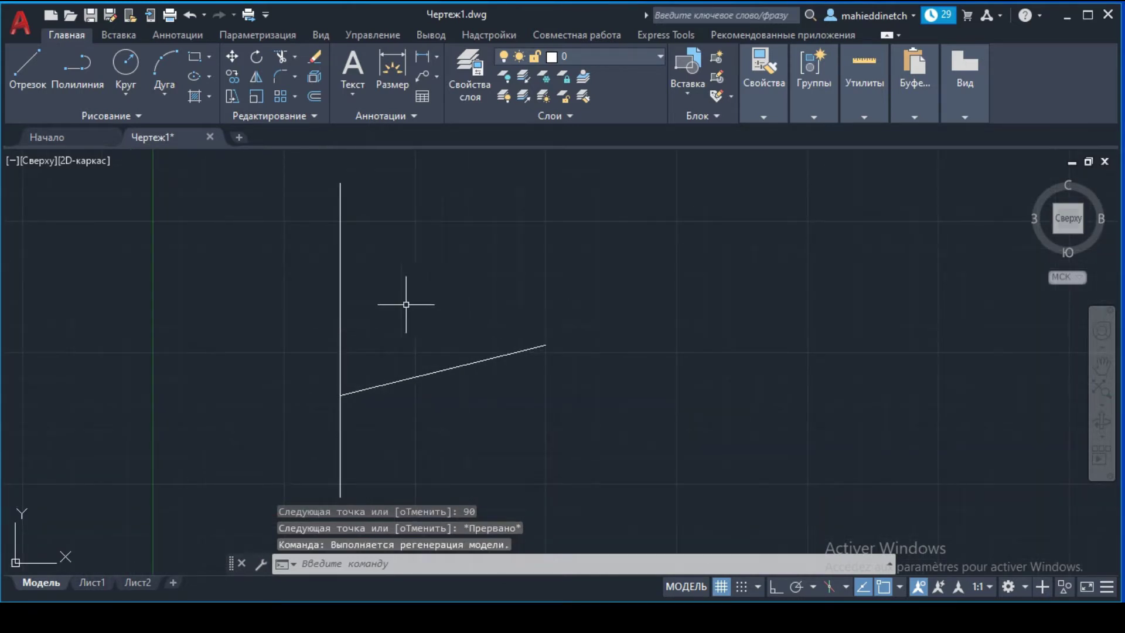
left_click(339, 307)
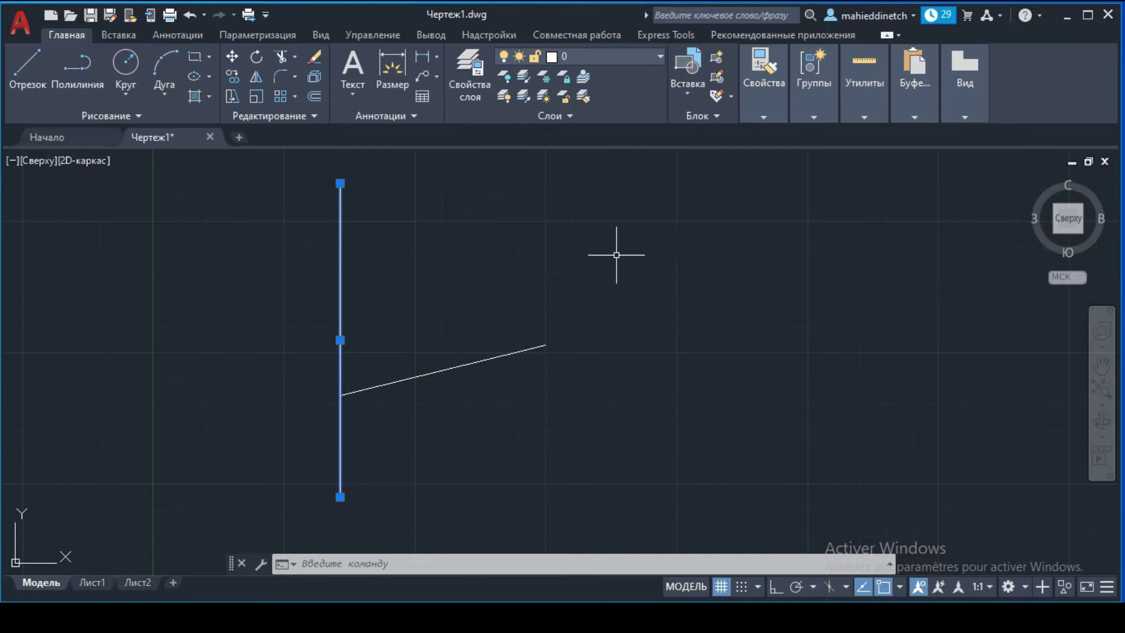
left_click(590, 206)
left_click(276, 479)
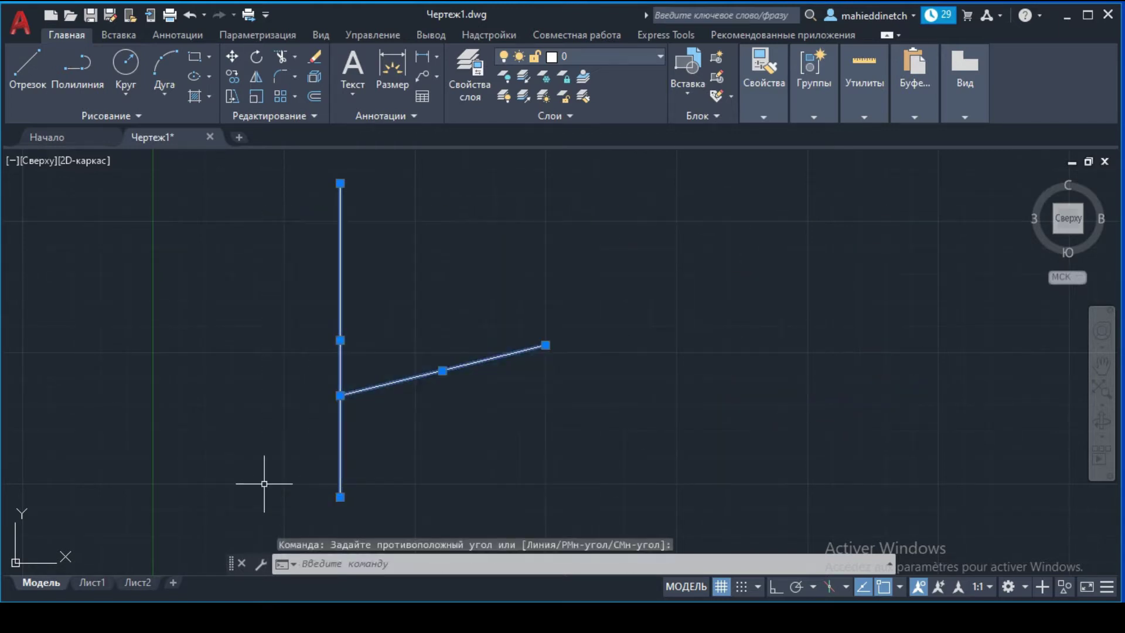
key("Delete")
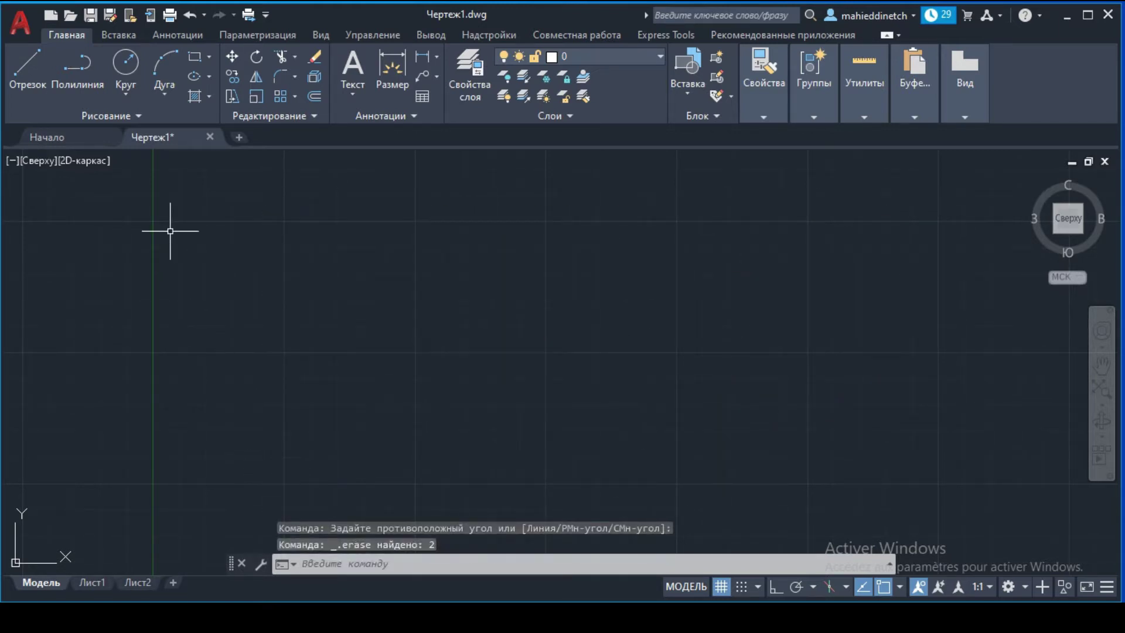
Draw a four-point zigzag polyline across the drawing
left_click(76, 80)
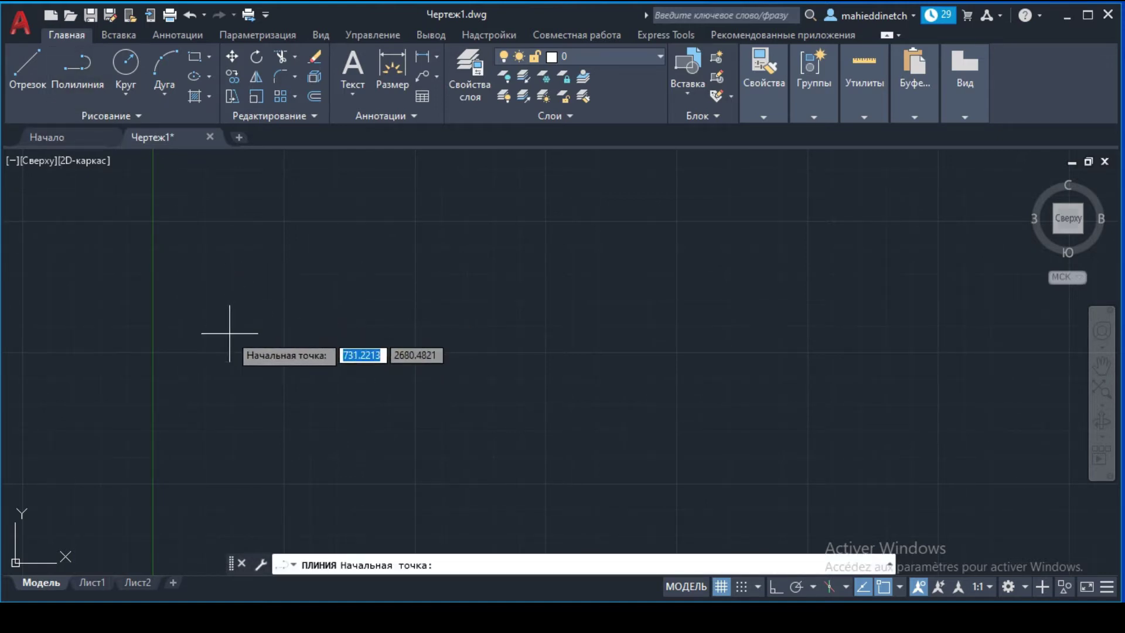
left_click(229, 332)
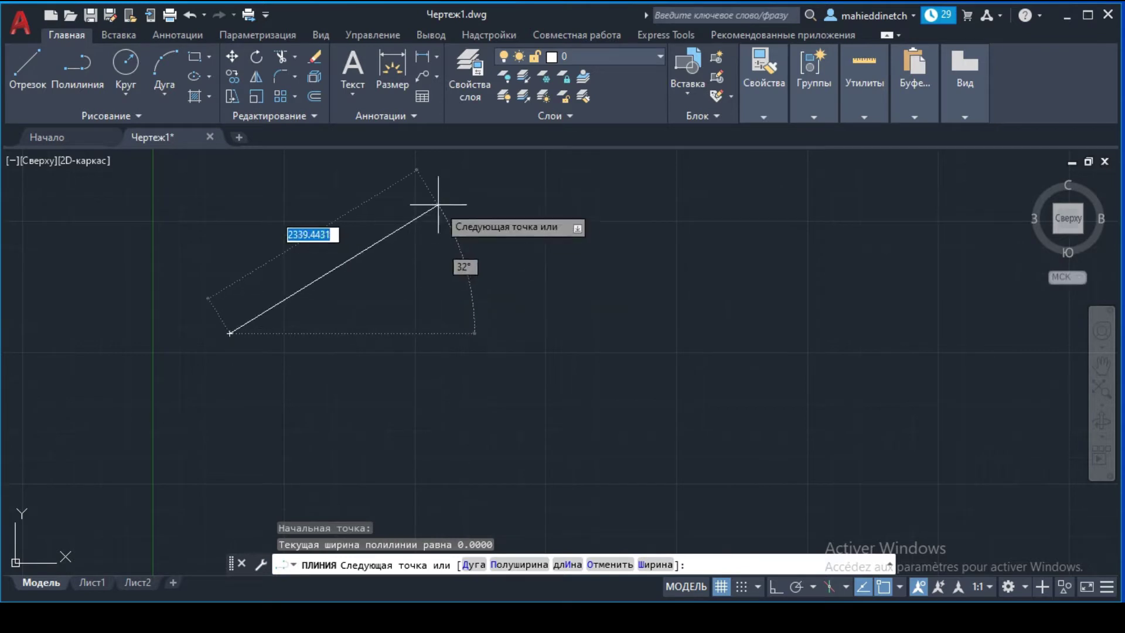
left_click(457, 209)
left_click(634, 302)
left_click(816, 220)
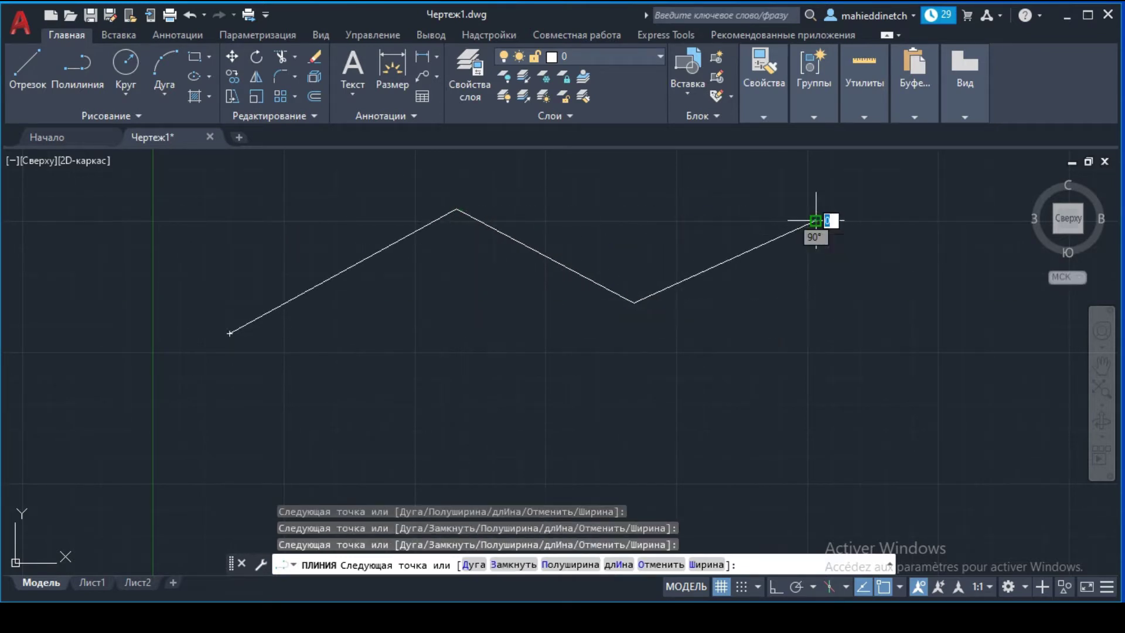
key("Return")
Draw a similar zigzag below it using separate line segments
left_click(27, 65)
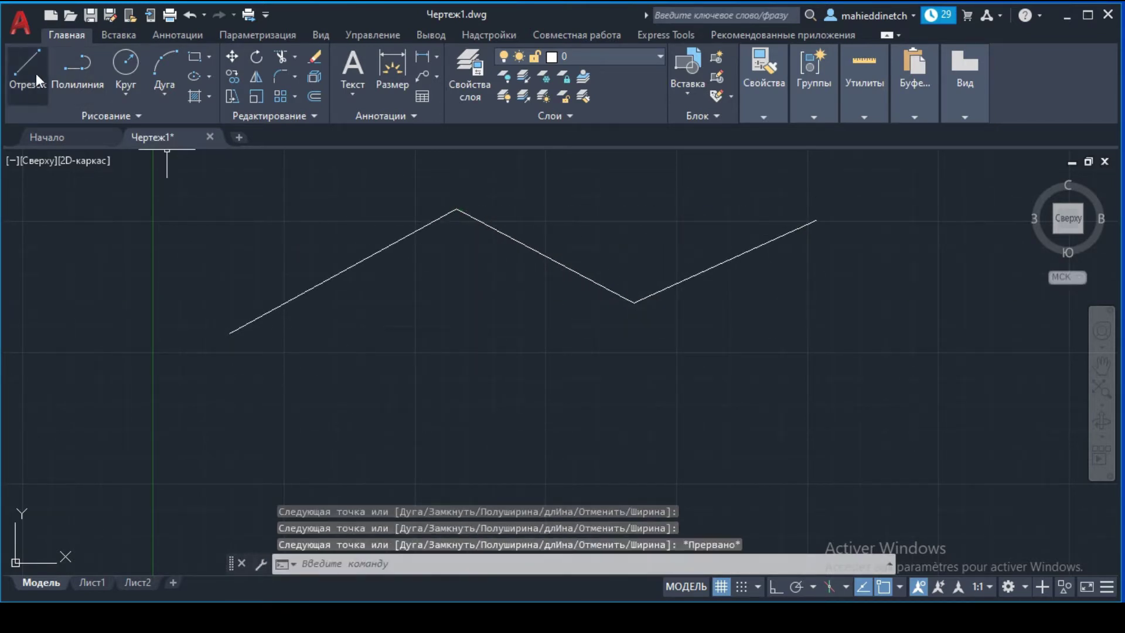
left_click(231, 460)
left_click(360, 361)
left_click(540, 458)
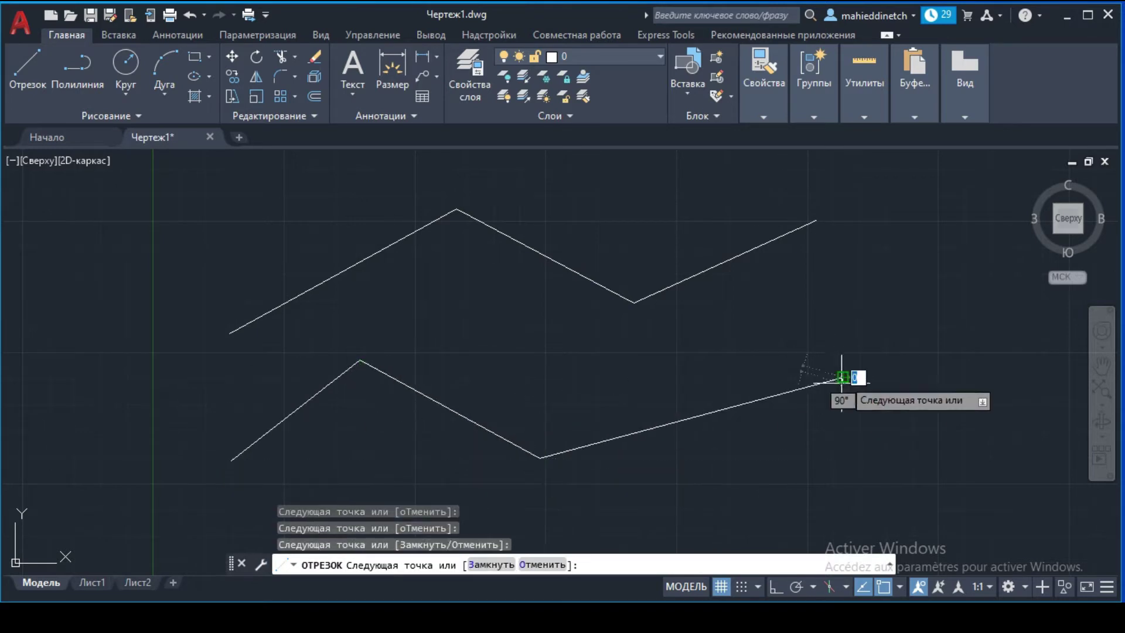
left_click(841, 379)
key("Escape")
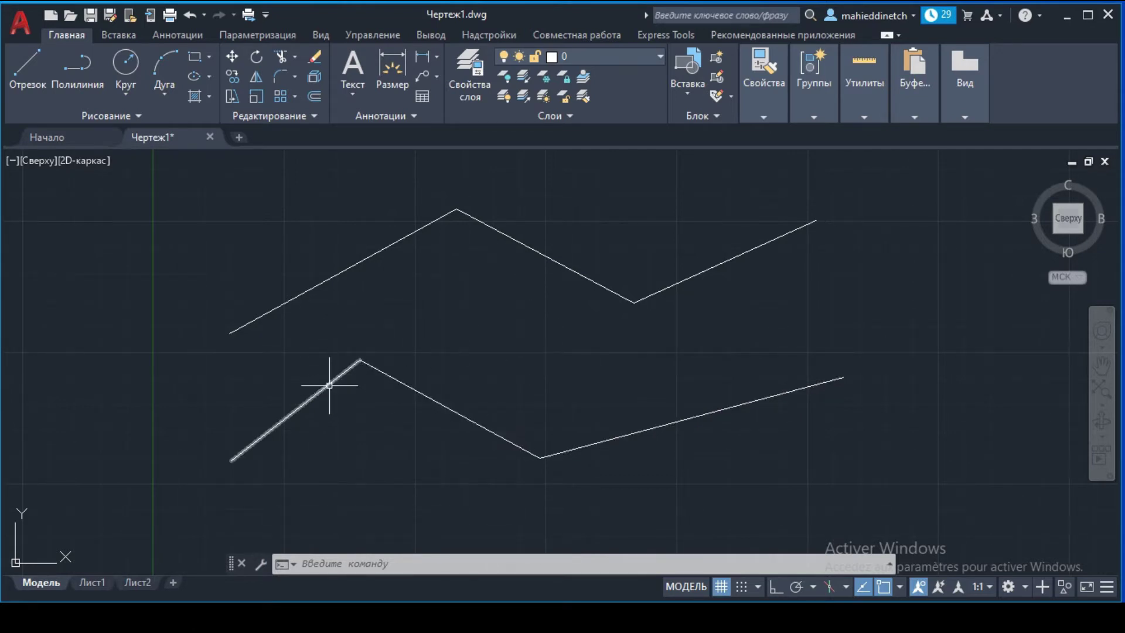
Erase the middle segment of the lower line zigzag
left_click(901, 323)
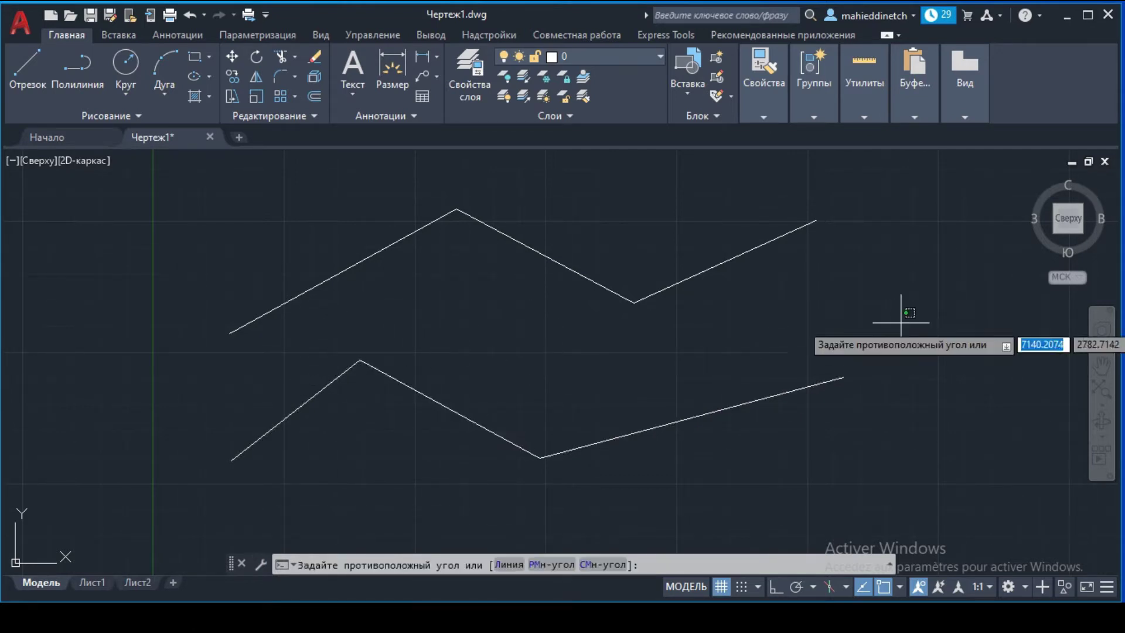
left_click(908, 389)
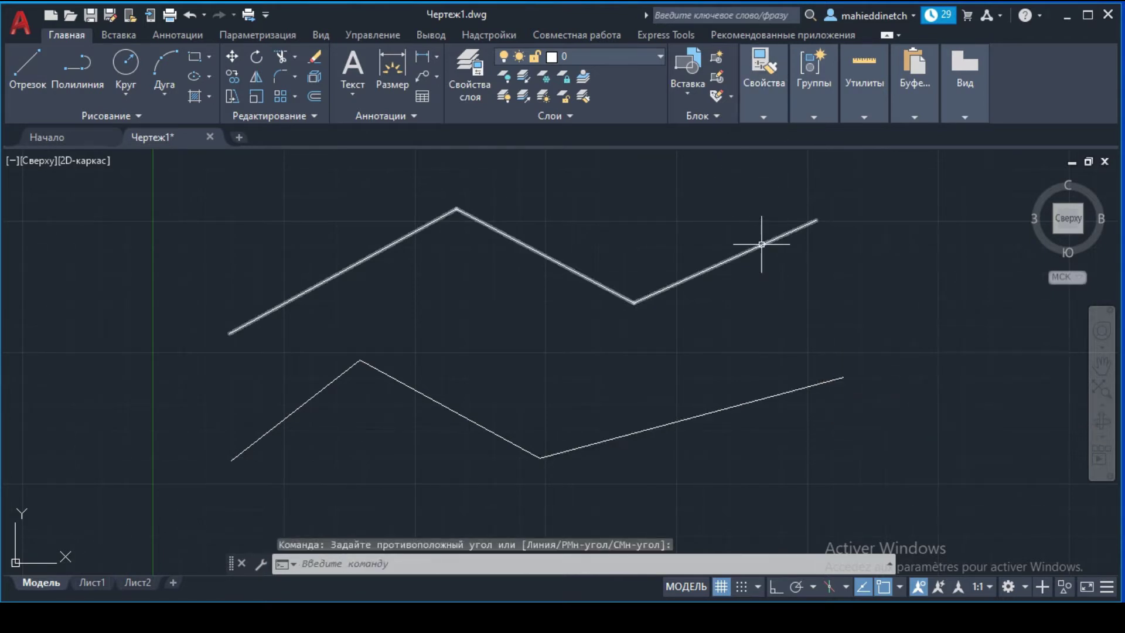
scroll(694, 244, "up", 2)
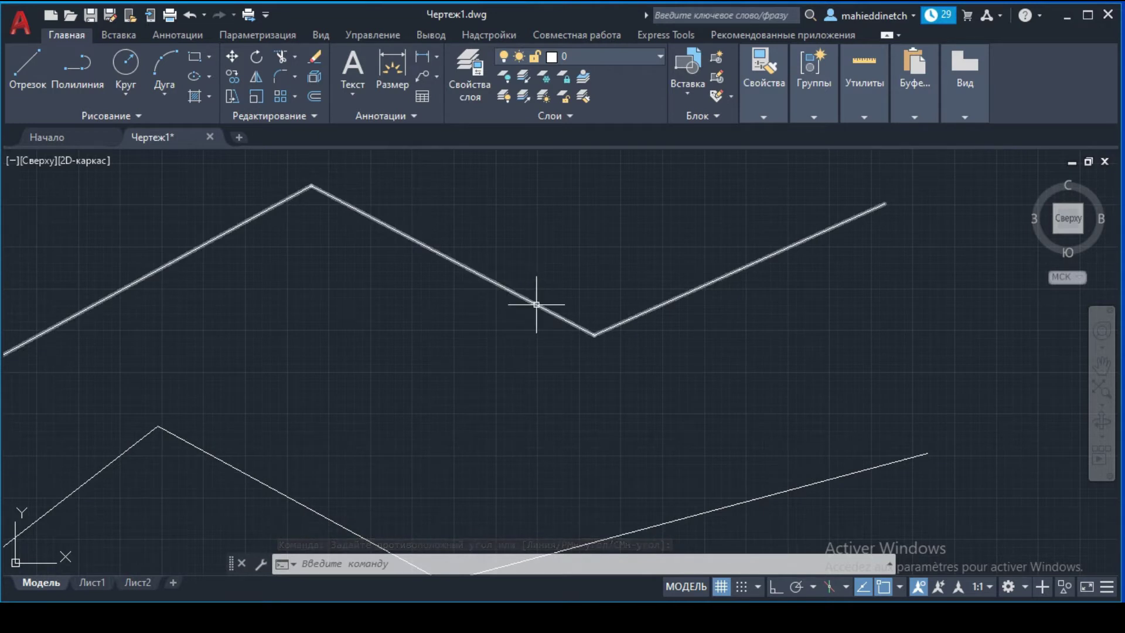
scroll(521, 319, "down", 2)
left_click(873, 193)
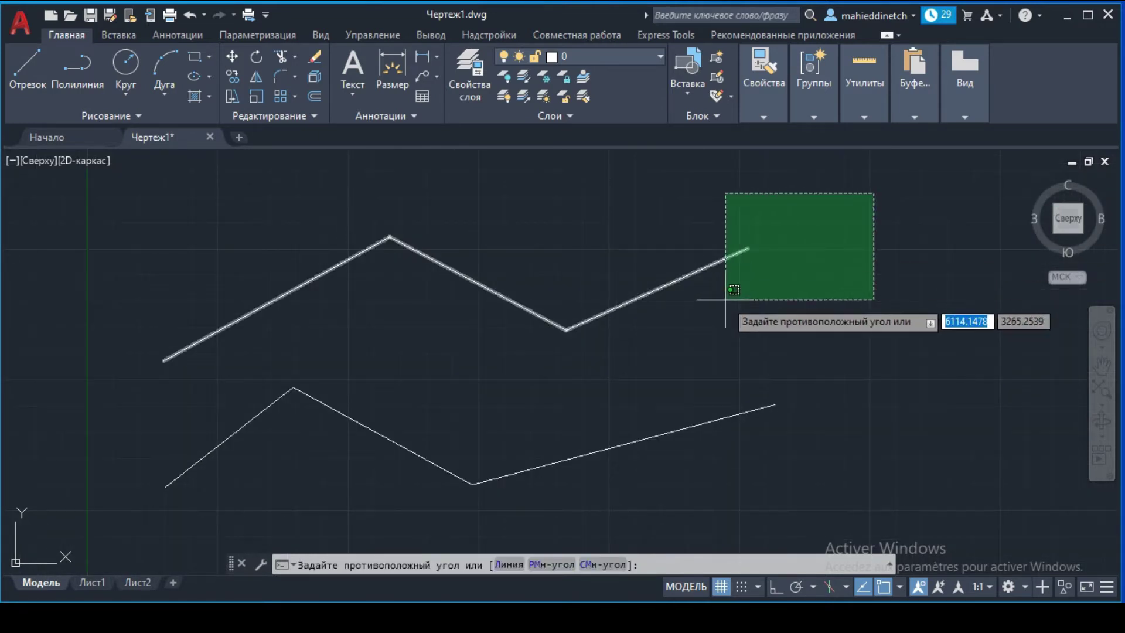
left_click(788, 289)
left_click(421, 417)
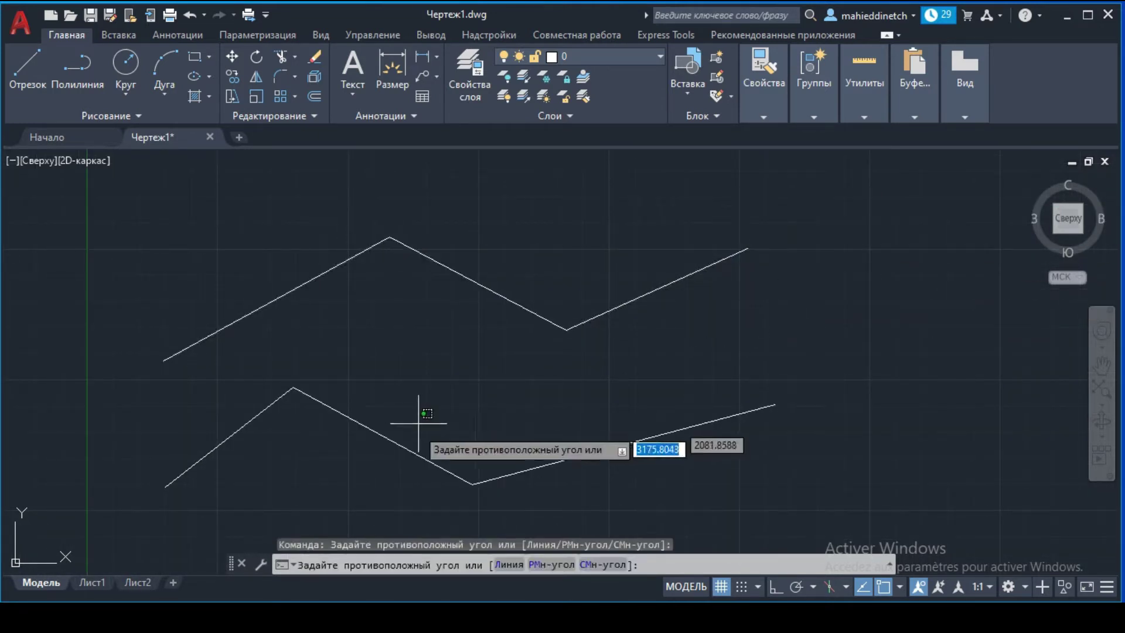
left_click(379, 458)
key("Delete")
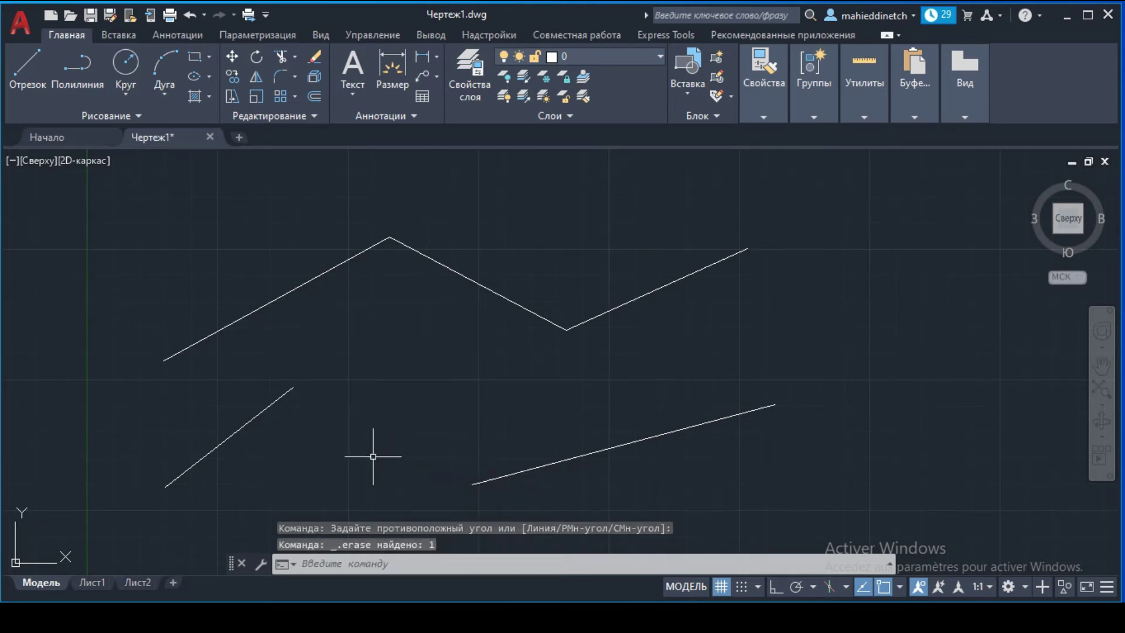
Delete the zigzag polyline and the two remaining lines, then zoom to extents
left_click(828, 202)
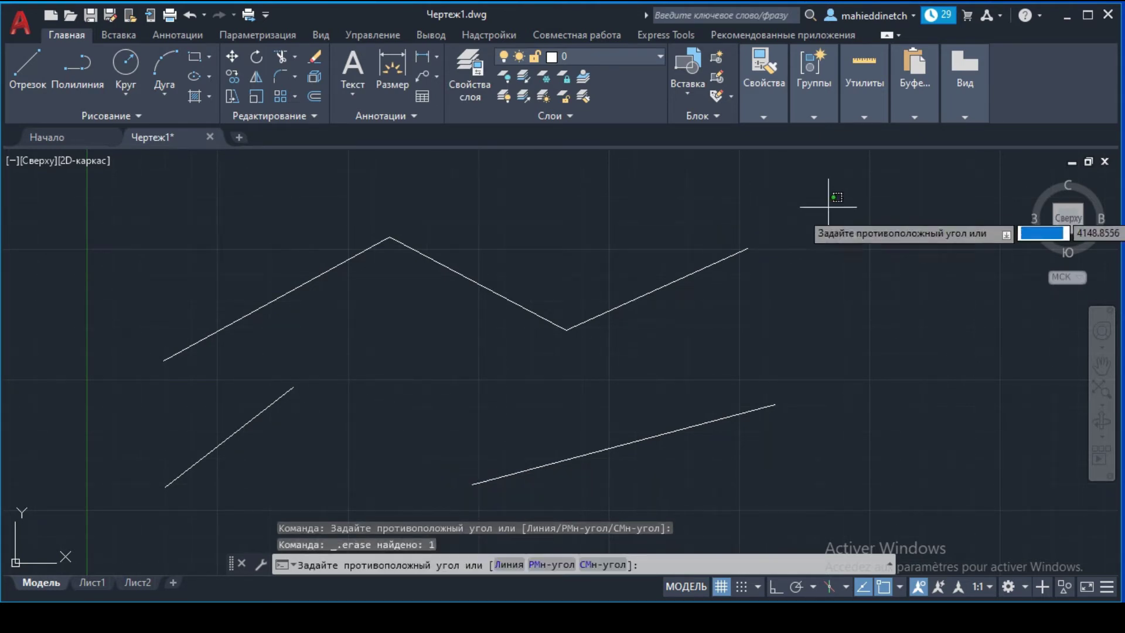
left_click(690, 333)
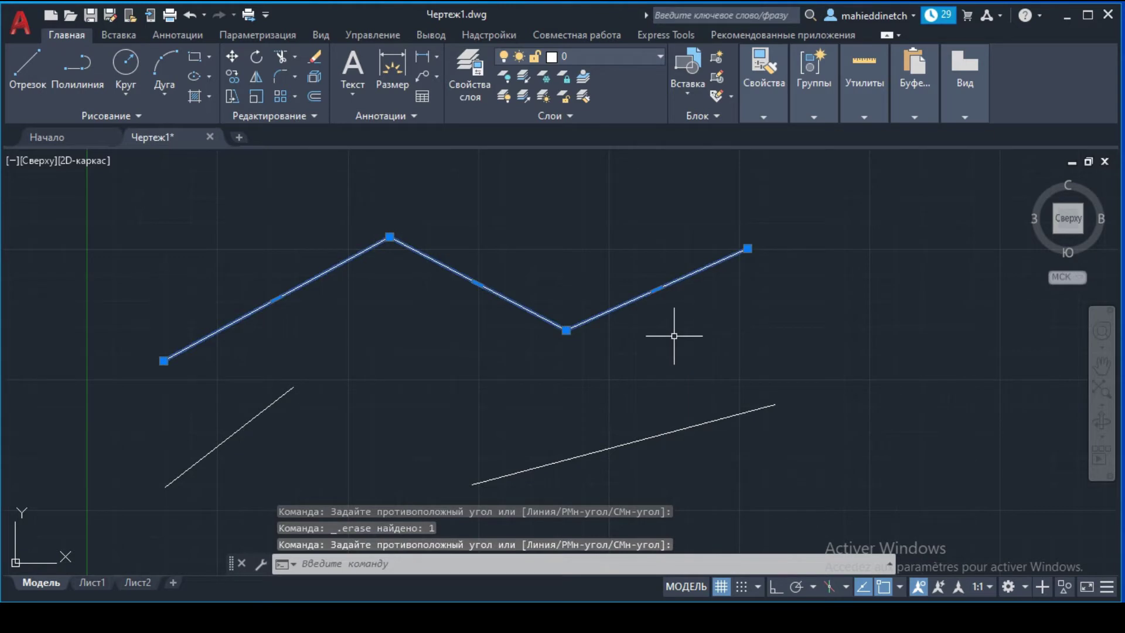
key("Delete")
scroll(761, 322, "down", 2)
left_click(786, 290)
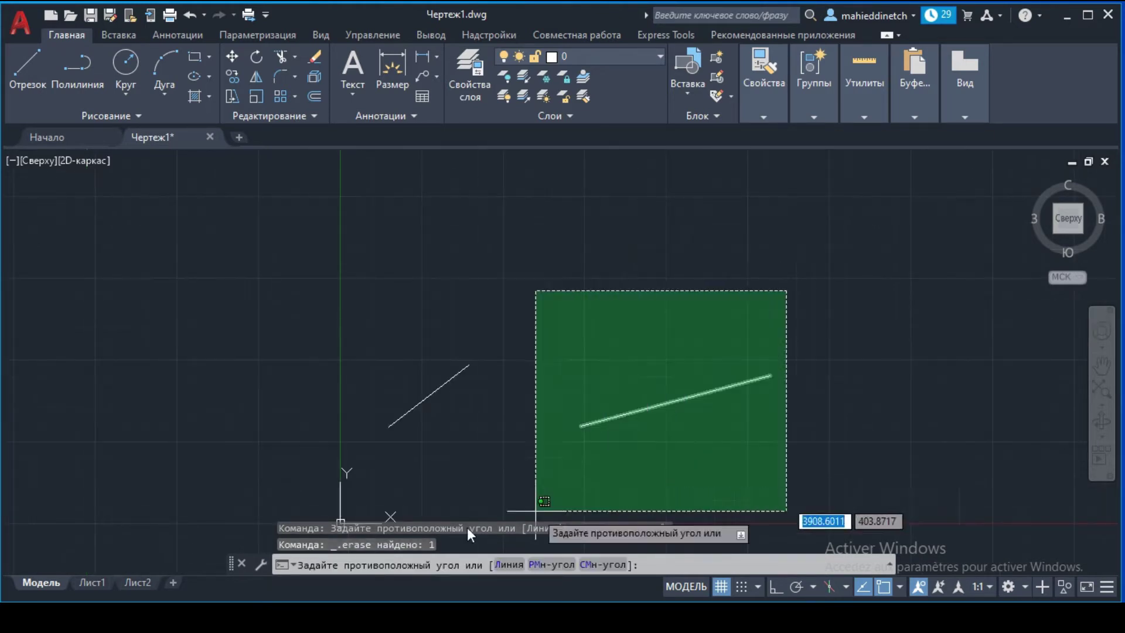
left_click(340, 484)
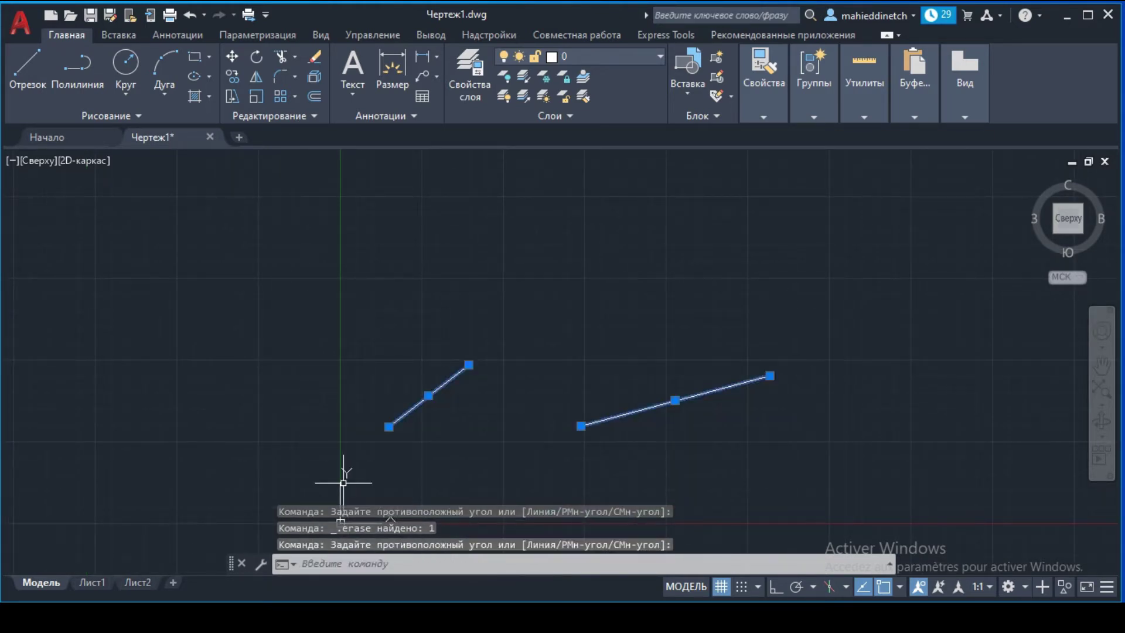
key("Delete")
middle_click(345, 369)
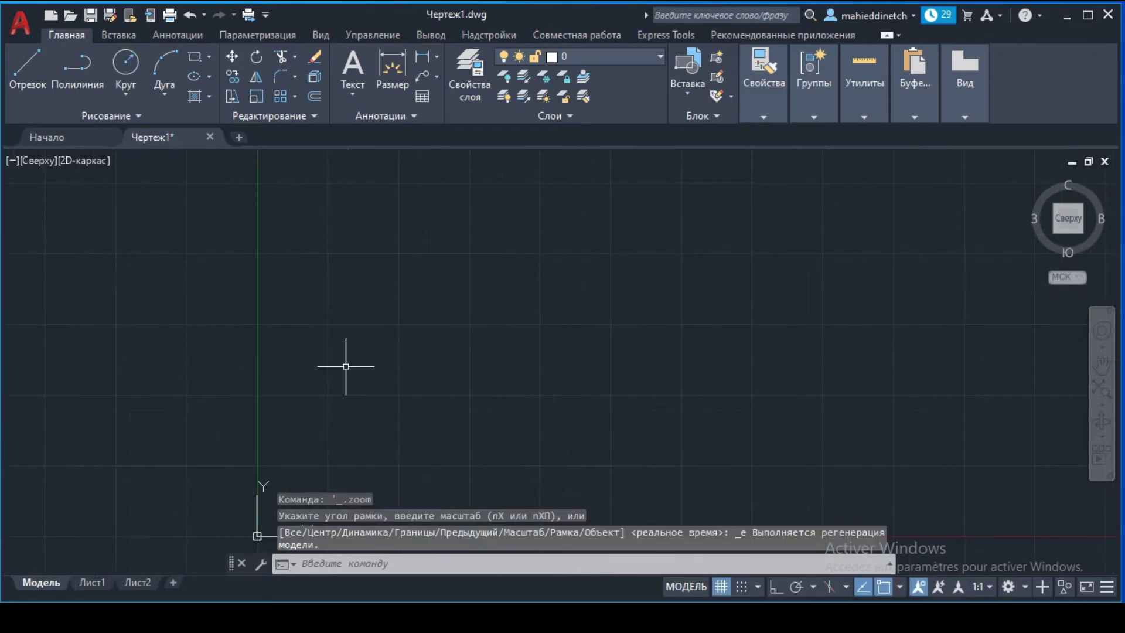
middle_click_drag(346, 366, 343, 265)
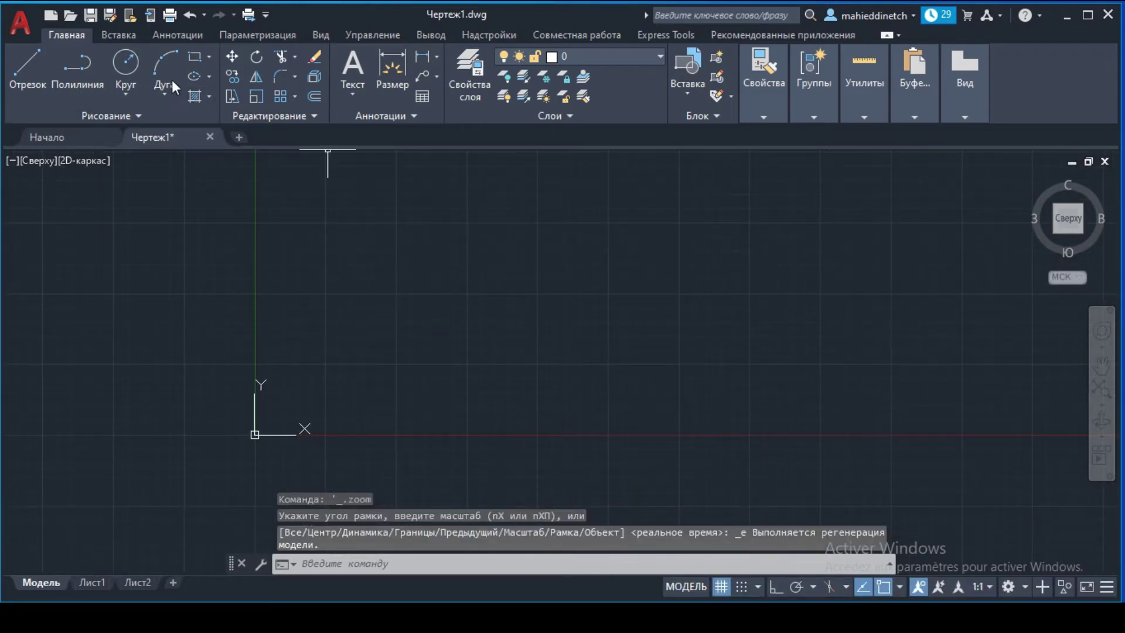
left_click(125, 87)
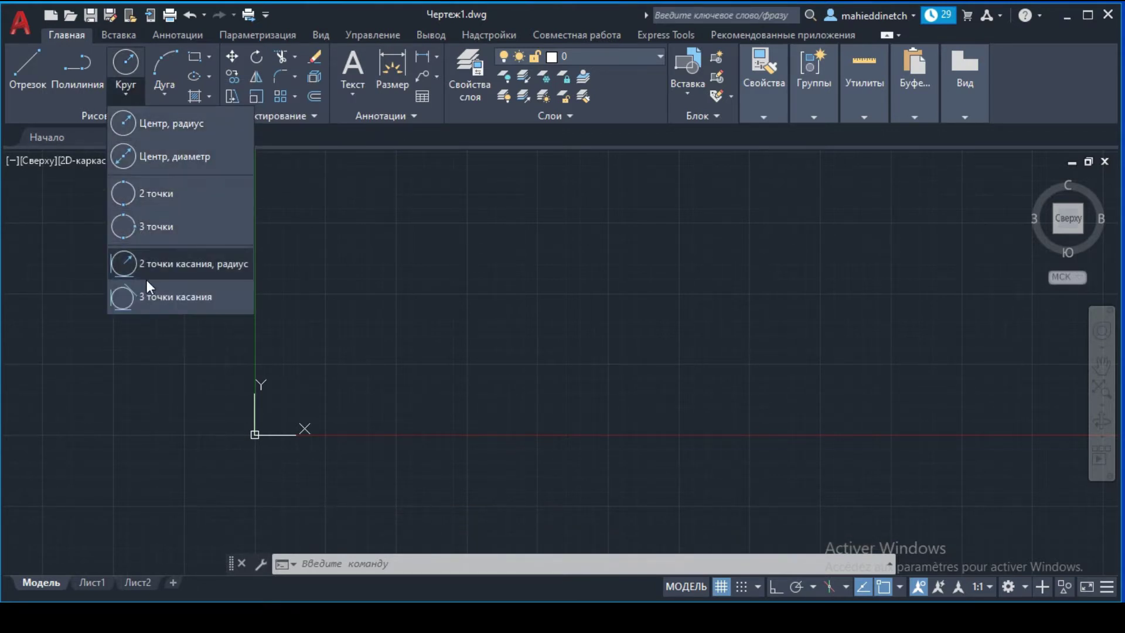
left_click(131, 61)
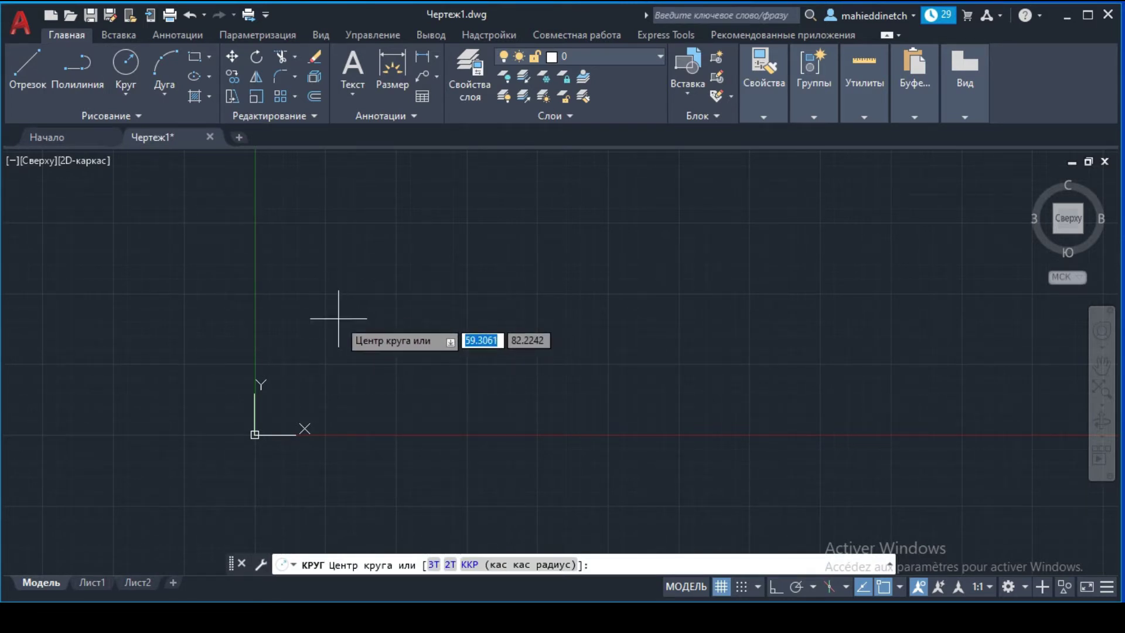
type("0")
key("Tab")
type("0")
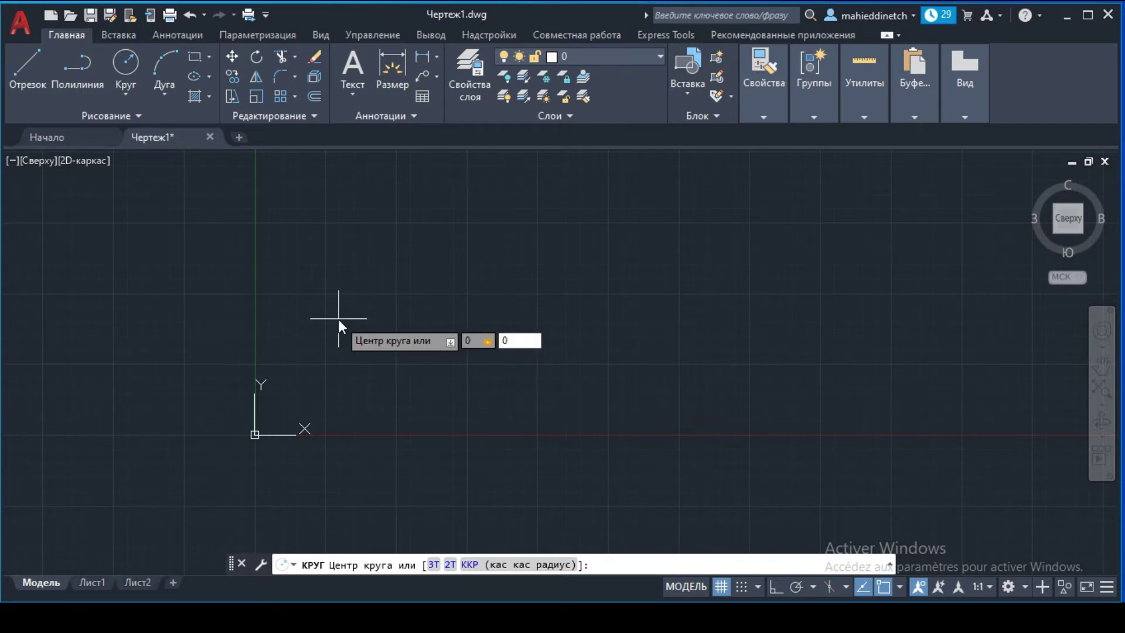
key("Return")
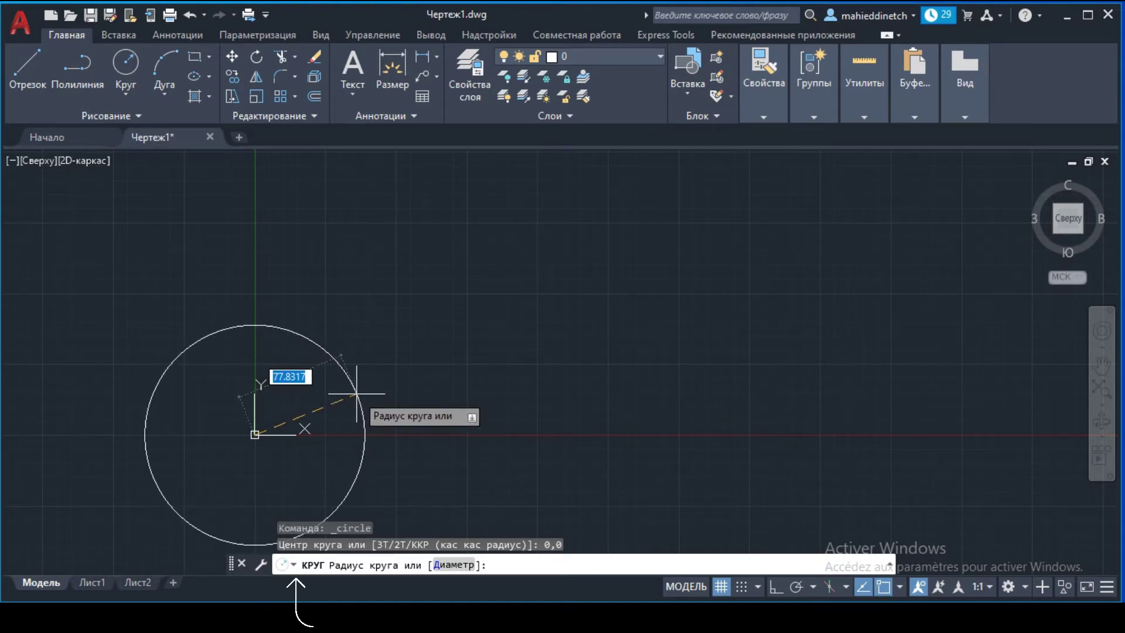
left_click(356, 394)
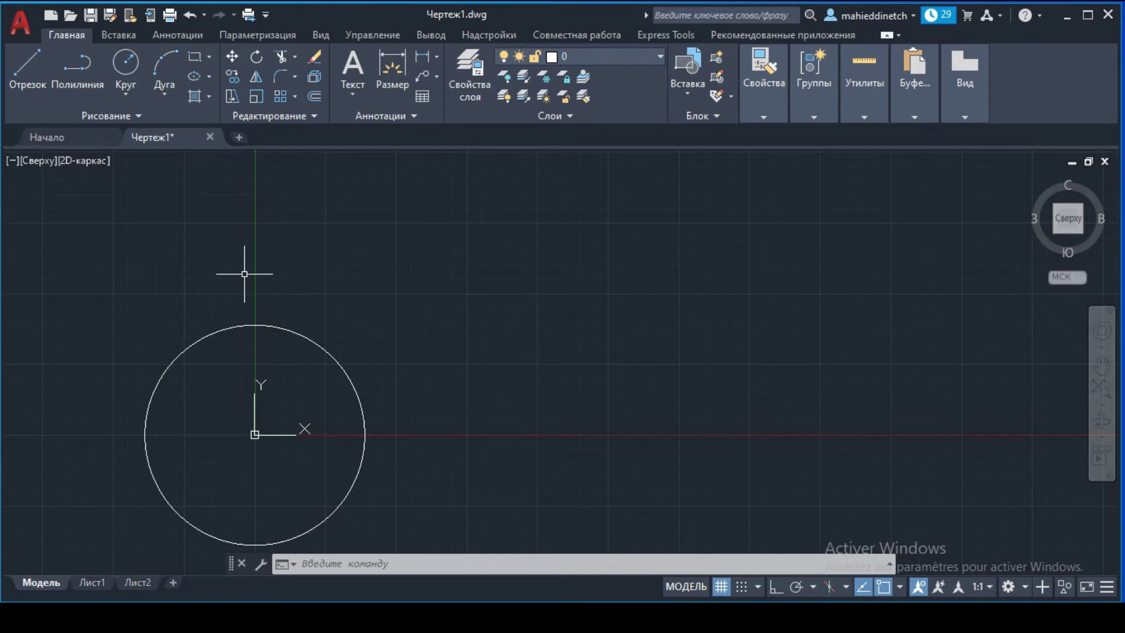
left_click(427, 293)
left_click(322, 374)
key("Delete")
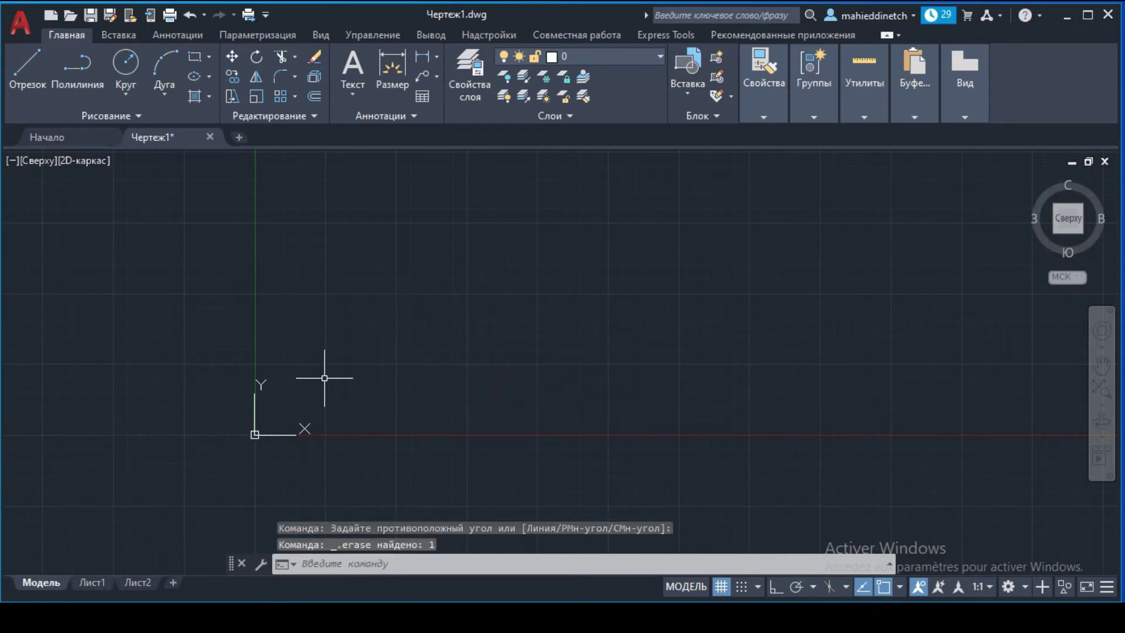
middle_click_drag(325, 378, 256, 412)
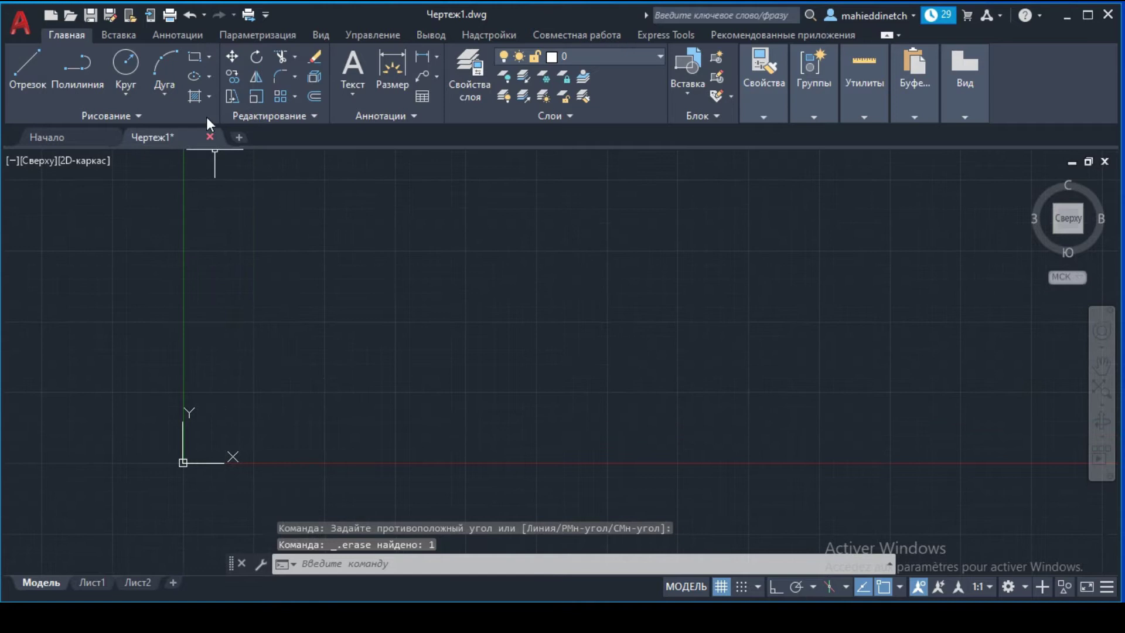
left_click(177, 96)
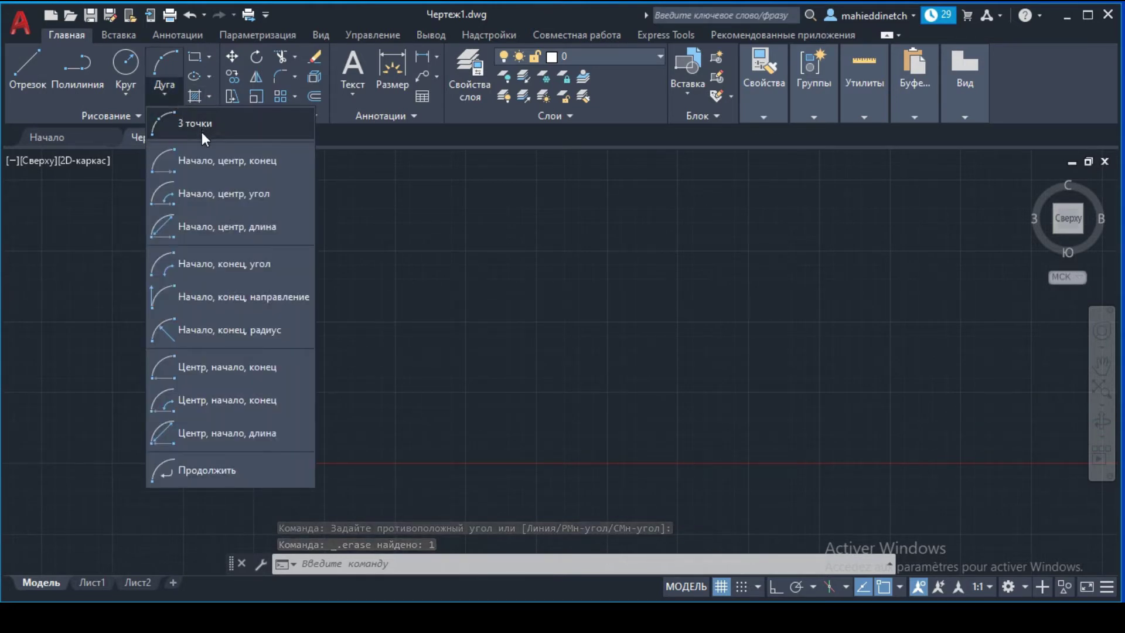
left_click(168, 129)
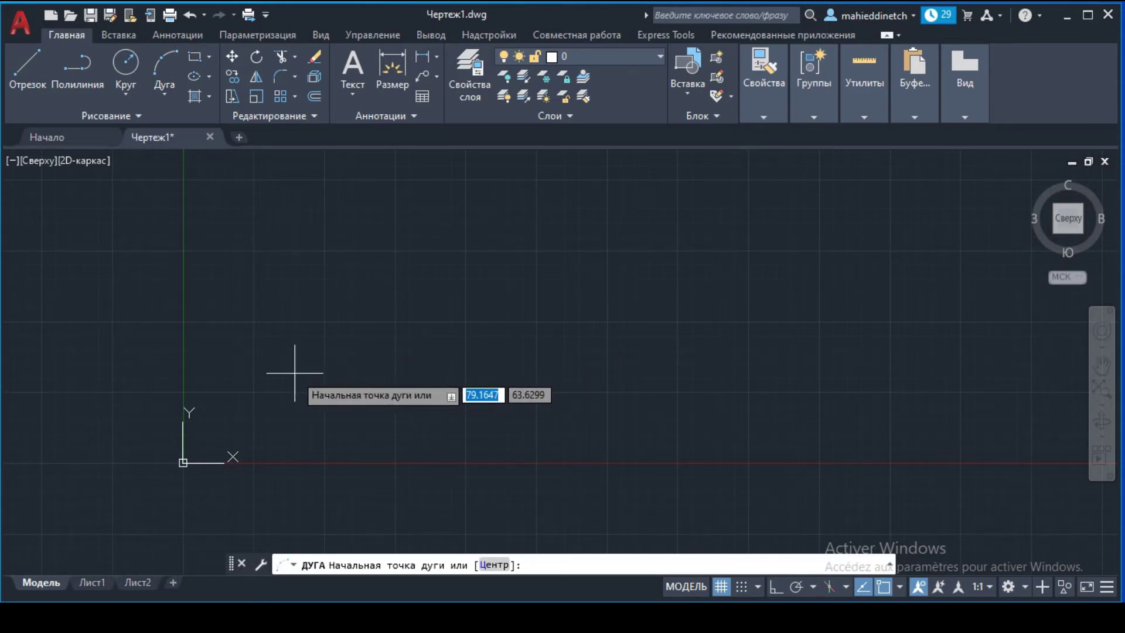
type("0")
key("Tab")
type("0")
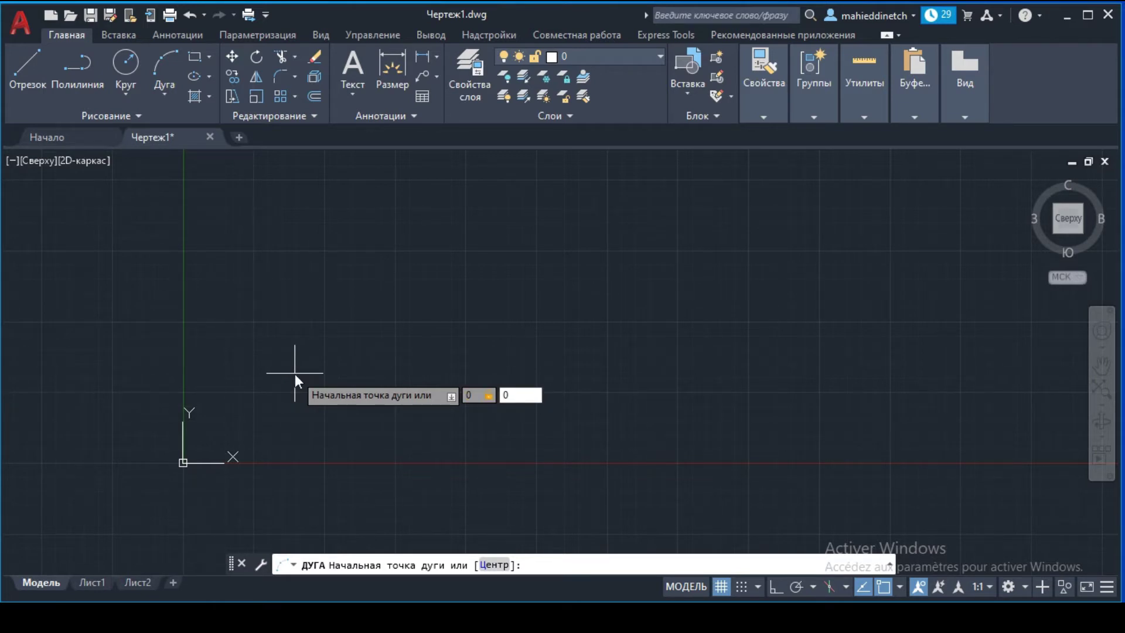
key("Return")
left_click(317, 325)
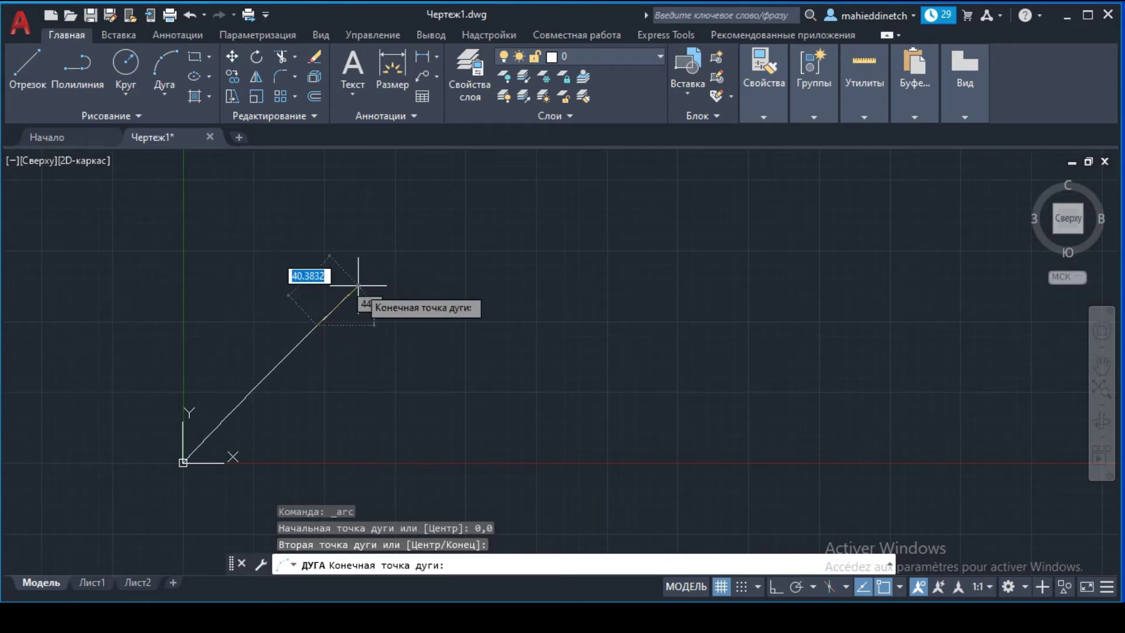
left_click(384, 328)
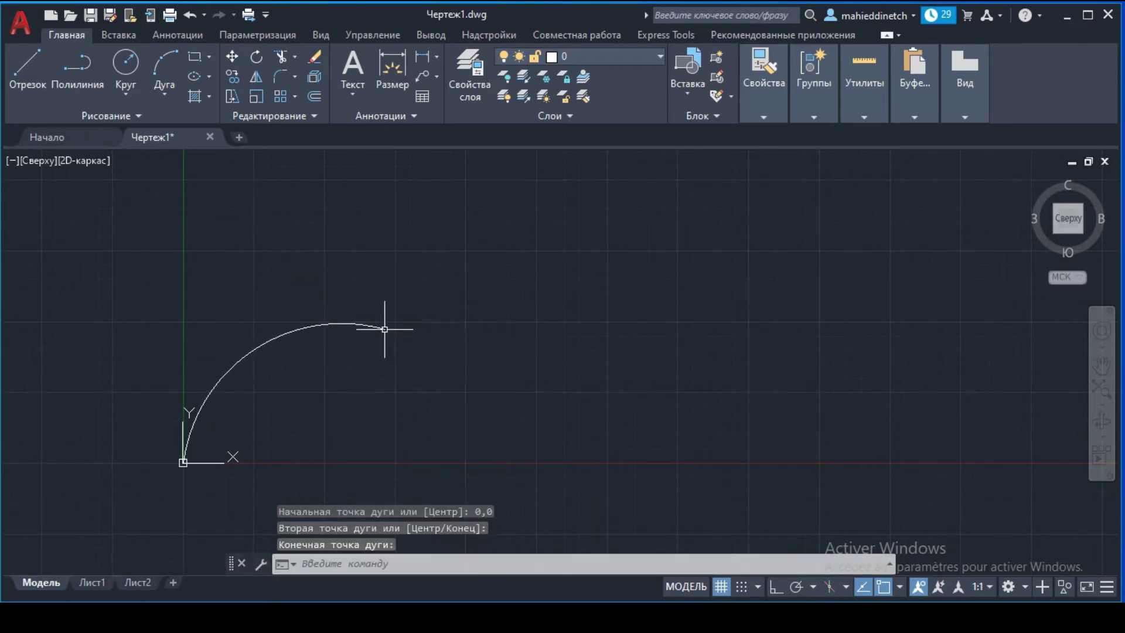
left_click(398, 297)
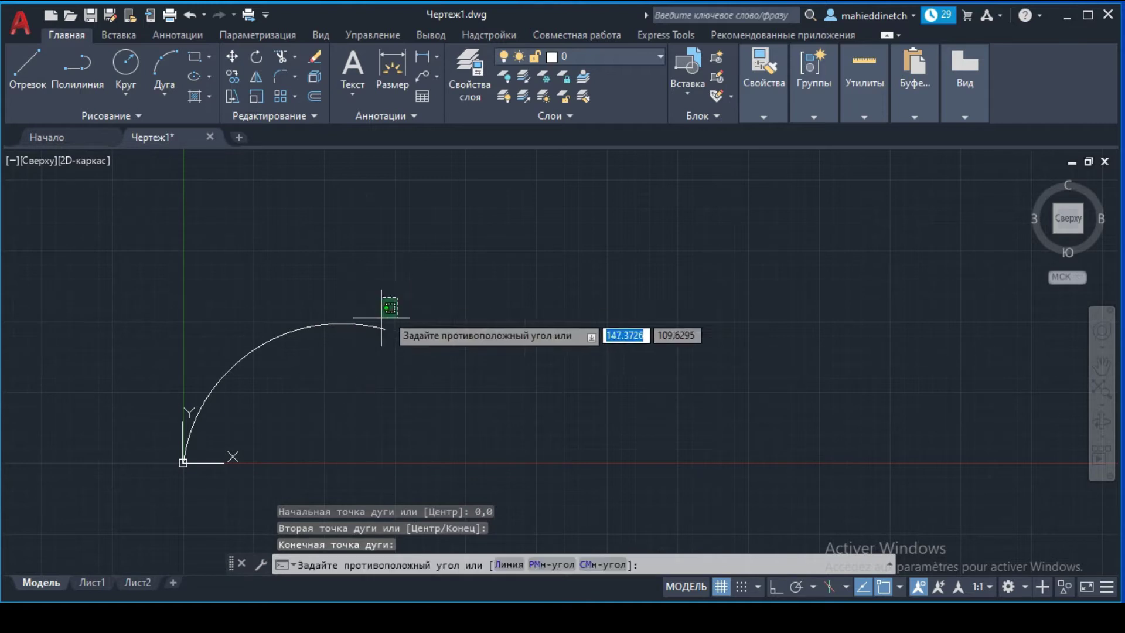
left_click(372, 344)
key("Delete")
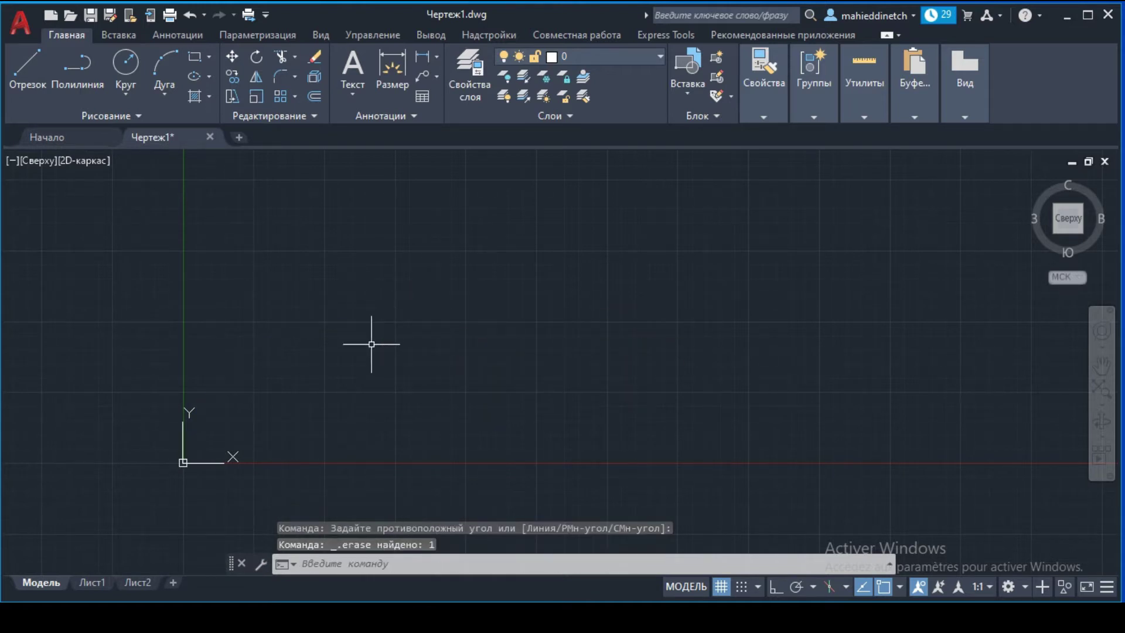
Draw a wide rectangle above the origin by picking two corners
left_click(211, 61)
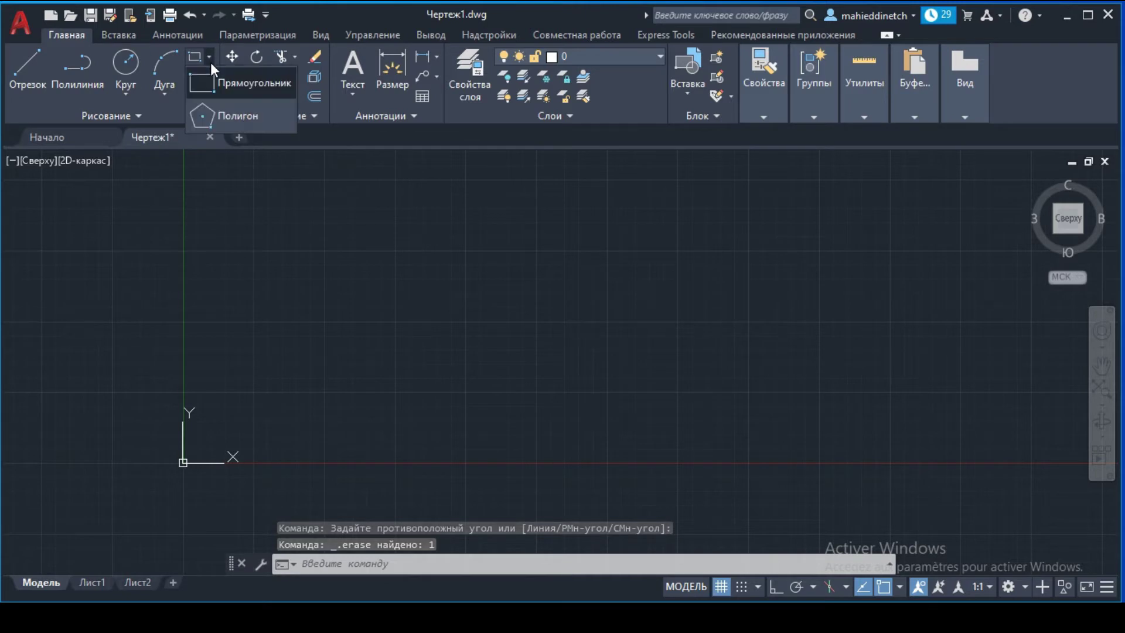
left_click(237, 85)
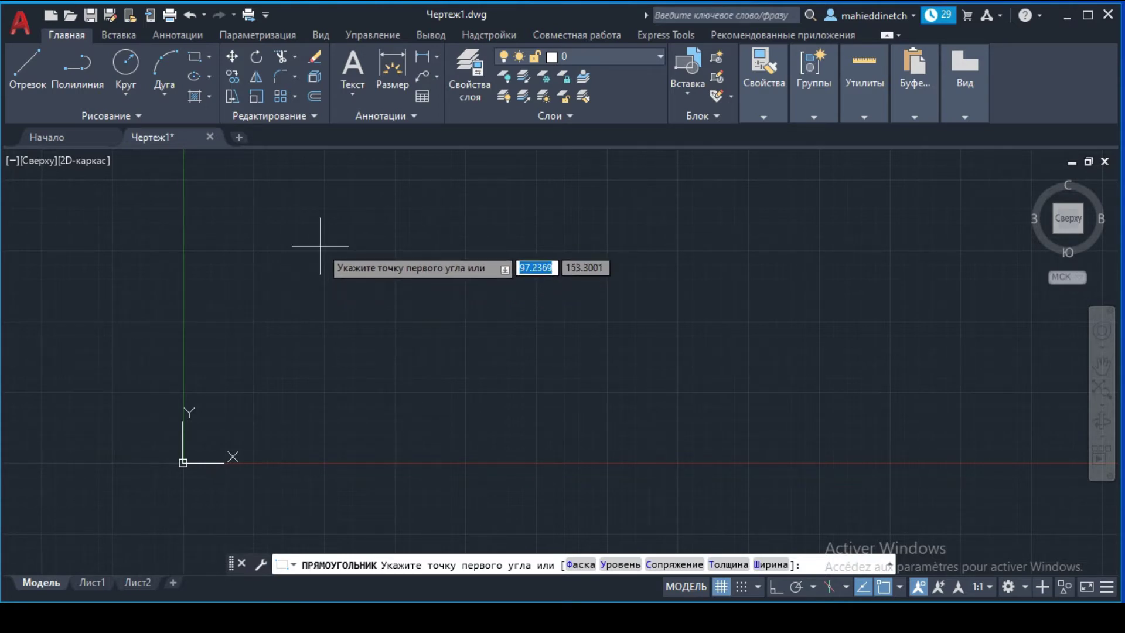
left_click(320, 246)
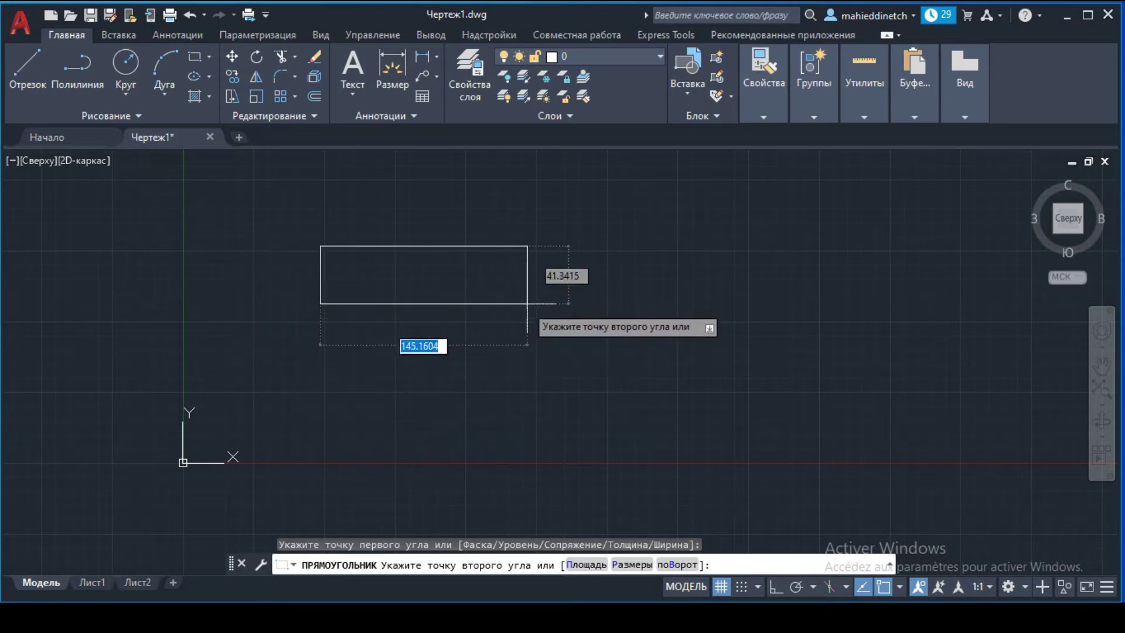
left_click(542, 314)
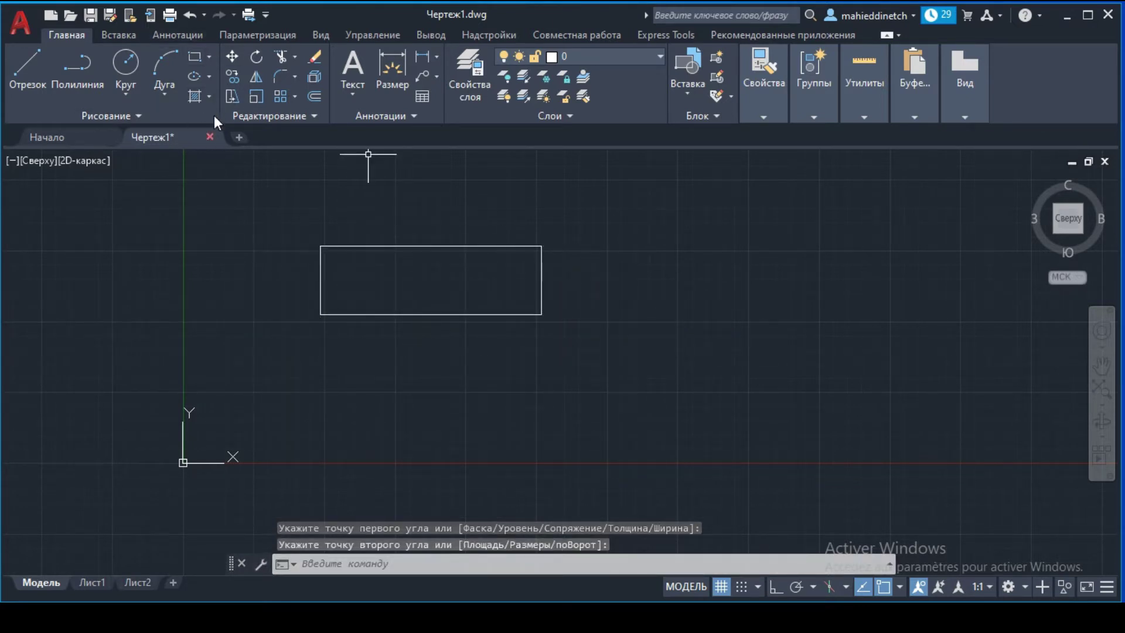
Draw a tall ellipse from its centre to the right of the rectangle
left_click(206, 78)
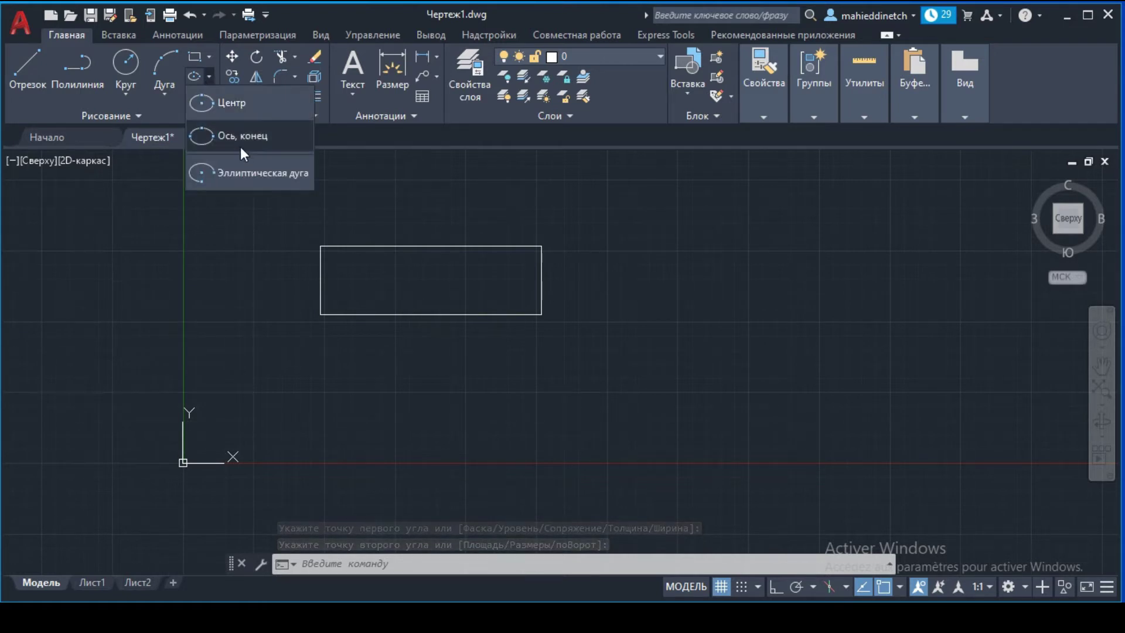
left_click(214, 105)
left_click(749, 282)
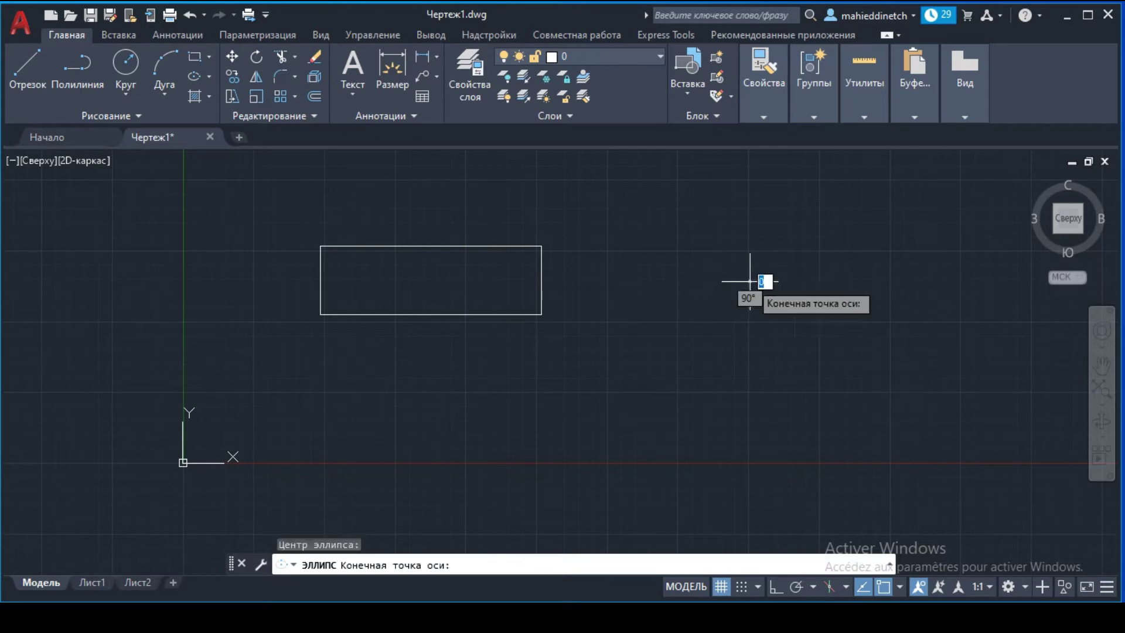
left_click(806, 281)
left_click(769, 393)
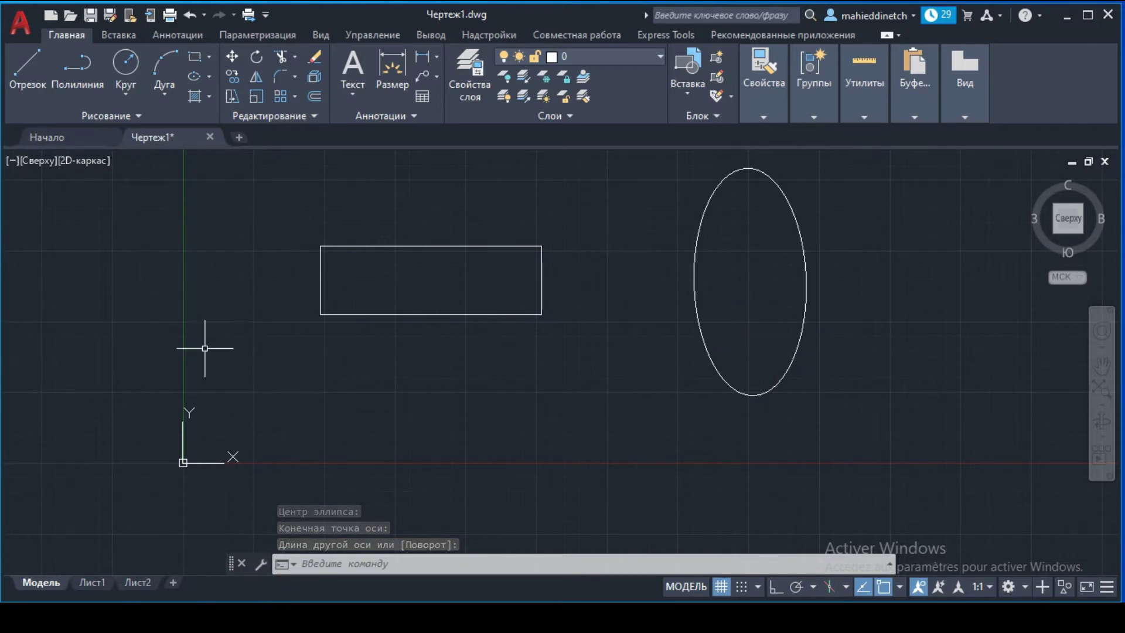
left_click(206, 96)
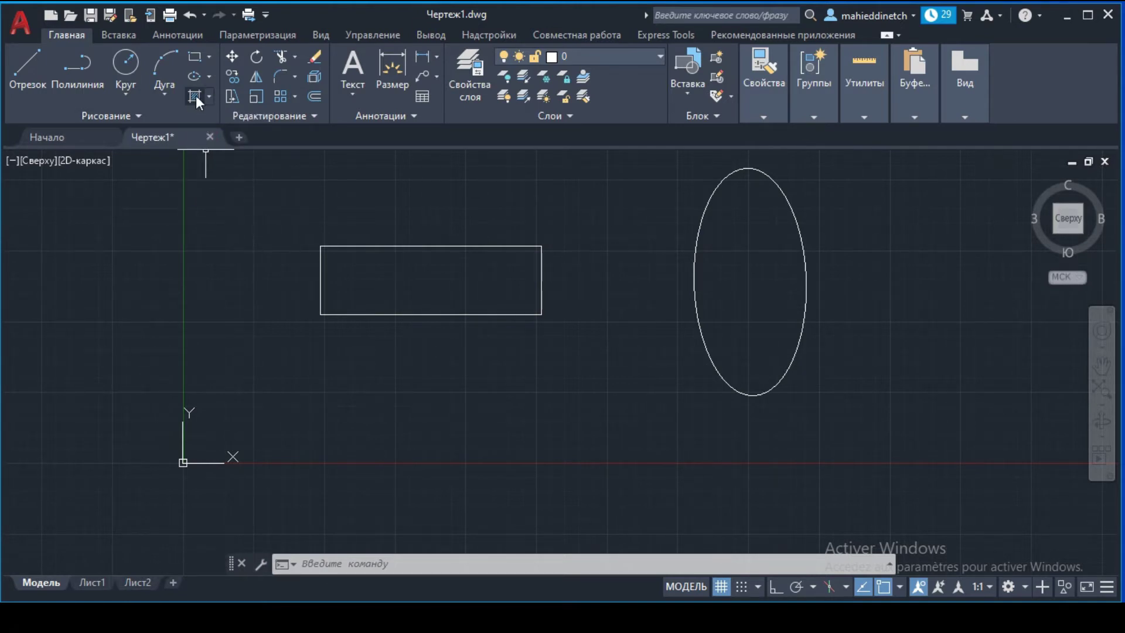
Hatch the rectangle's interior with the ANSI34 diagonal-line pattern
left_click(196, 96)
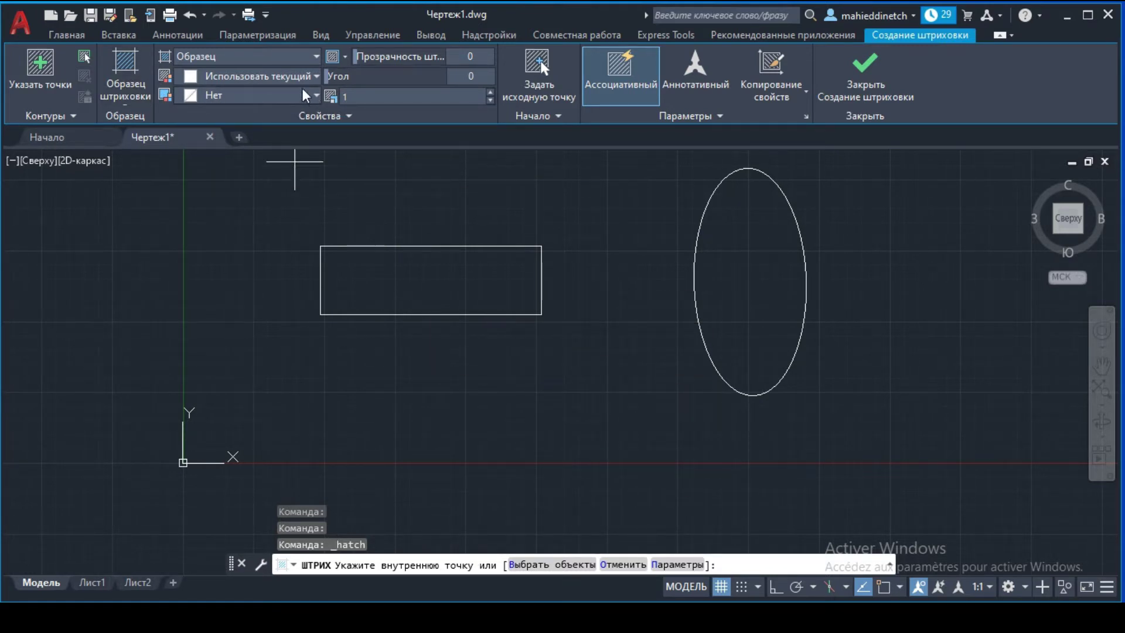
left_click(132, 88)
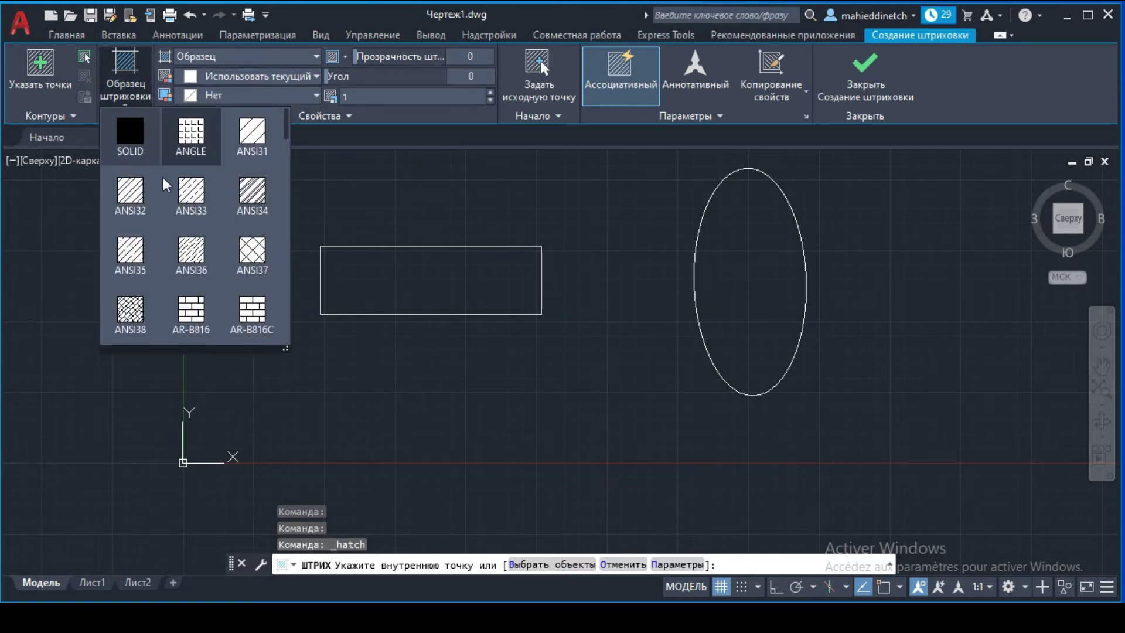
scroll(162, 311, "down", 1)
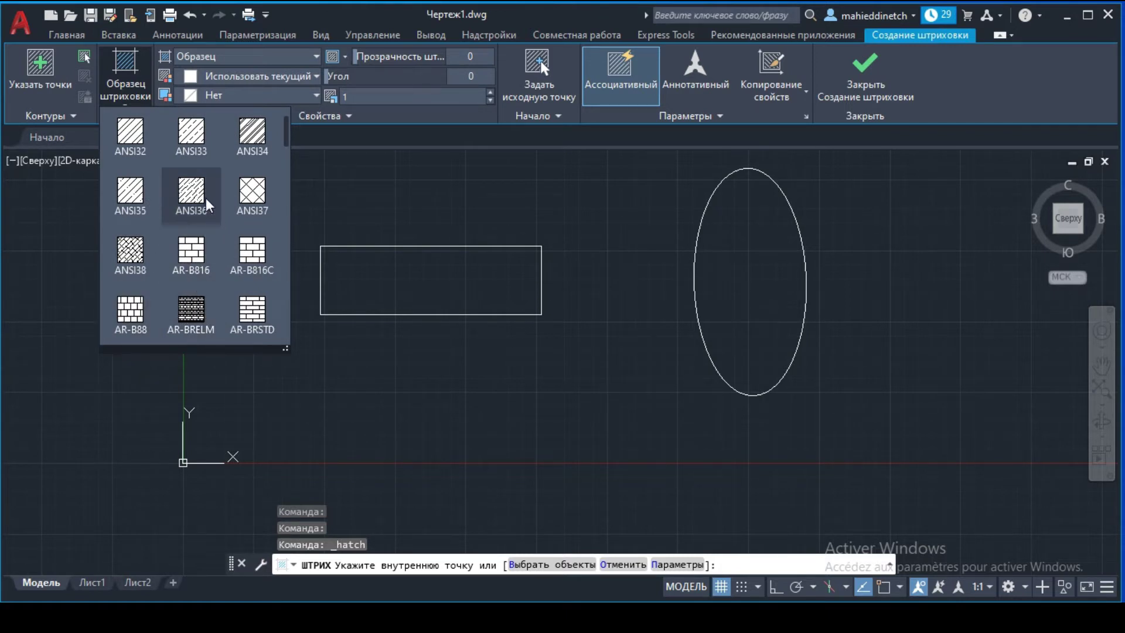
left_click(254, 137)
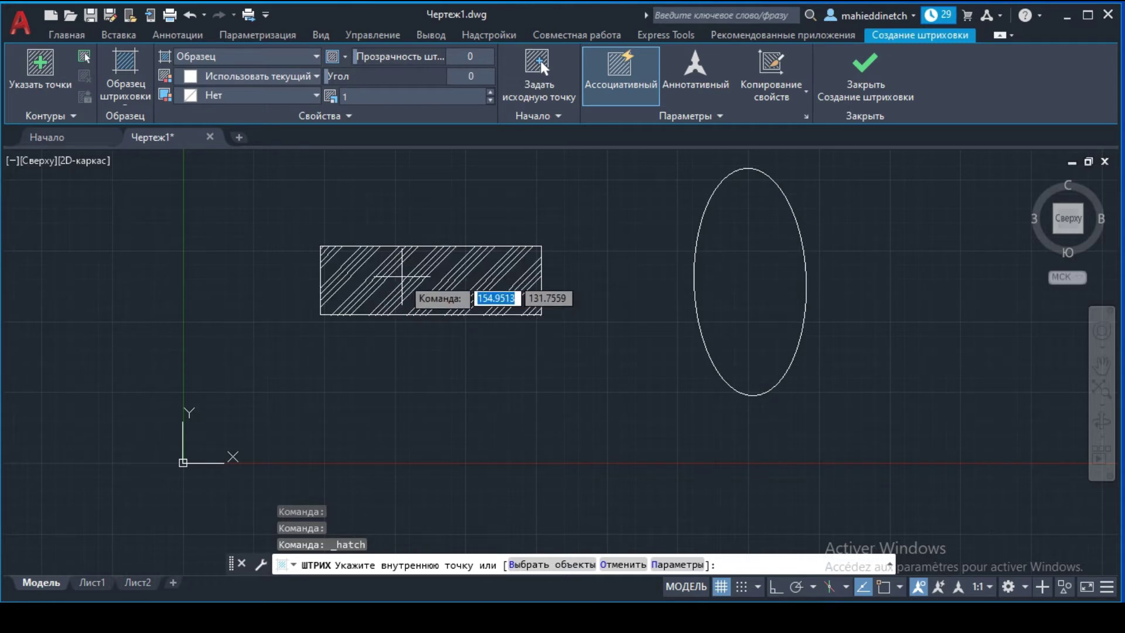
left_click(402, 275)
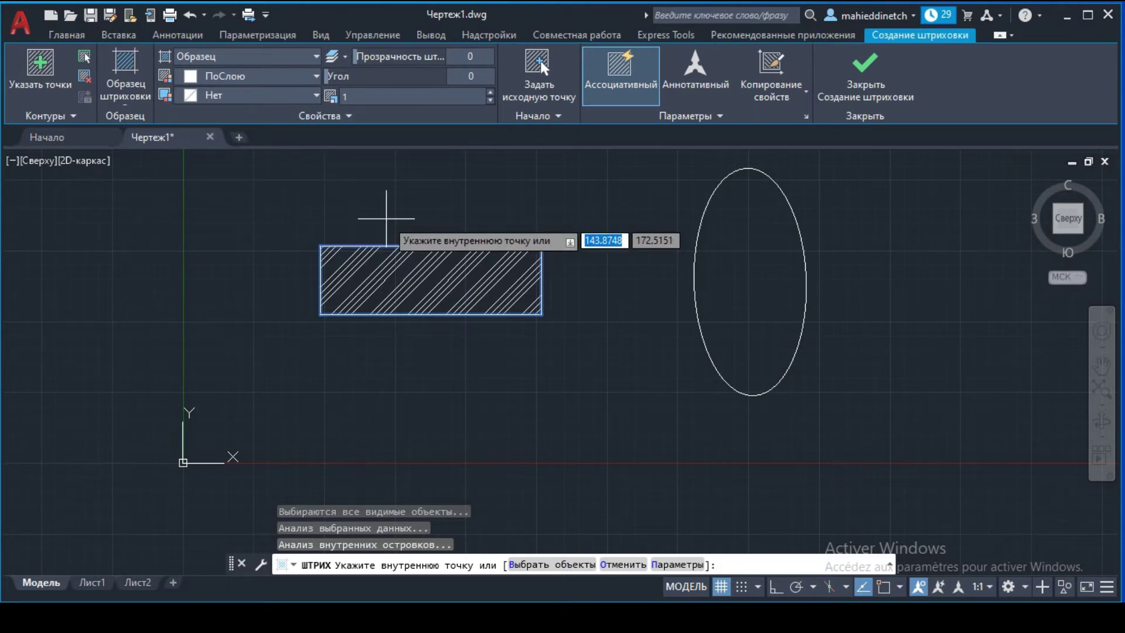
key("Return")
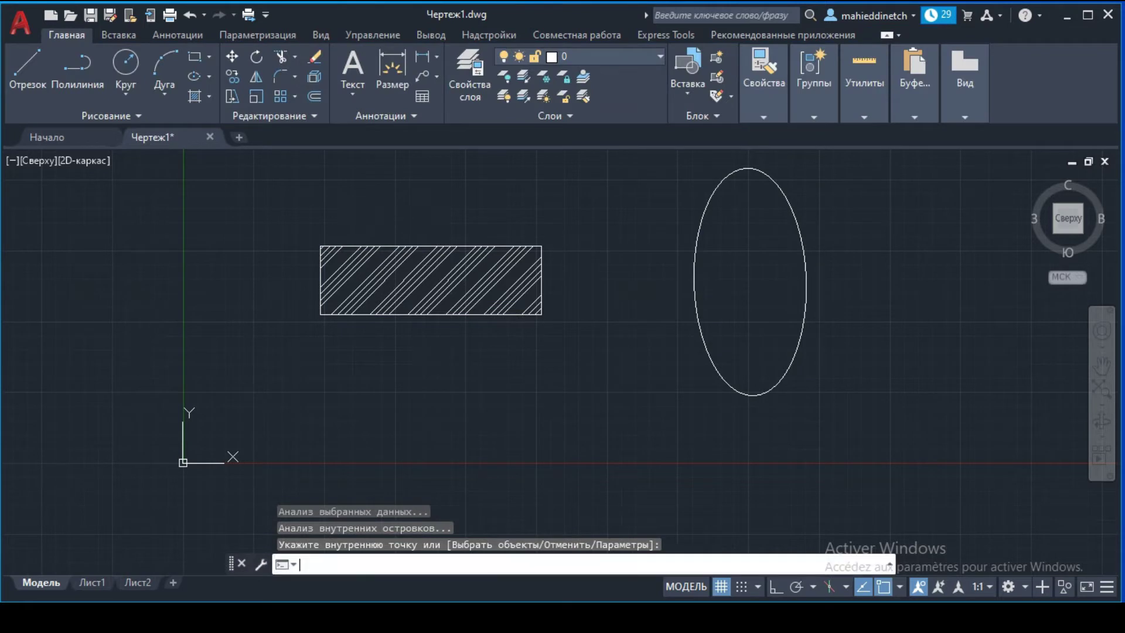
Fill the ellipse's interior with the SOLID hatch pattern
key("Return")
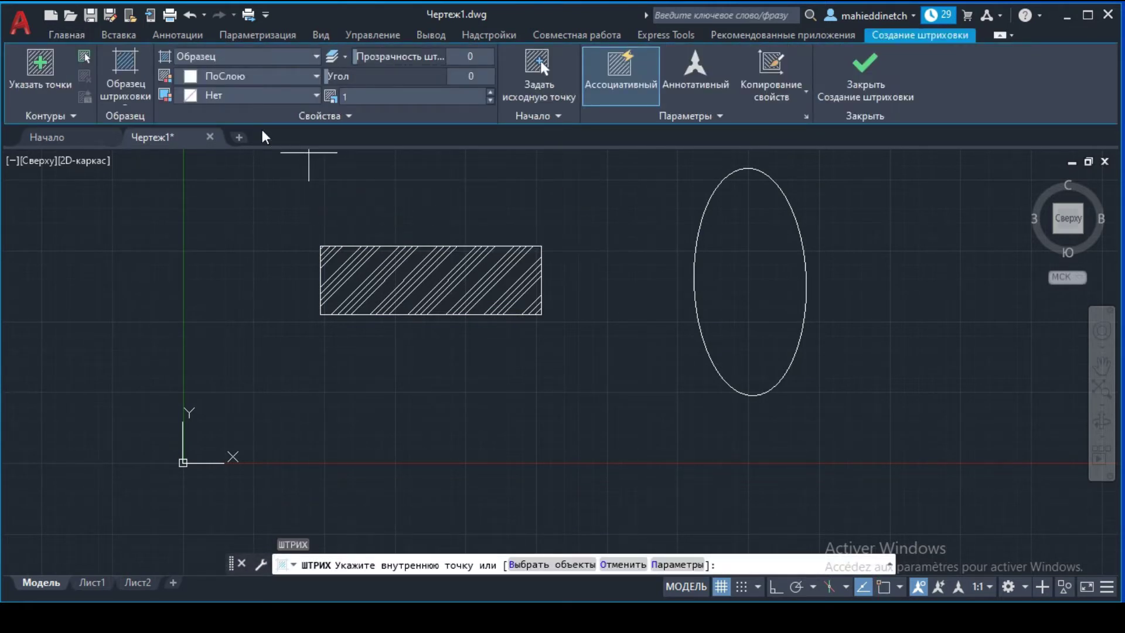
left_click(125, 70)
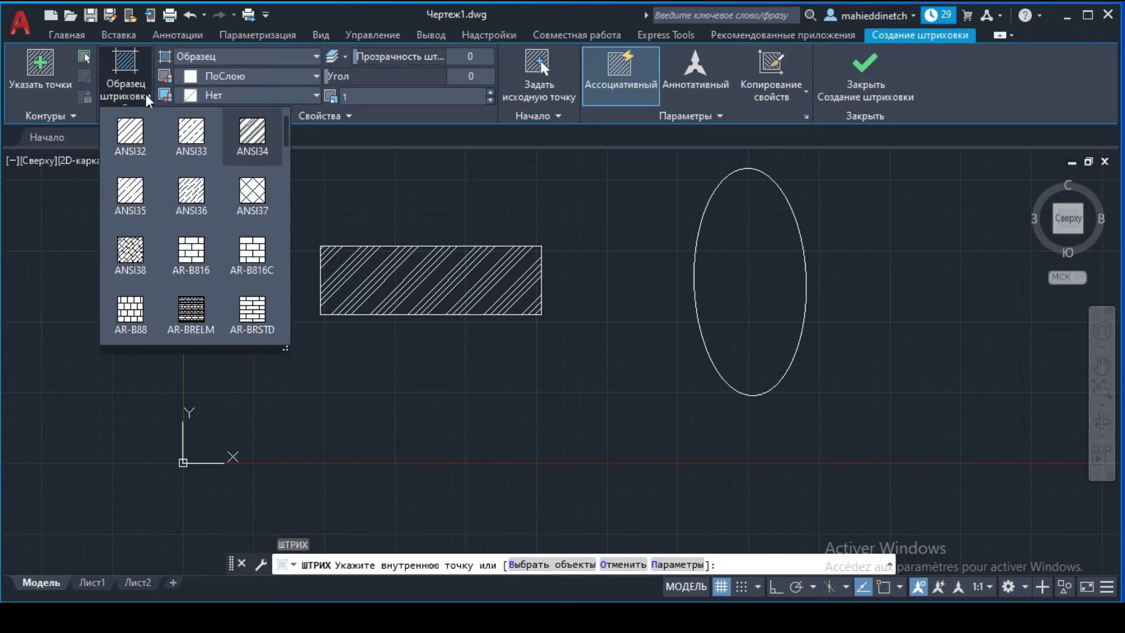
scroll(146, 258, "up", 2)
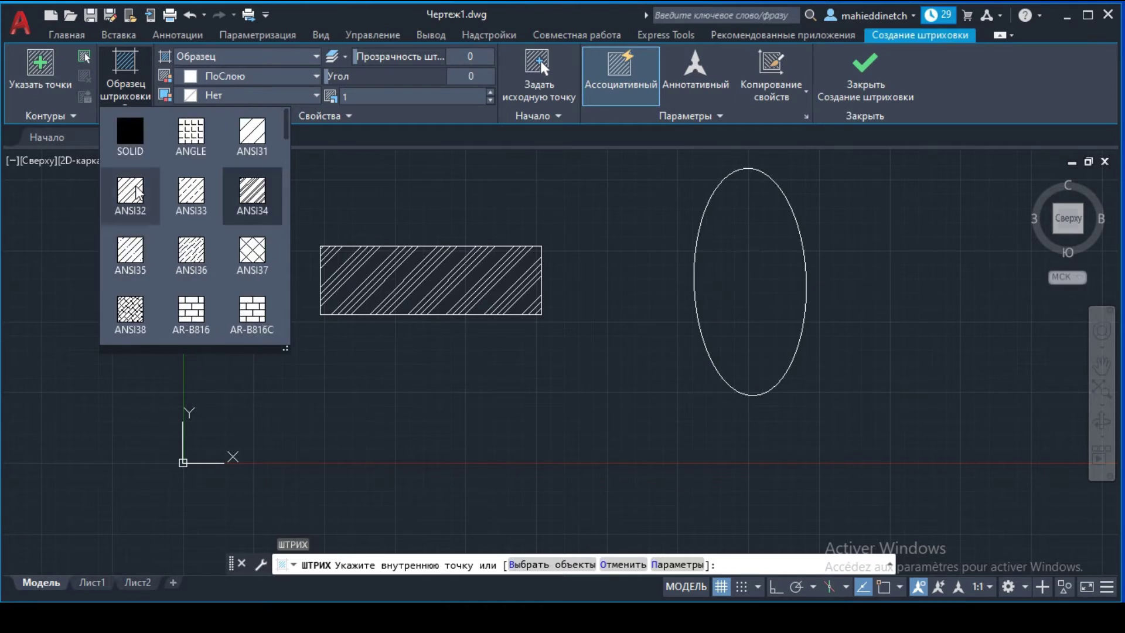
left_click(138, 146)
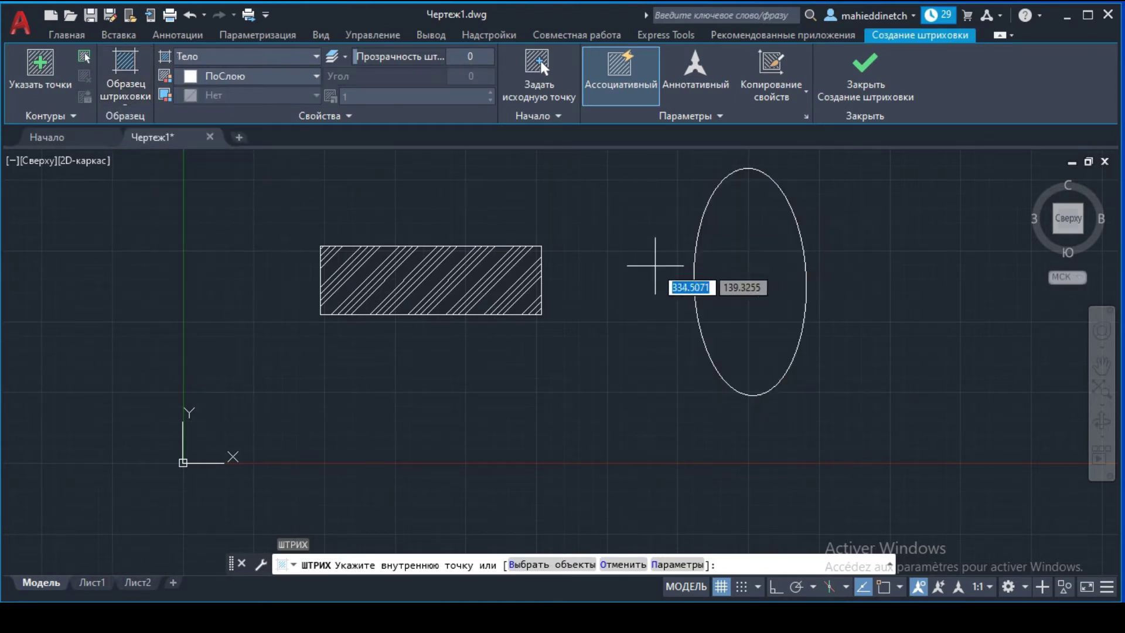
left_click(735, 261)
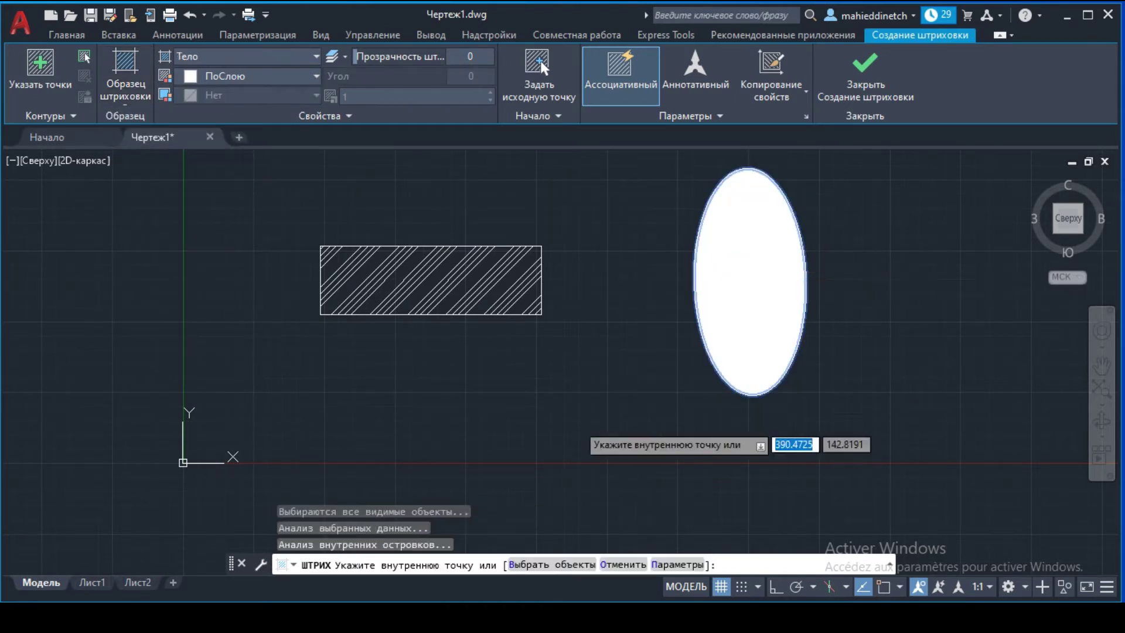
key("Escape")
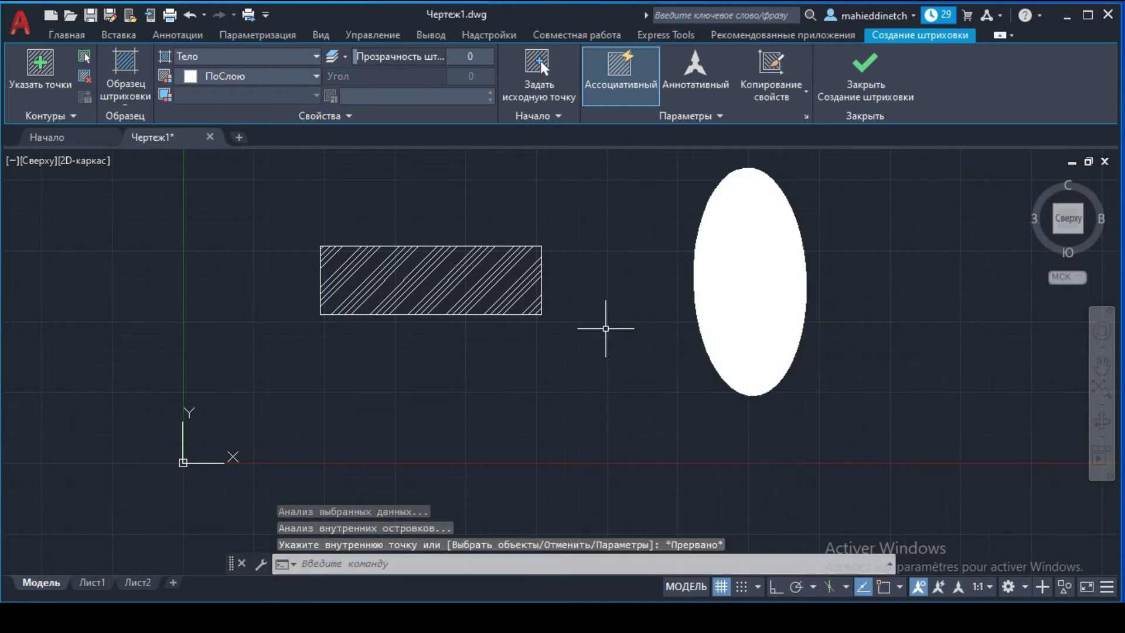
scroll(634, 365, "down", 1)
Crossing-select the hatched rectangle and filled ellipse and delete them
left_click(844, 180)
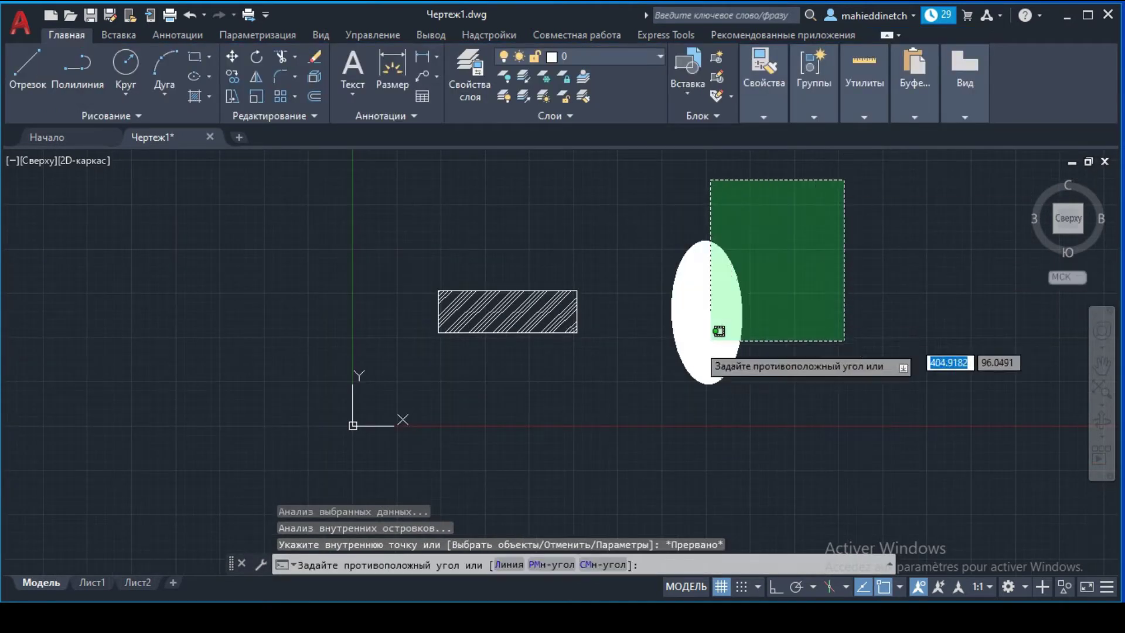
left_click(445, 427)
key("Delete")
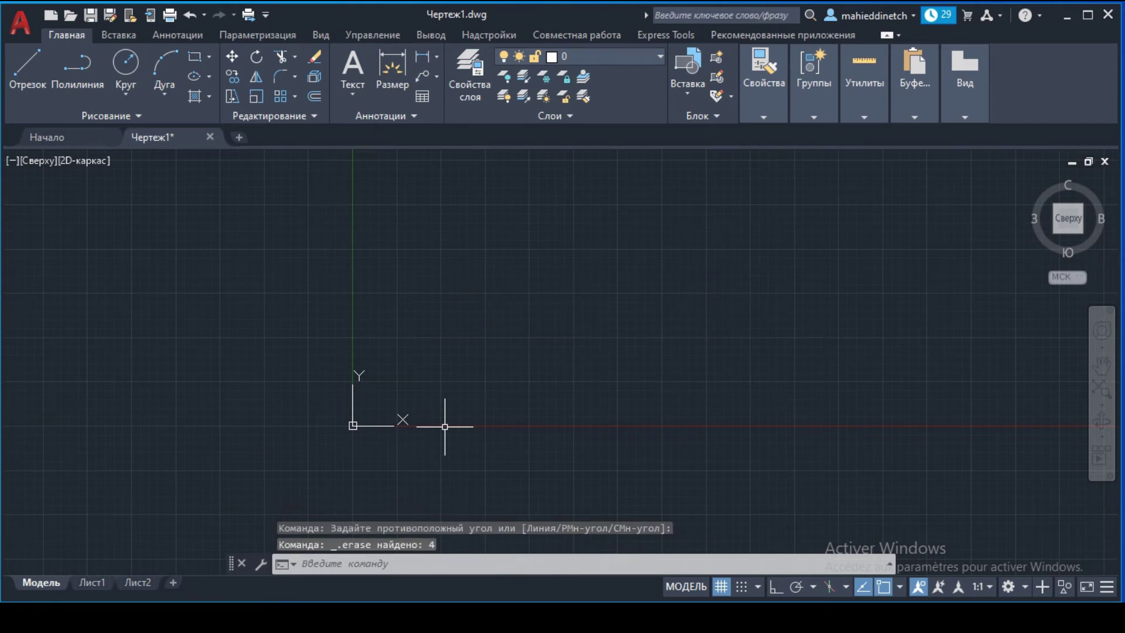
mouse_move(491, 317)
middle_mouse_down()
mouse_move(344, 405)
mouse_move(287, 299)
middle_mouse_up()
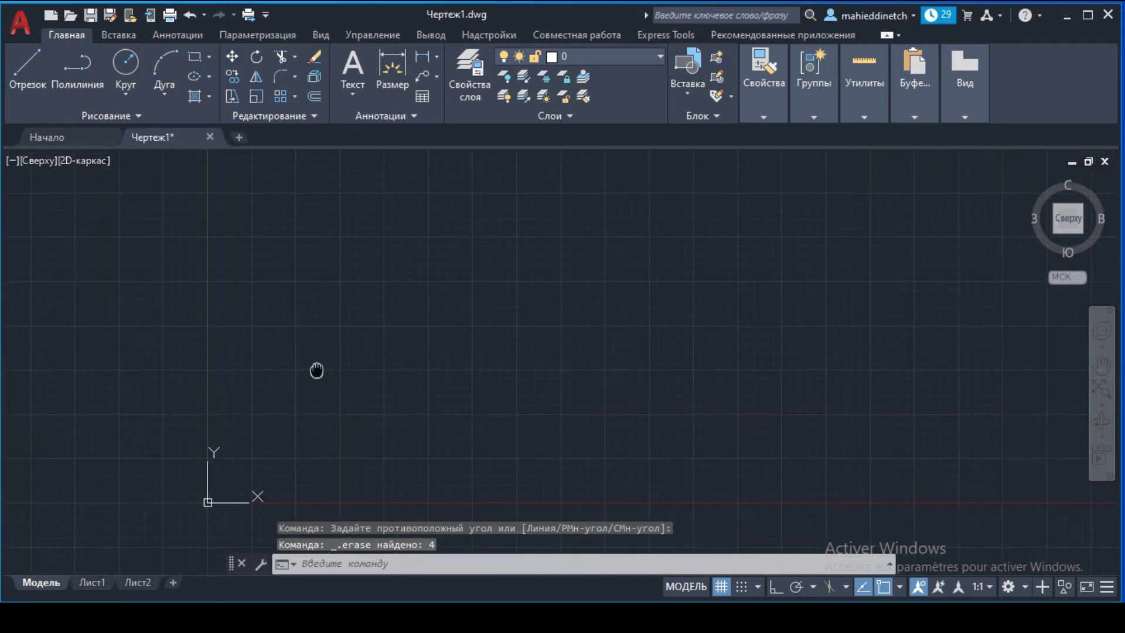
Draw a wavy fit-point spline through four points across the drawing
left_click(118, 116)
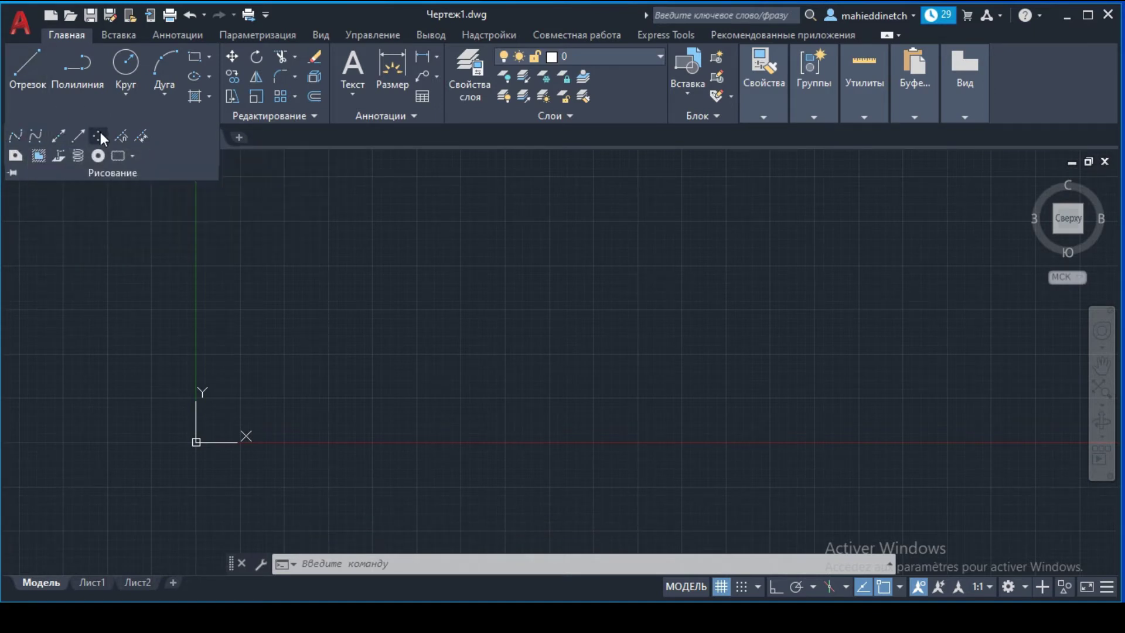
left_click(16, 137)
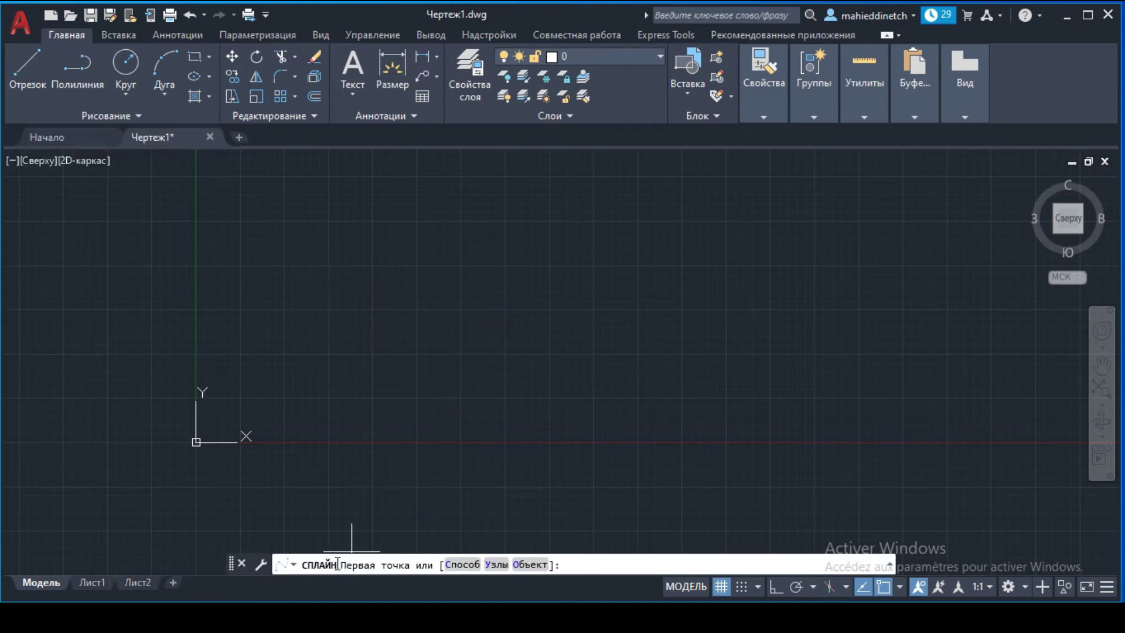
left_click(289, 324)
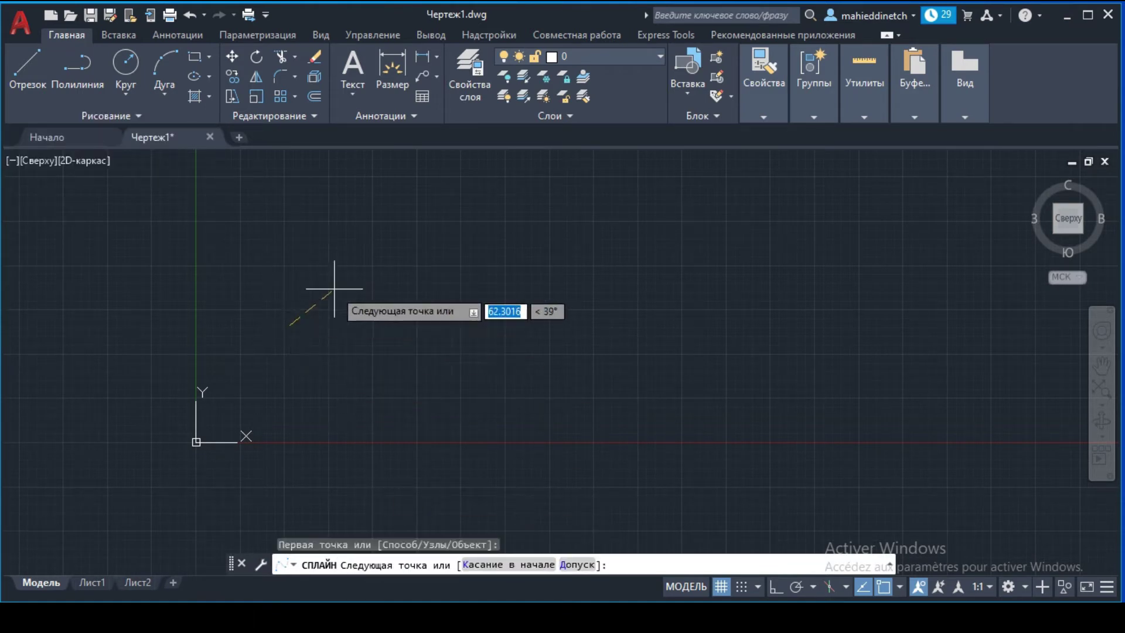
left_click(433, 250)
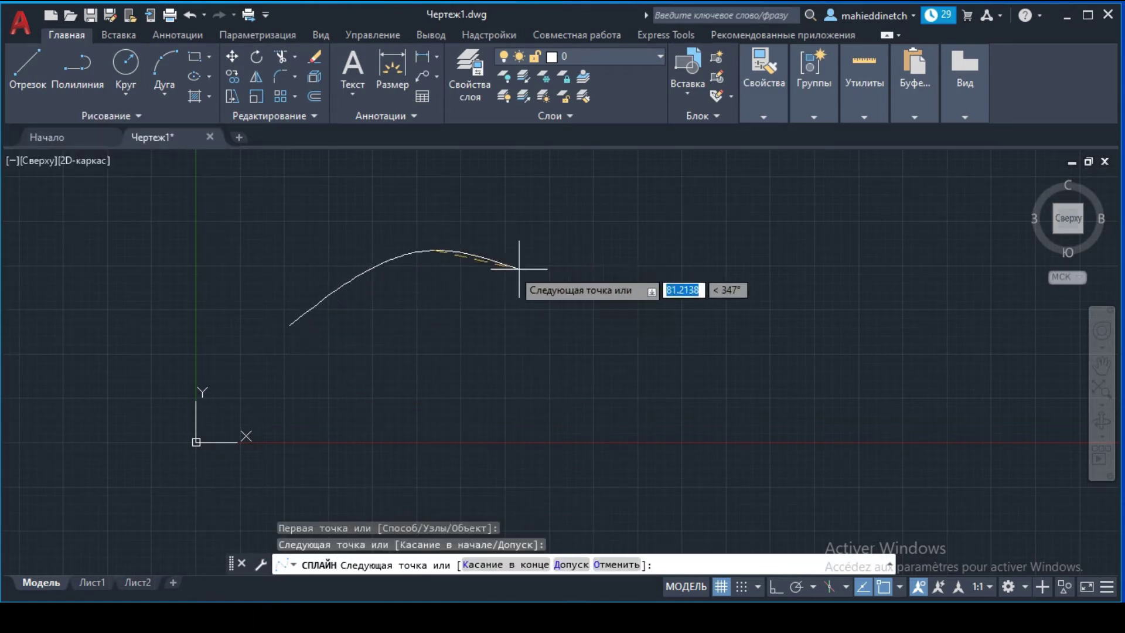
left_click(722, 300)
left_click(873, 221)
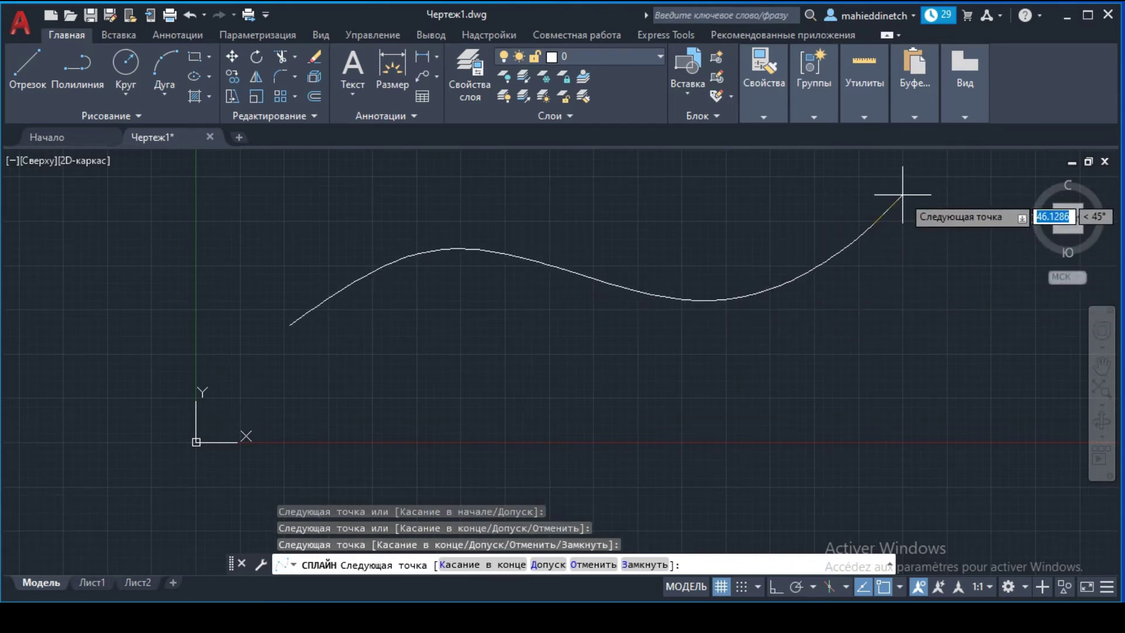
key("Return")
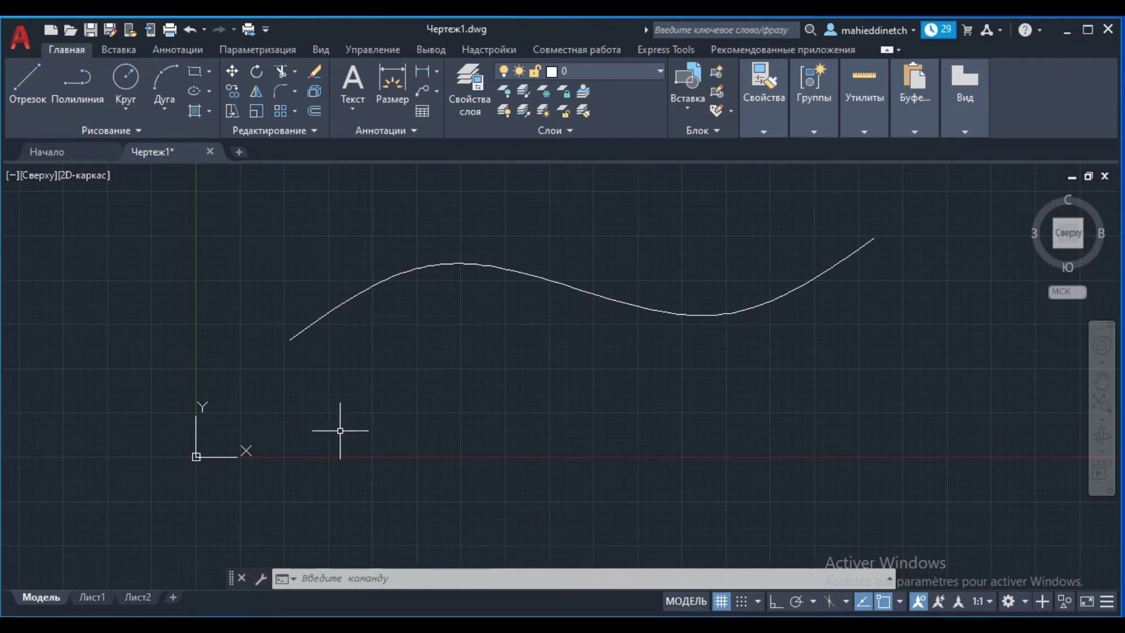
Draw a four-vertex control-vertex spline below the first spline
left_click(91, 132)
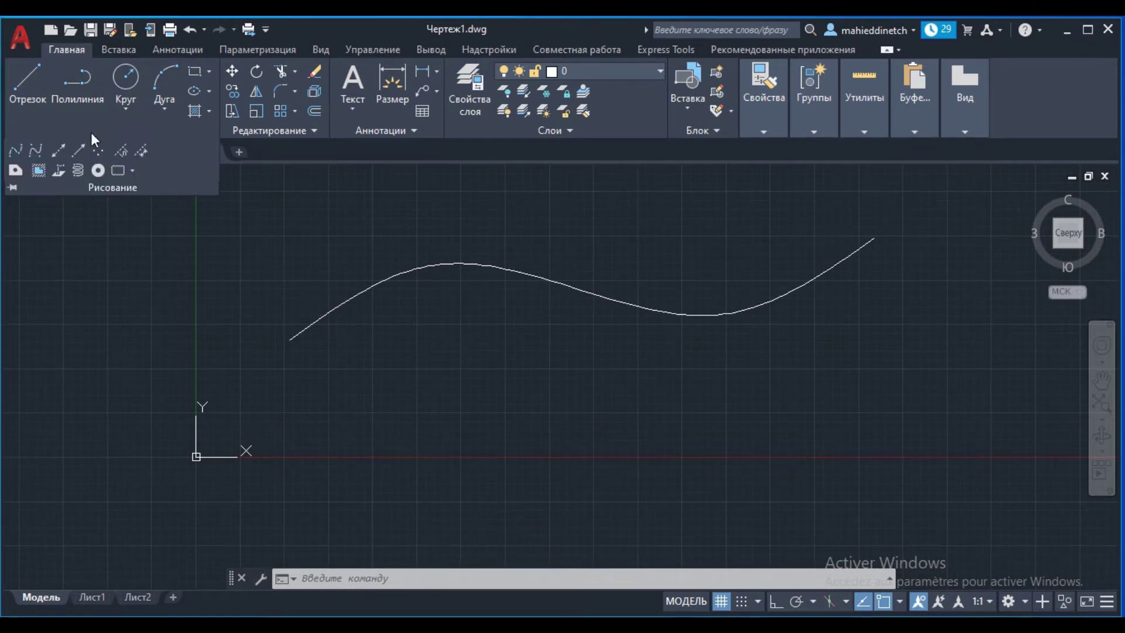
left_click(36, 151)
left_click(288, 426)
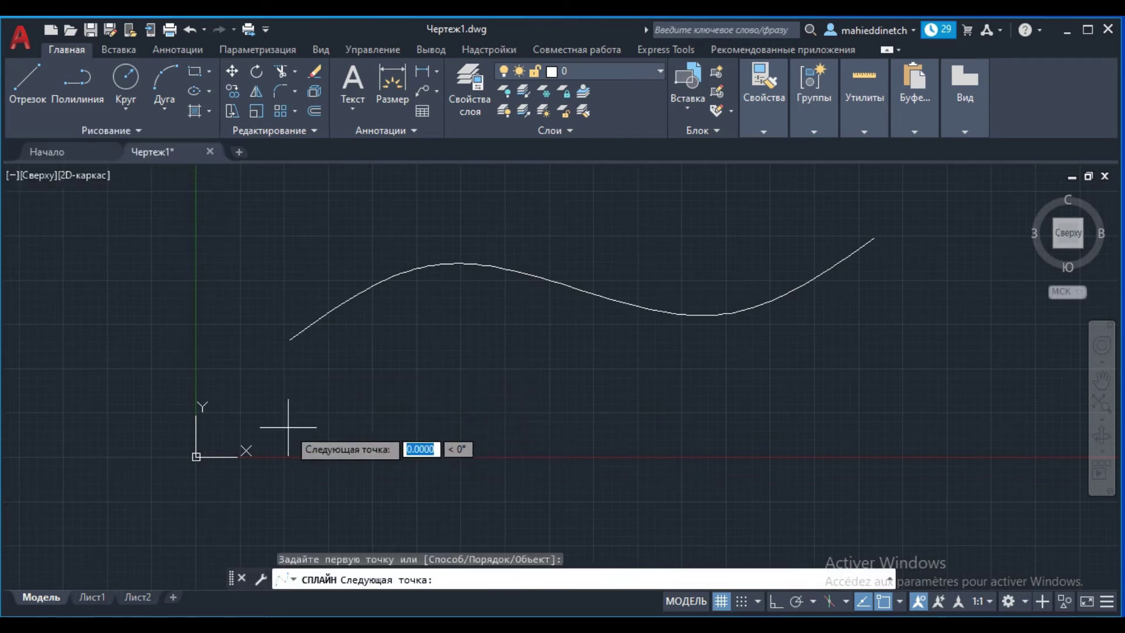
left_click(488, 364)
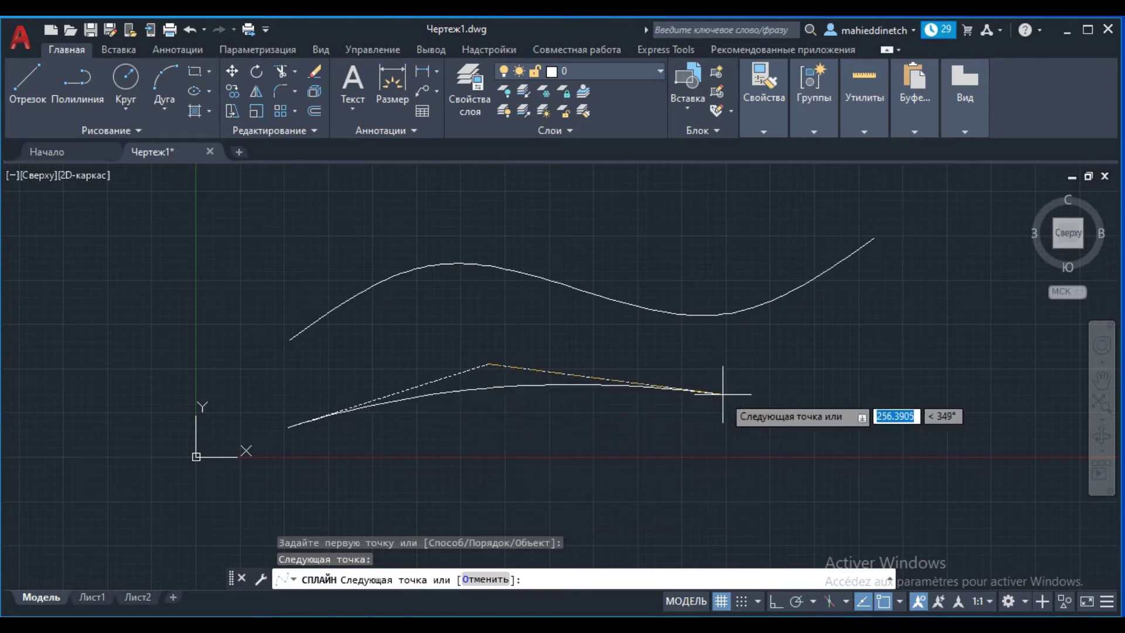
left_click(770, 413)
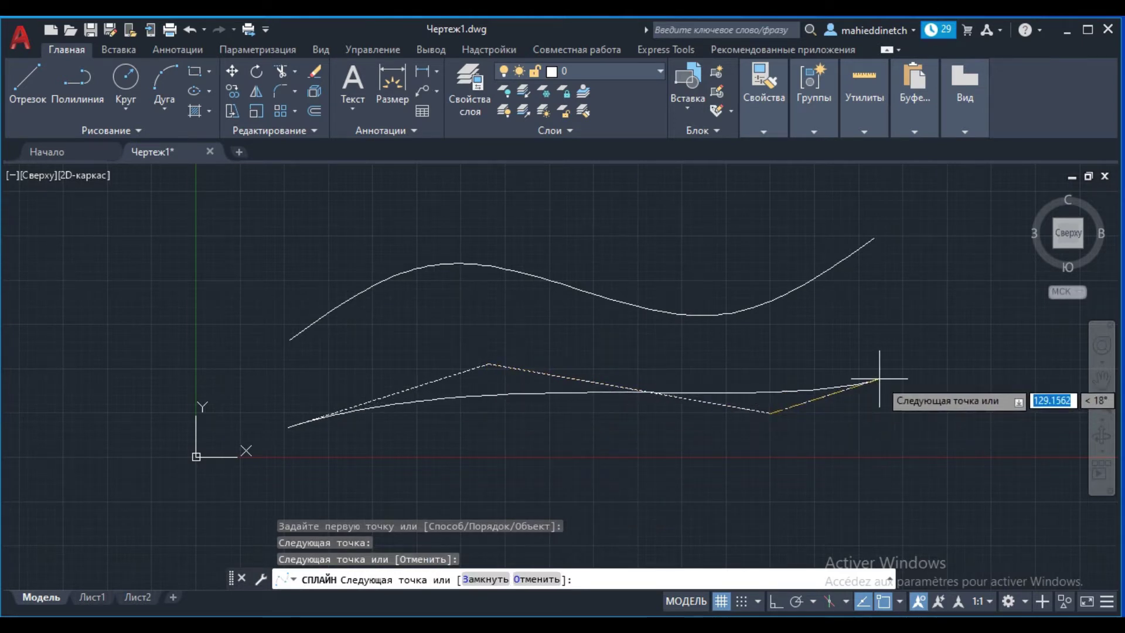
left_click(917, 303)
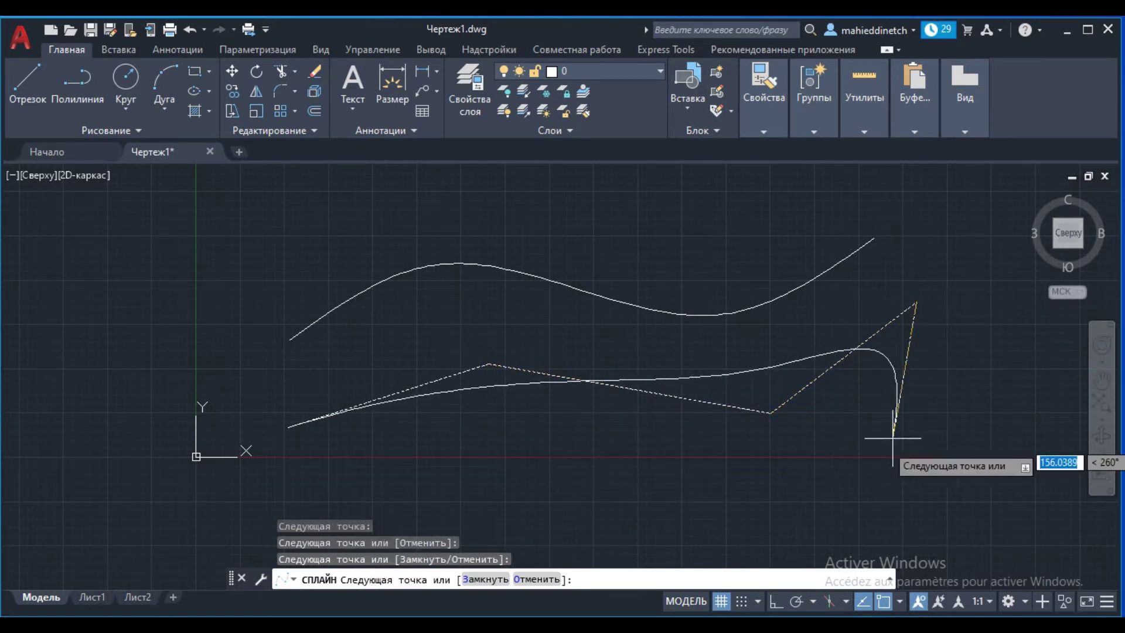
key("Return")
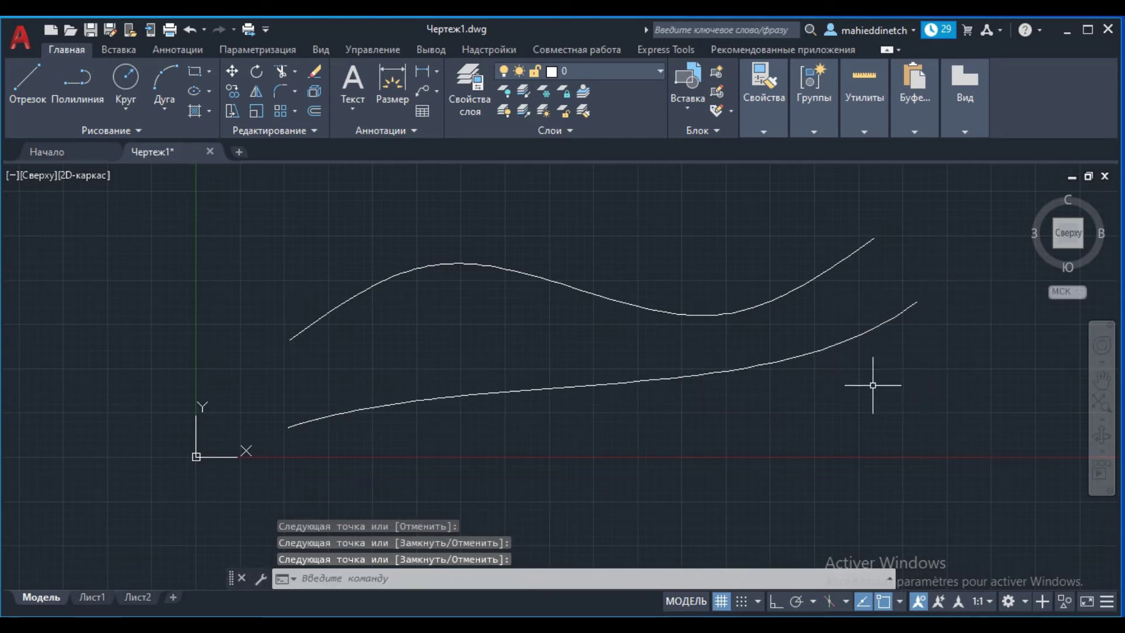
Crossing-select both splines and delete them
left_click(941, 221)
left_click(754, 413)
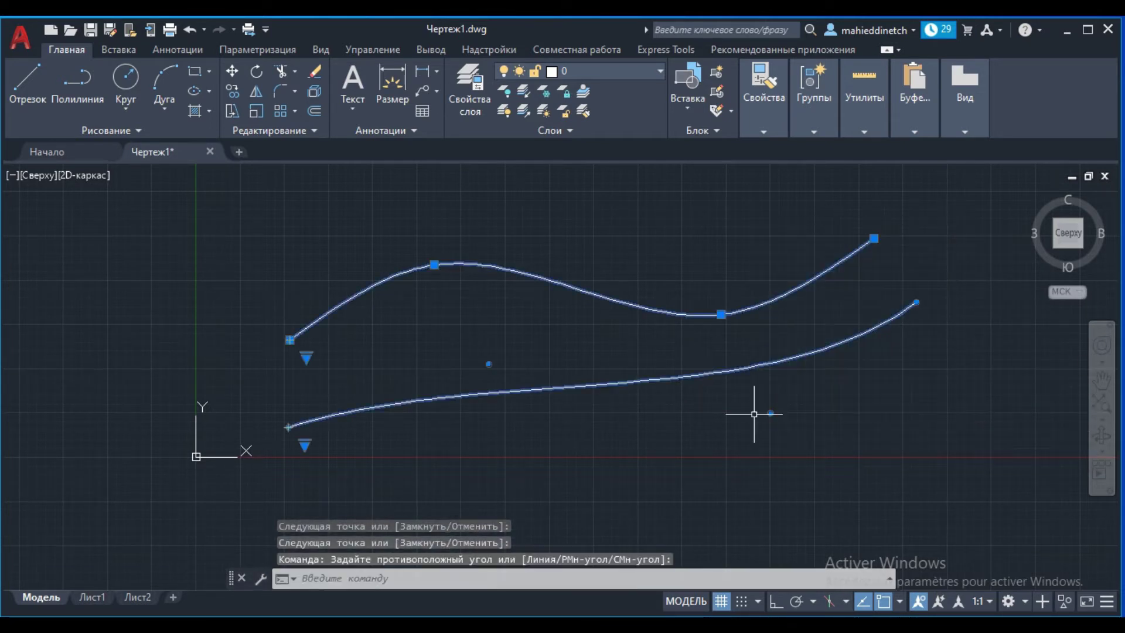
key("Delete")
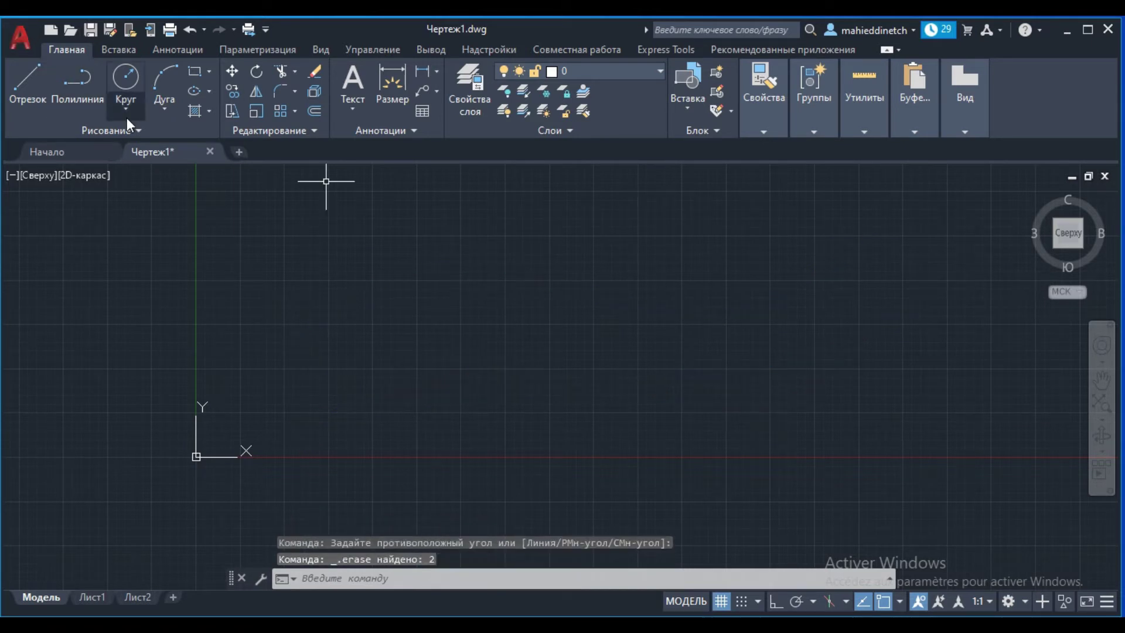
Place a diagonal construction line (XLINE) running through the origin
left_click(126, 124)
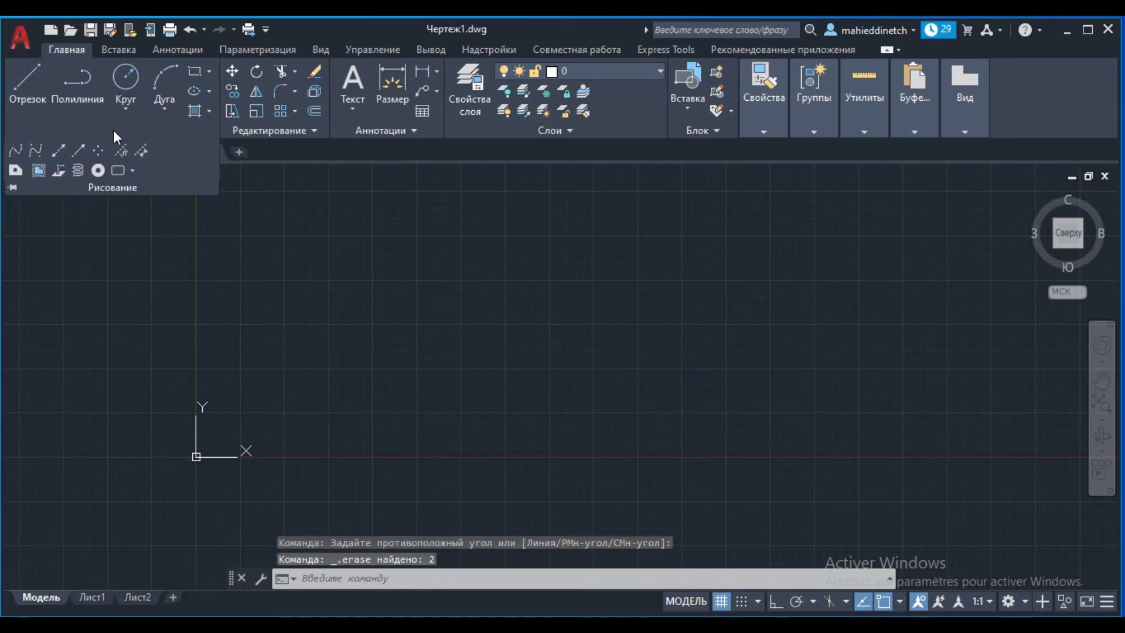
left_click(58, 151)
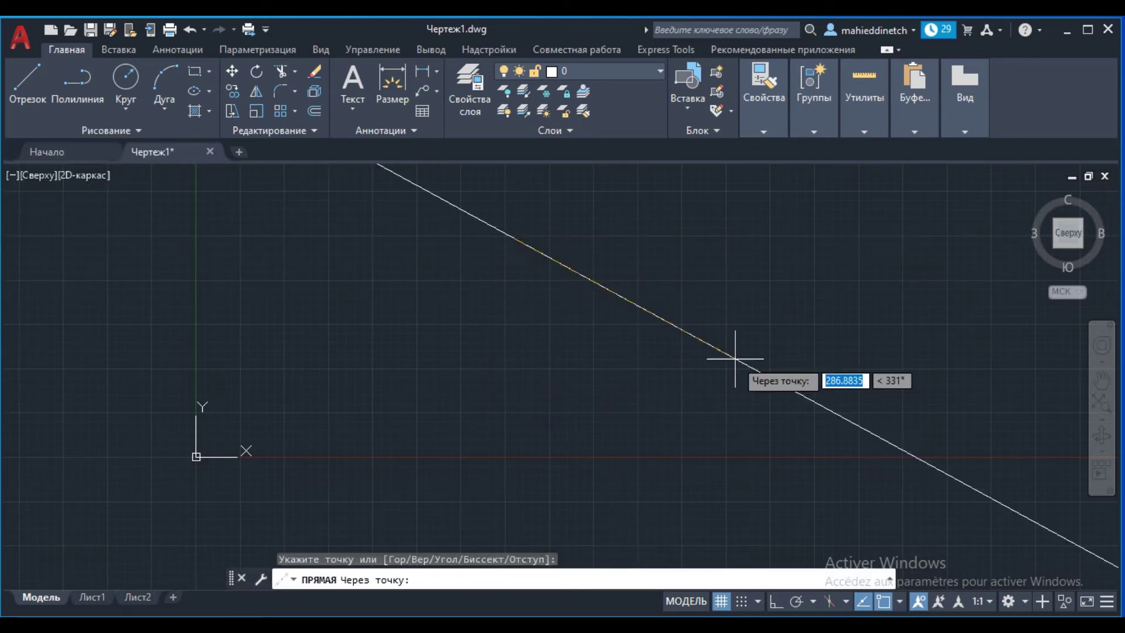
left_click(326, 452)
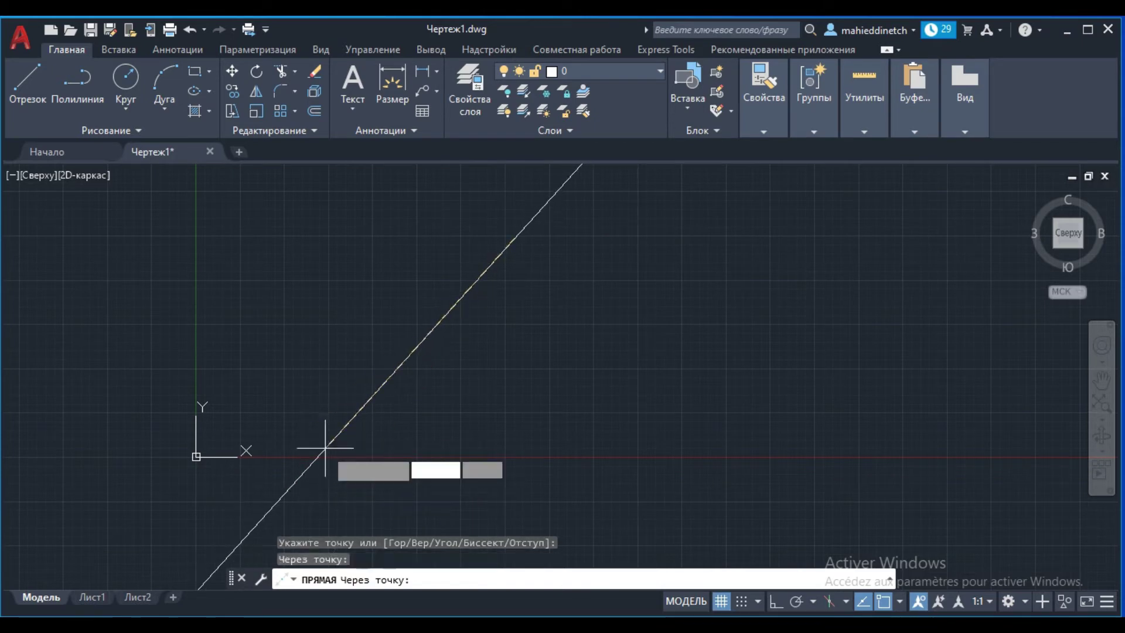
middle_click_drag(327, 452, 648, 398)
scroll(653, 389, "down", 5)
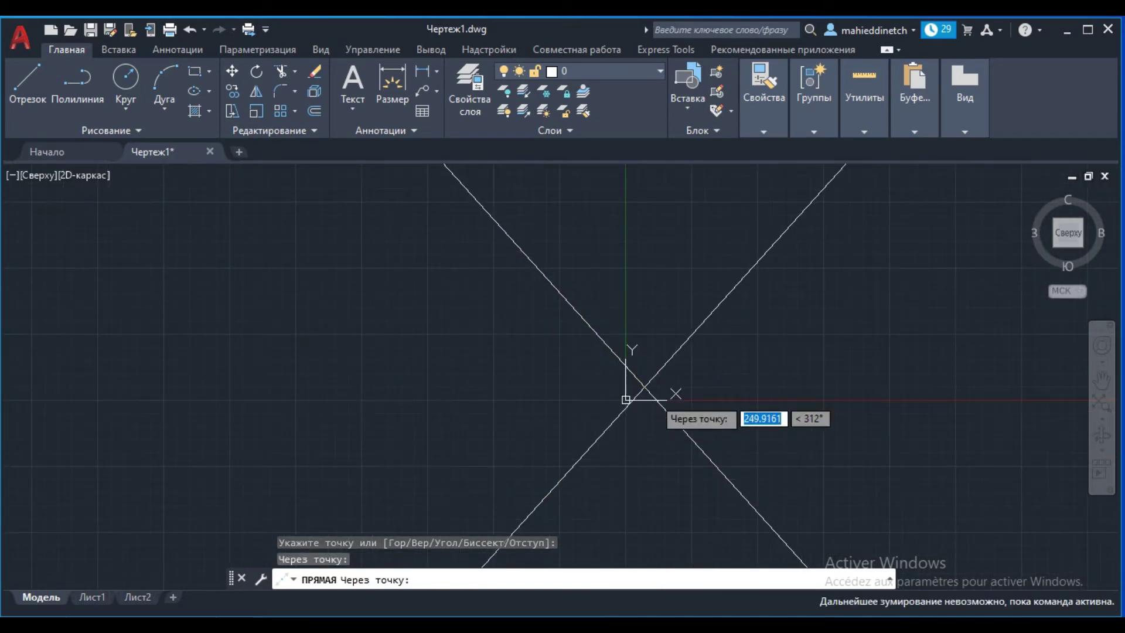
scroll(733, 352, "up", 3)
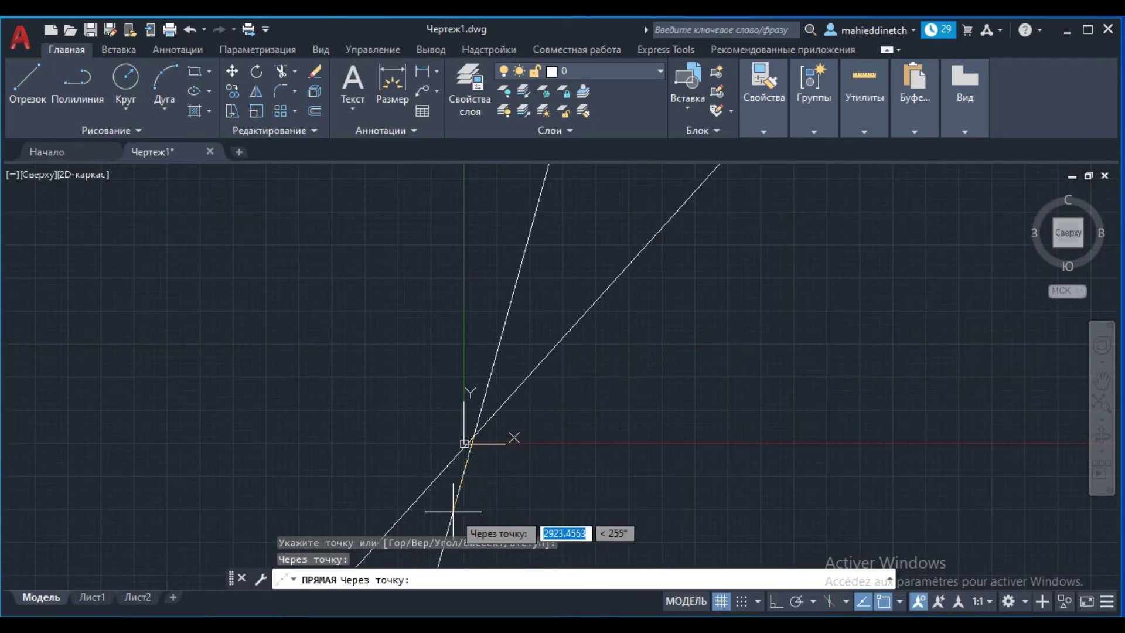
key("Escape")
mouse_move(553, 431)
middle_mouse_down()
mouse_move(683, 367)
mouse_move(370, 436)
middle_mouse_up()
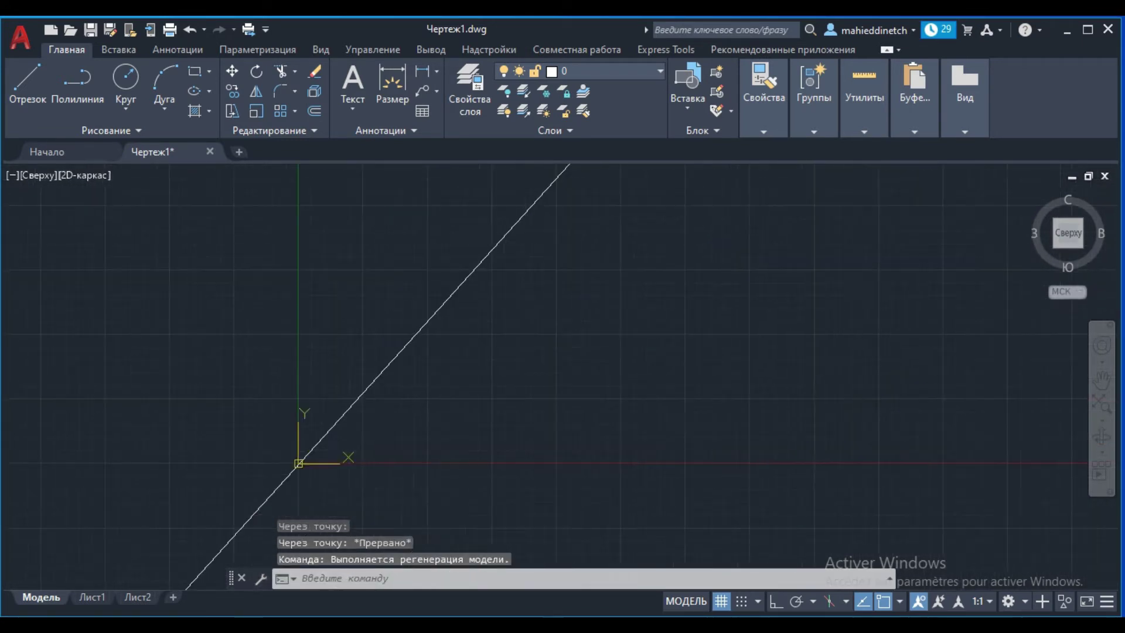
Start a ray with its start point beside the construction line
left_click(139, 133)
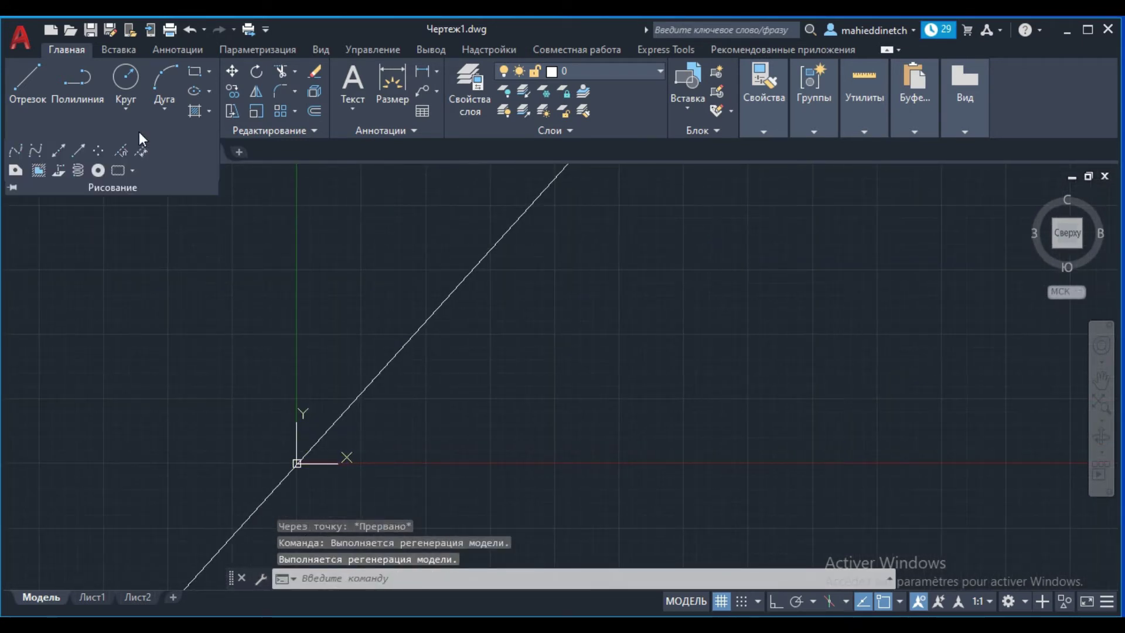
left_click(78, 151)
left_click(531, 359)
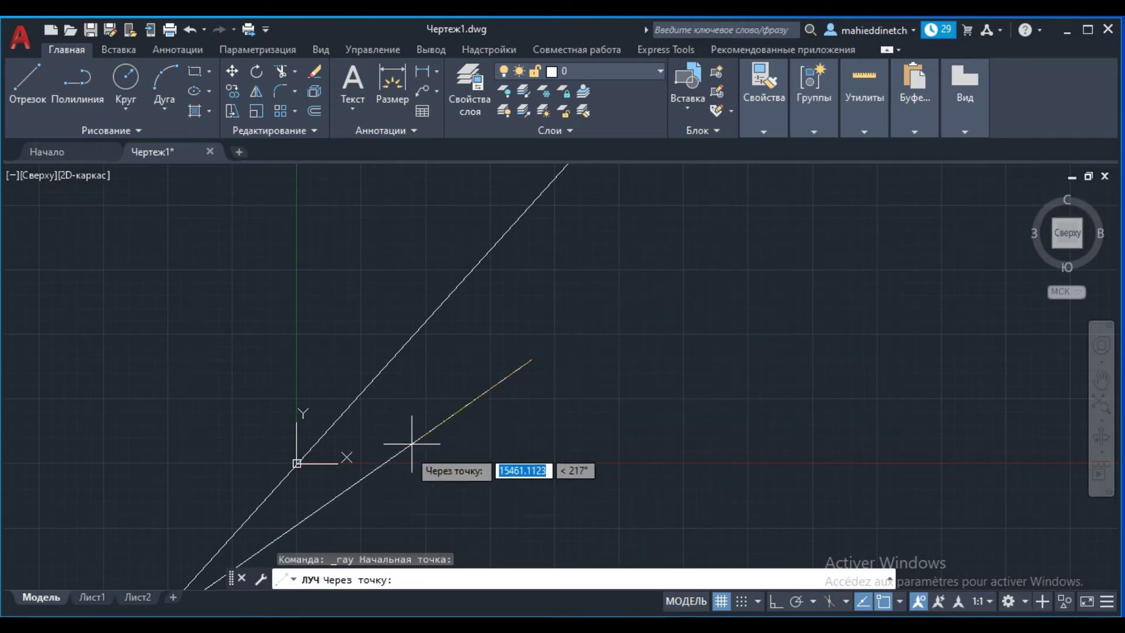
Finish a ray pointing right beside the construction line
left_click(666, 384)
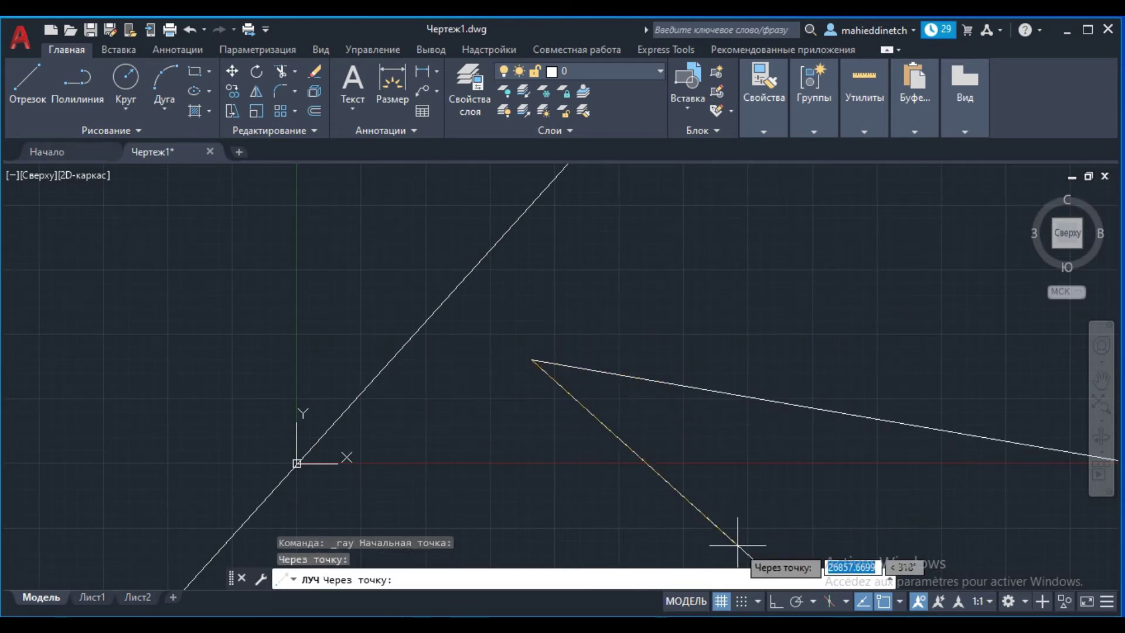
key("Escape")
scroll(716, 440, "down", 4)
scroll(706, 437, "down", 4)
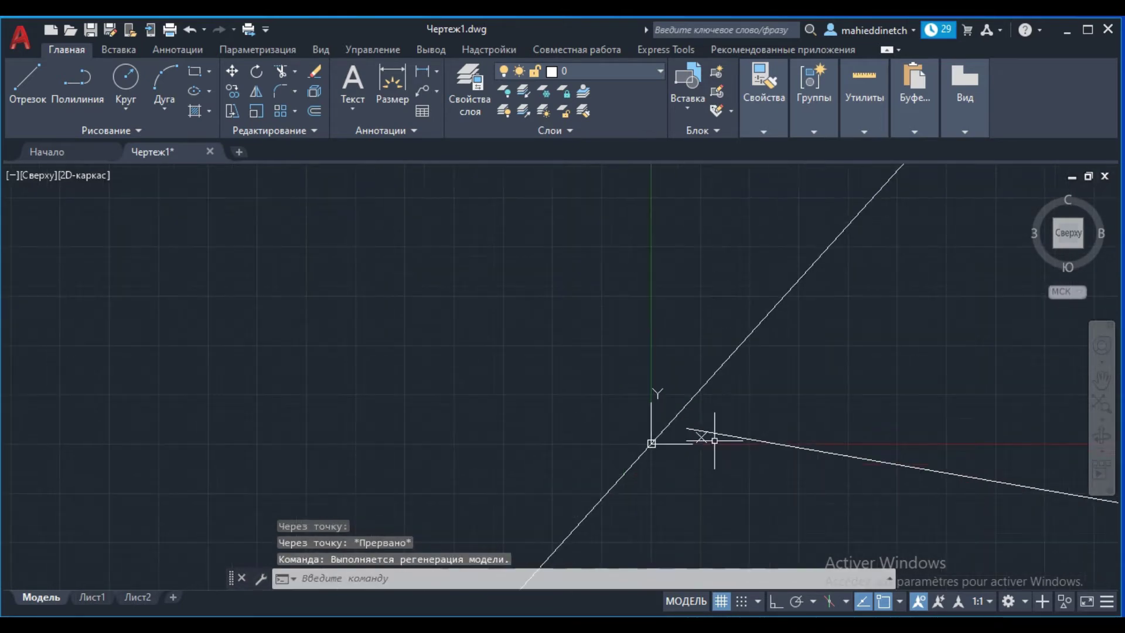
middle_click_drag(703, 438, 507, 311)
Erase the ray and the construction line, then zoom to extents
left_click(792, 286)
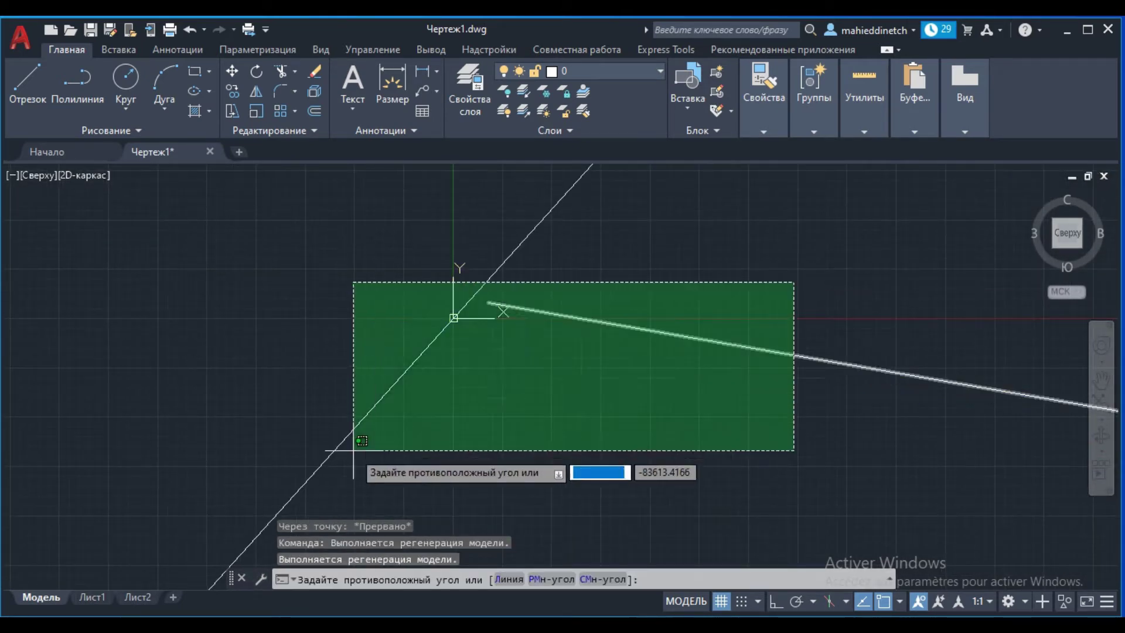
left_click(352, 451)
key("Delete")
middle_click_drag(417, 389, 386, 446)
middle_click_drag(485, 448, 440, 453)
middle_click(440, 453)
middle_click(440, 453)
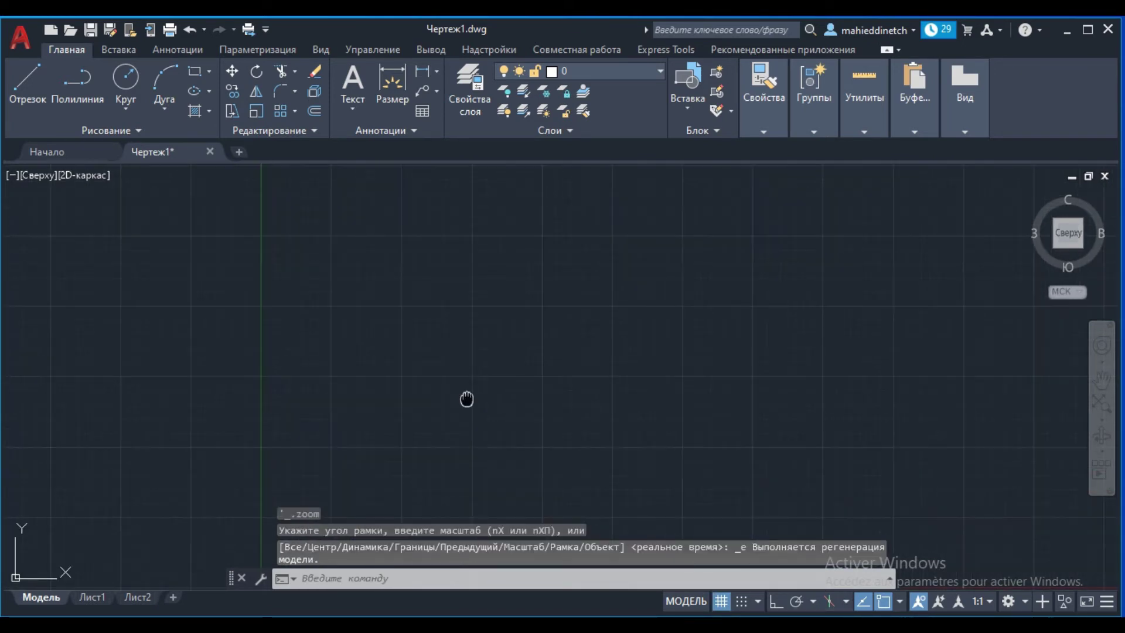
mouse_move(466, 399)
middle_mouse_down()
mouse_move(272, 372)
mouse_move(254, 329)
middle_mouse_up()
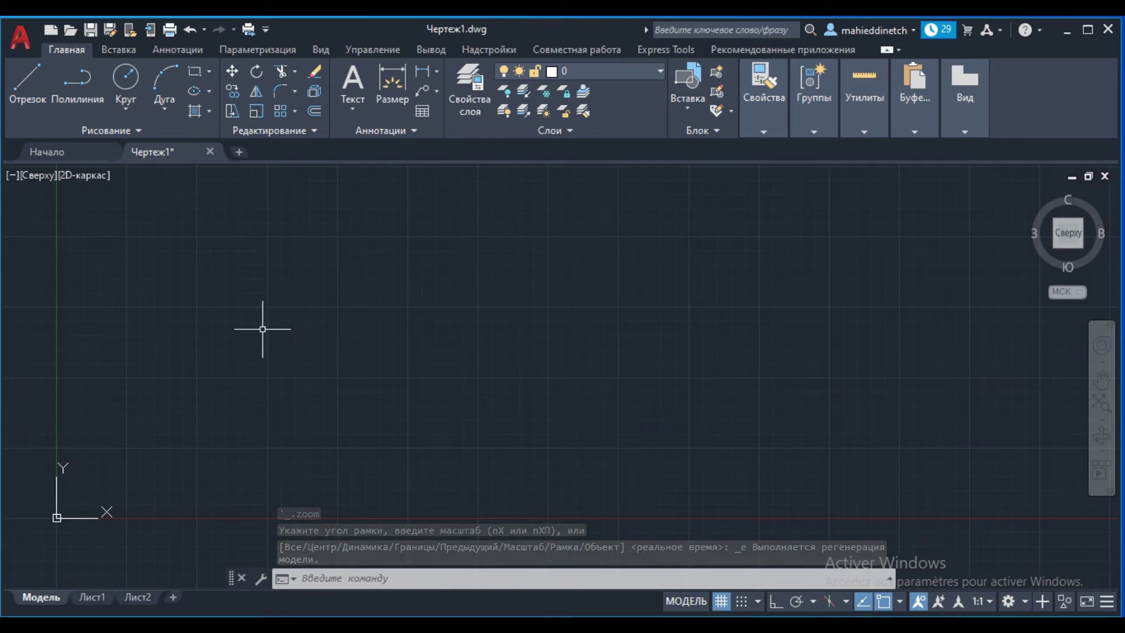
Draw a wide rectangle and a tall rectangle overlapping its right side
left_click(135, 137)
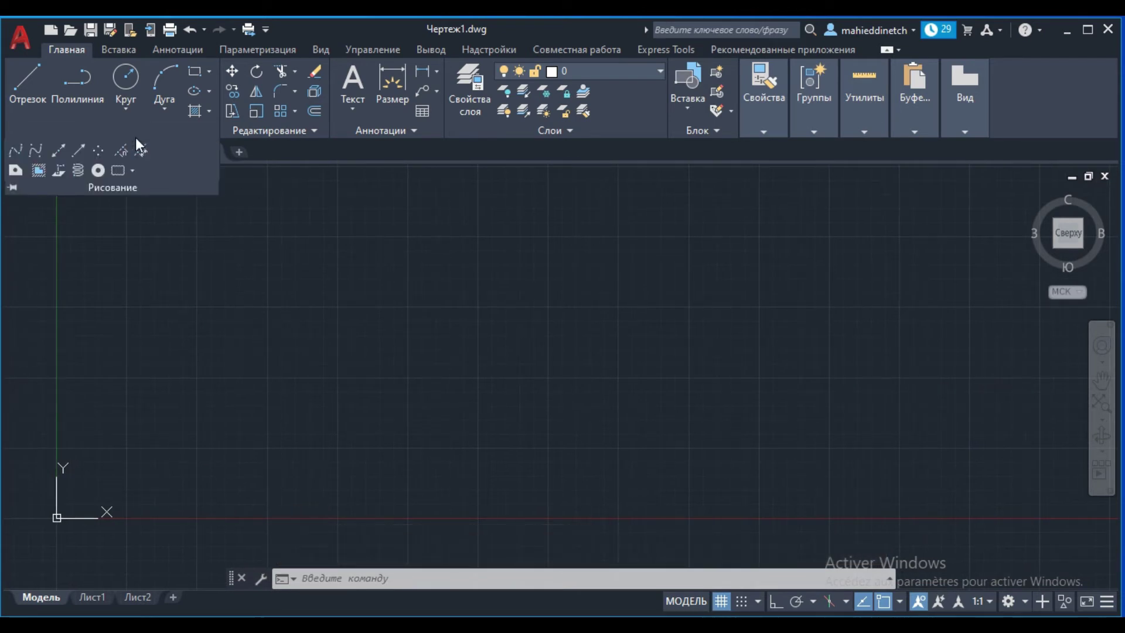
left_click(101, 150)
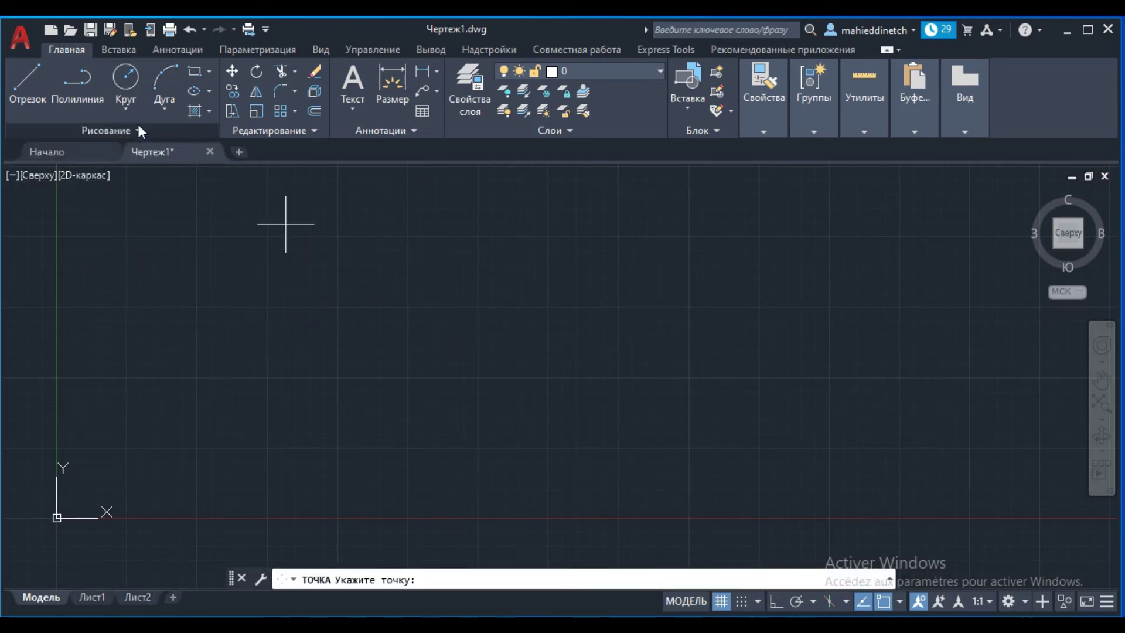
left_click(145, 127)
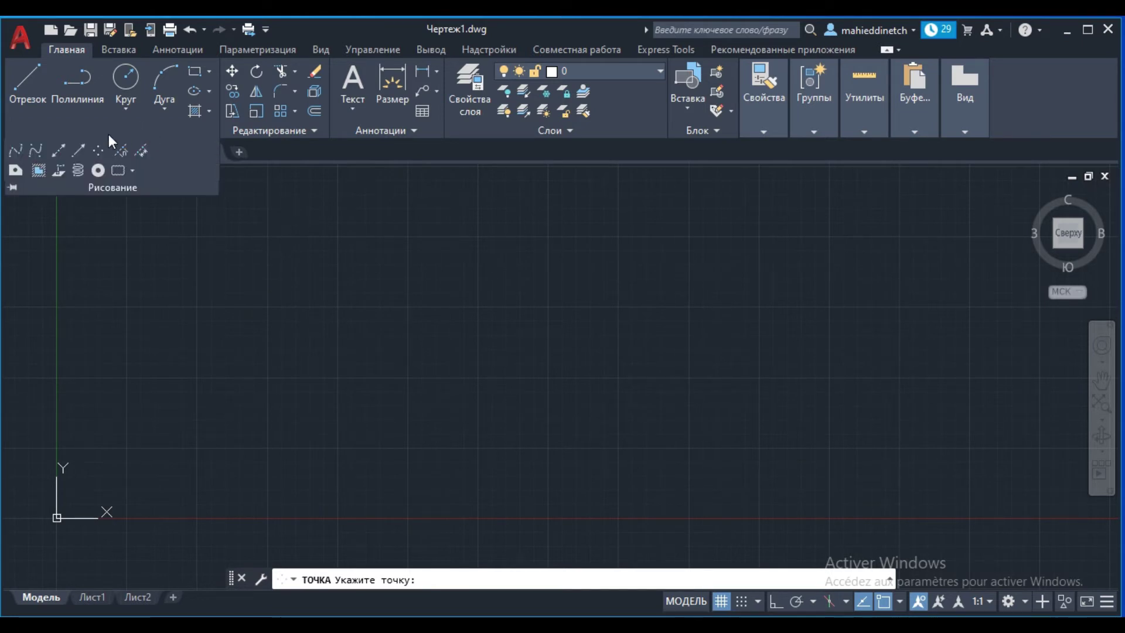
left_click(193, 69)
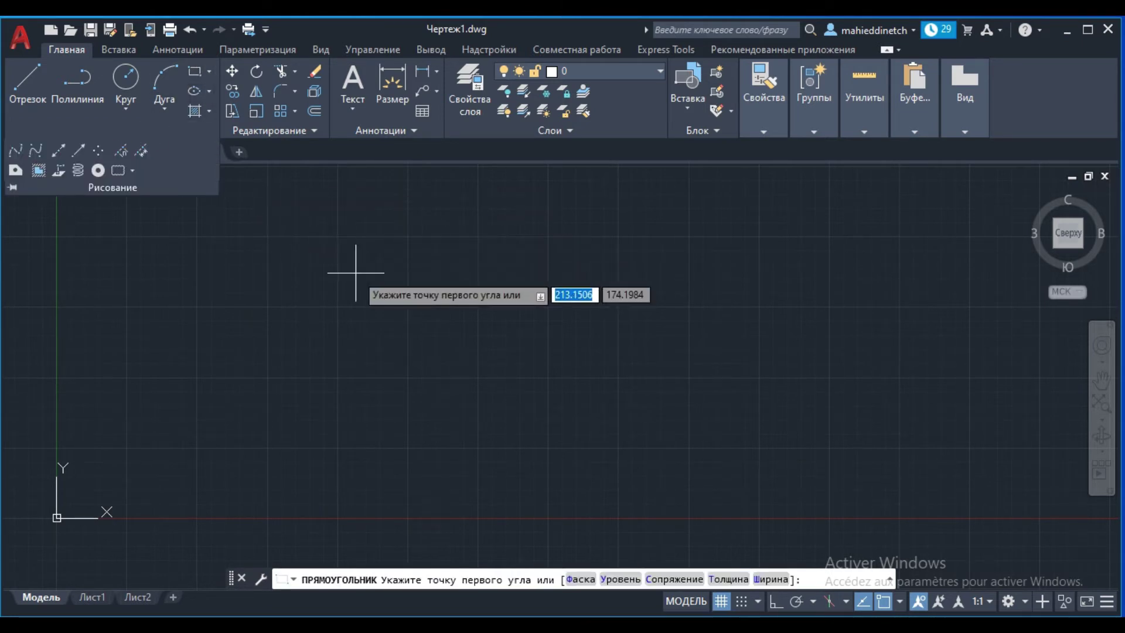
left_click(340, 275)
left_click(508, 350)
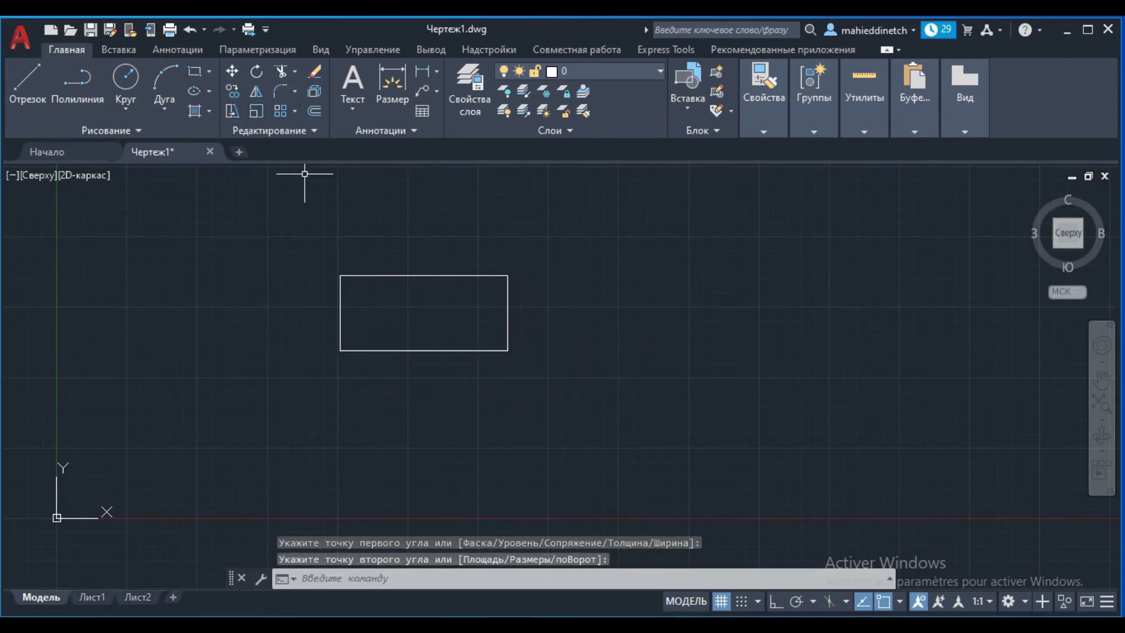
key("Return")
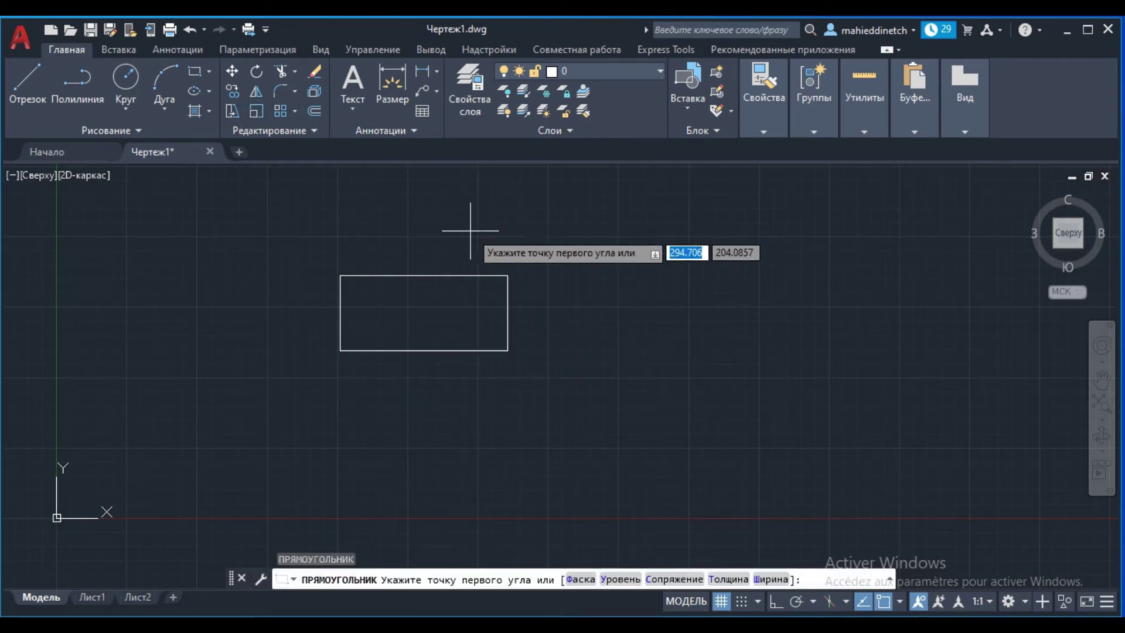
left_click(470, 231)
left_click(536, 402)
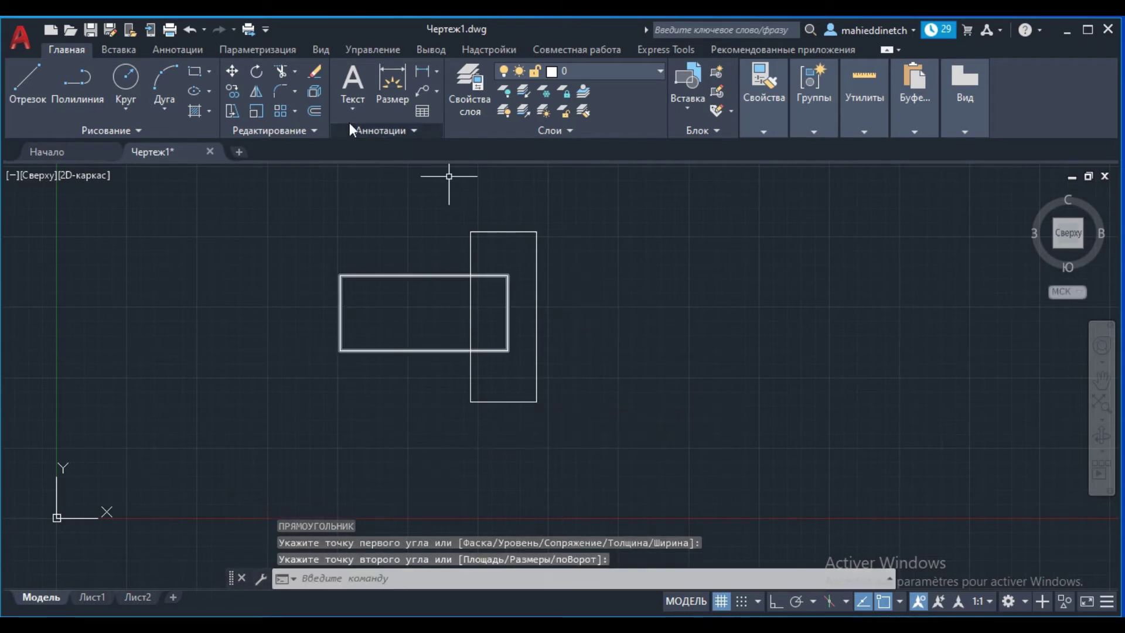
Place a point on a rectangle corner with Multiple Points, then cancel
left_click(123, 135)
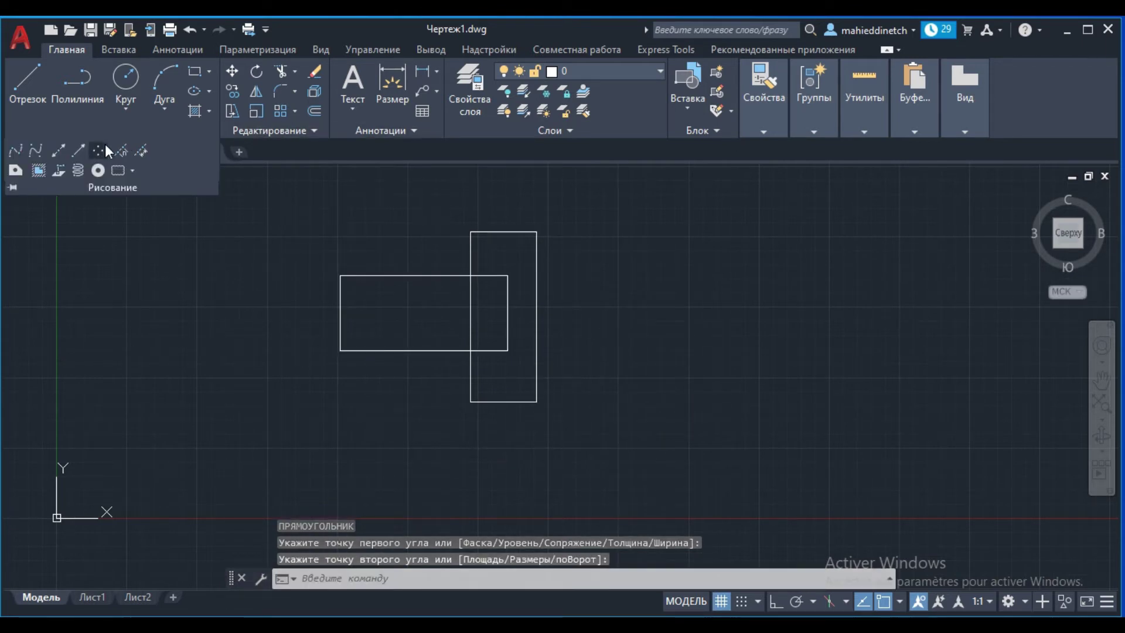
left_click(103, 153)
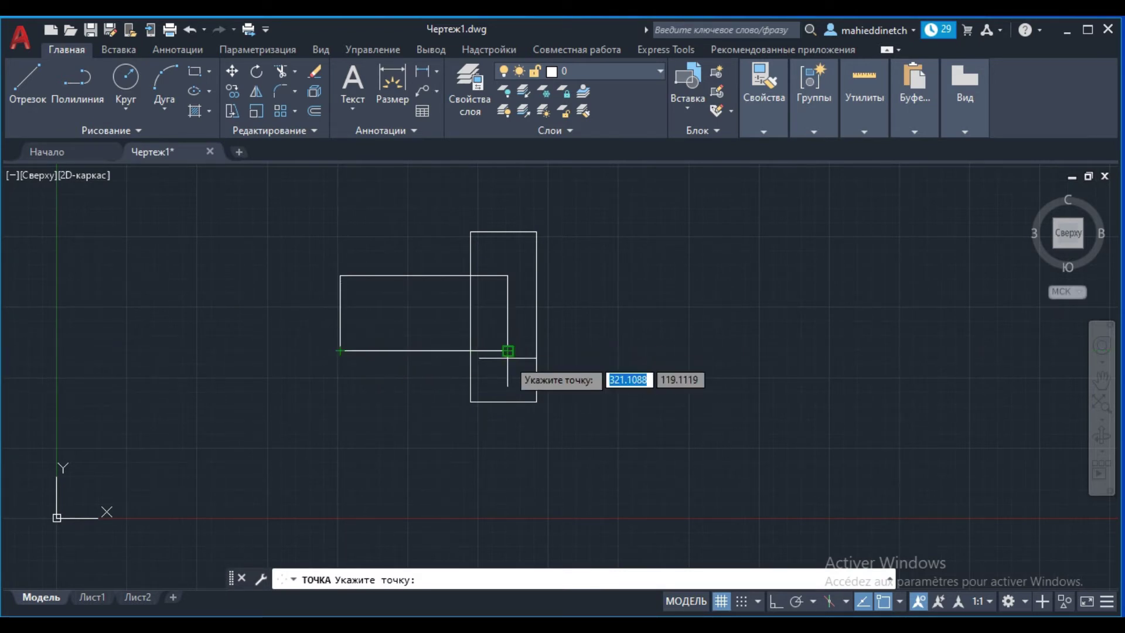
key("Return")
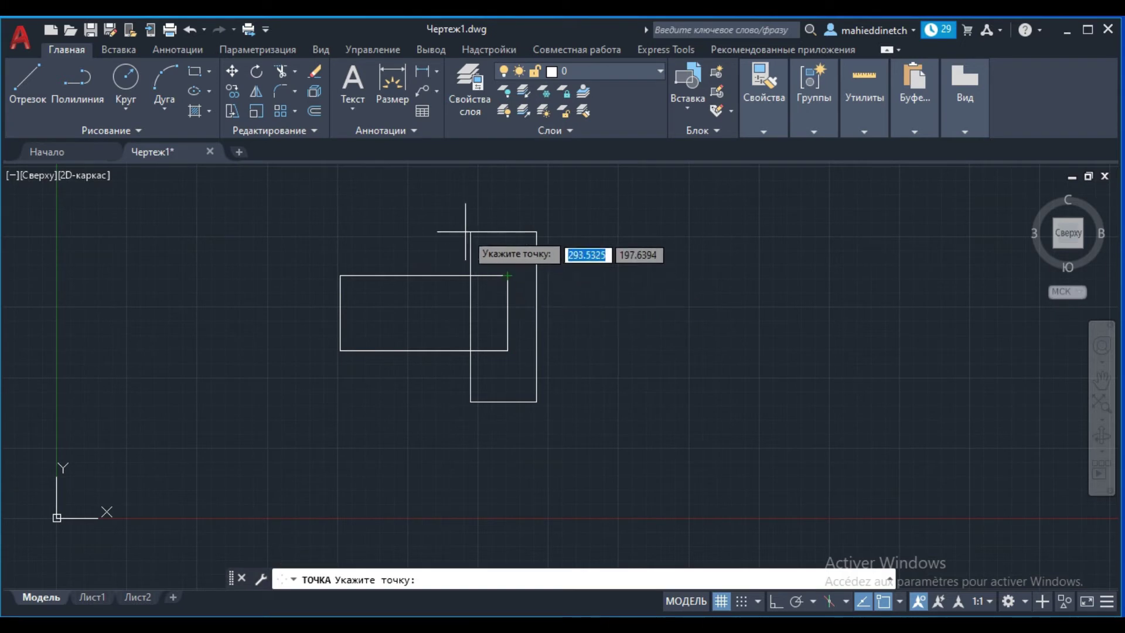
left_click(536, 232)
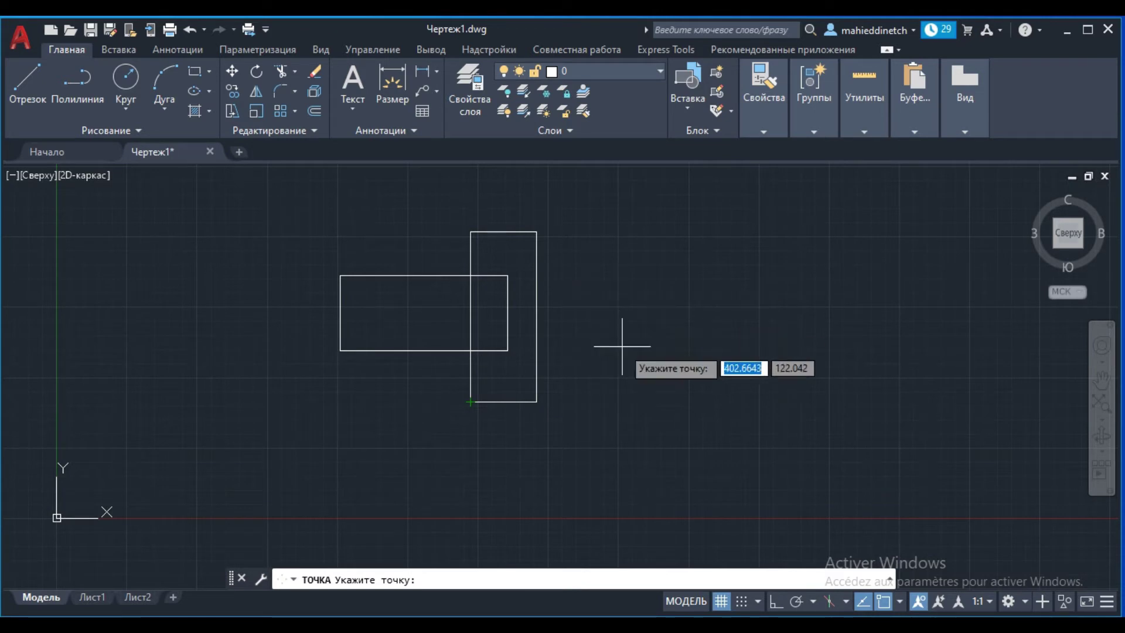
key("Return")
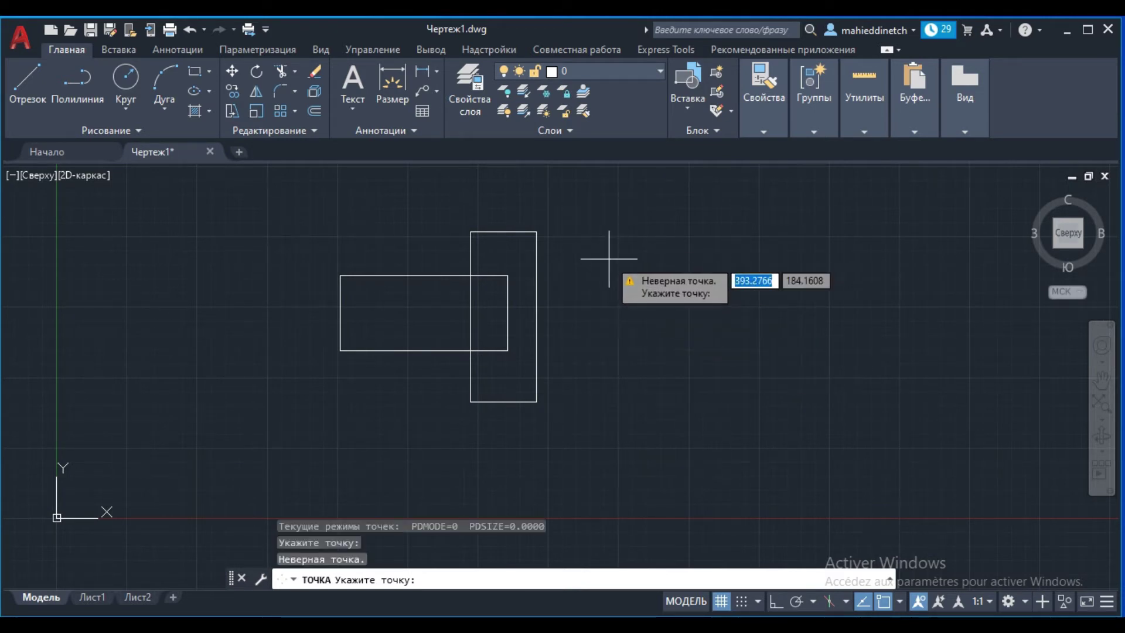
key("Escape")
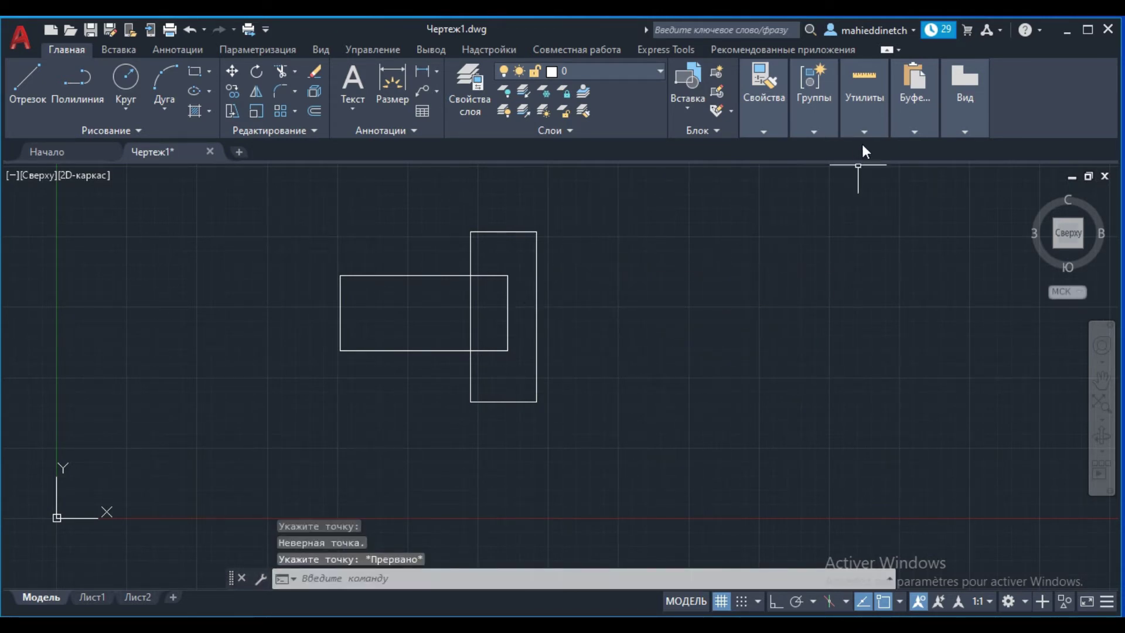
Change the point display style to circle-with-cross
left_click(863, 137)
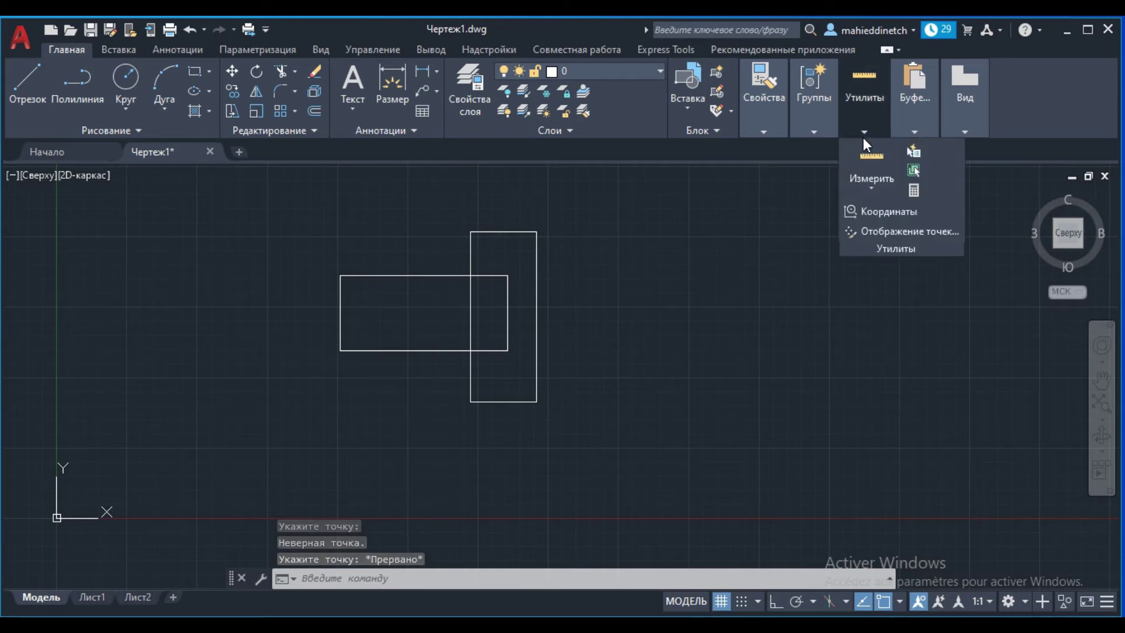
left_click(870, 232)
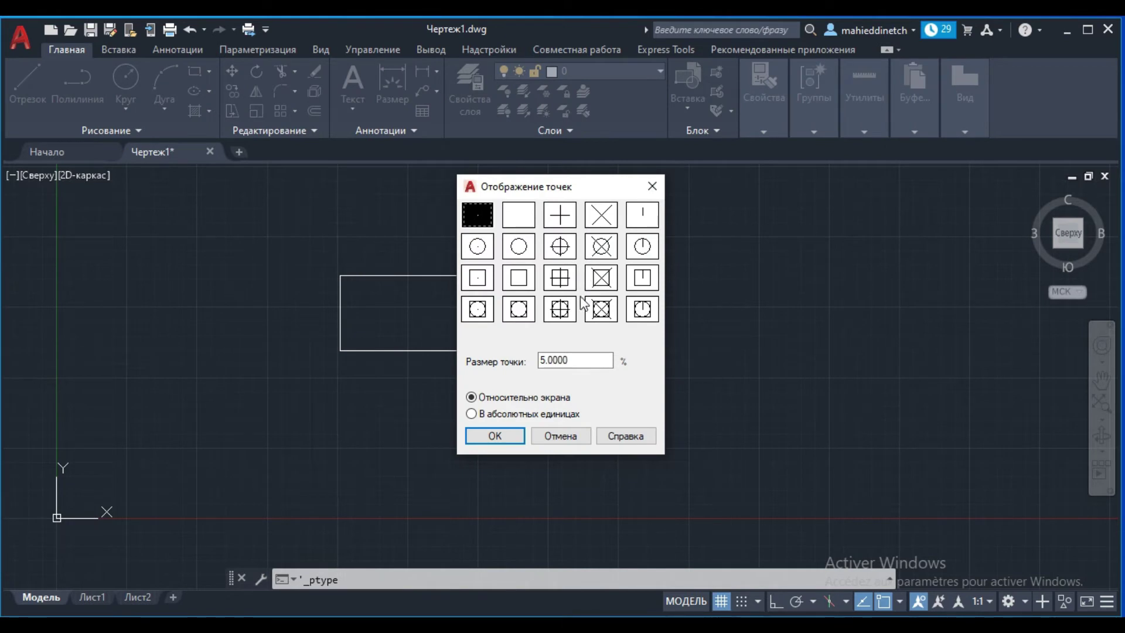
left_click(602, 249)
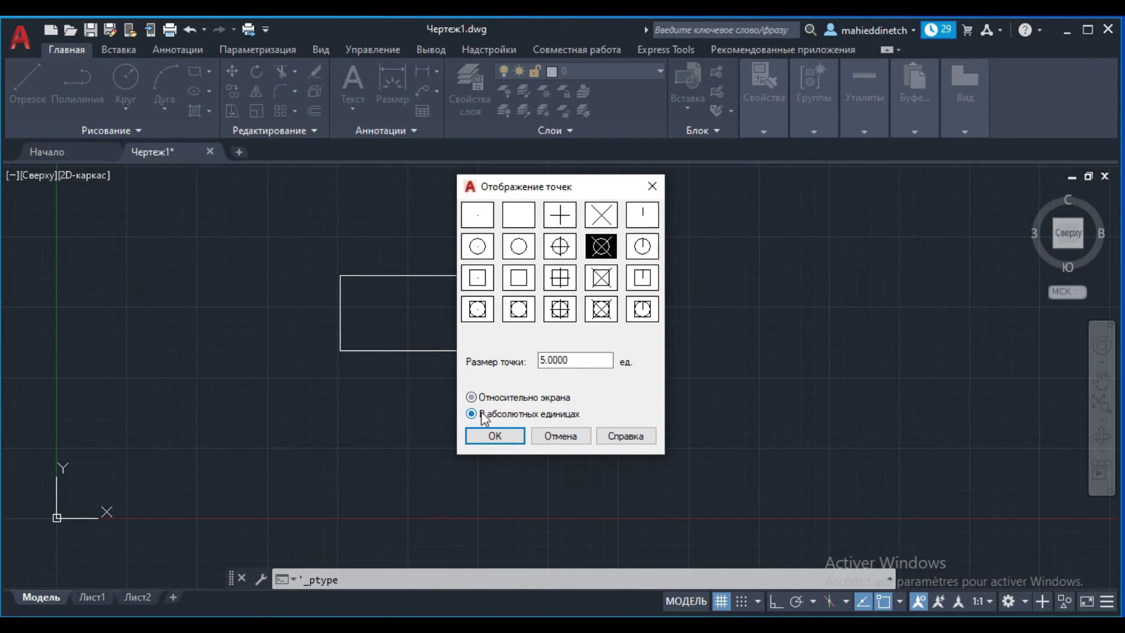
left_click(495, 436)
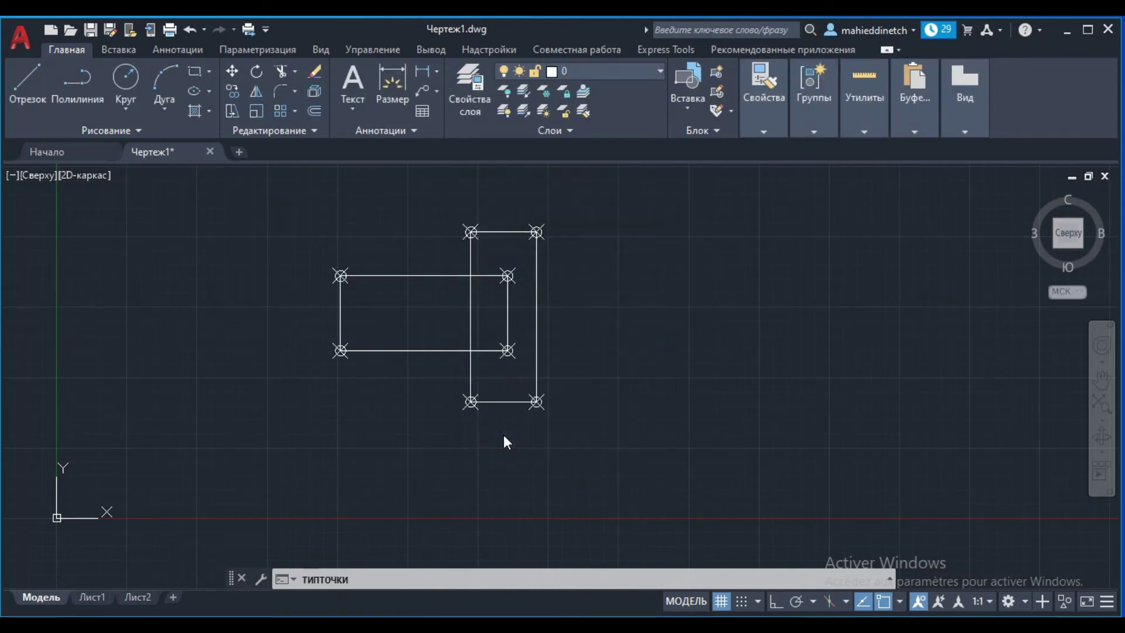
scroll(337, 285, "up", 2)
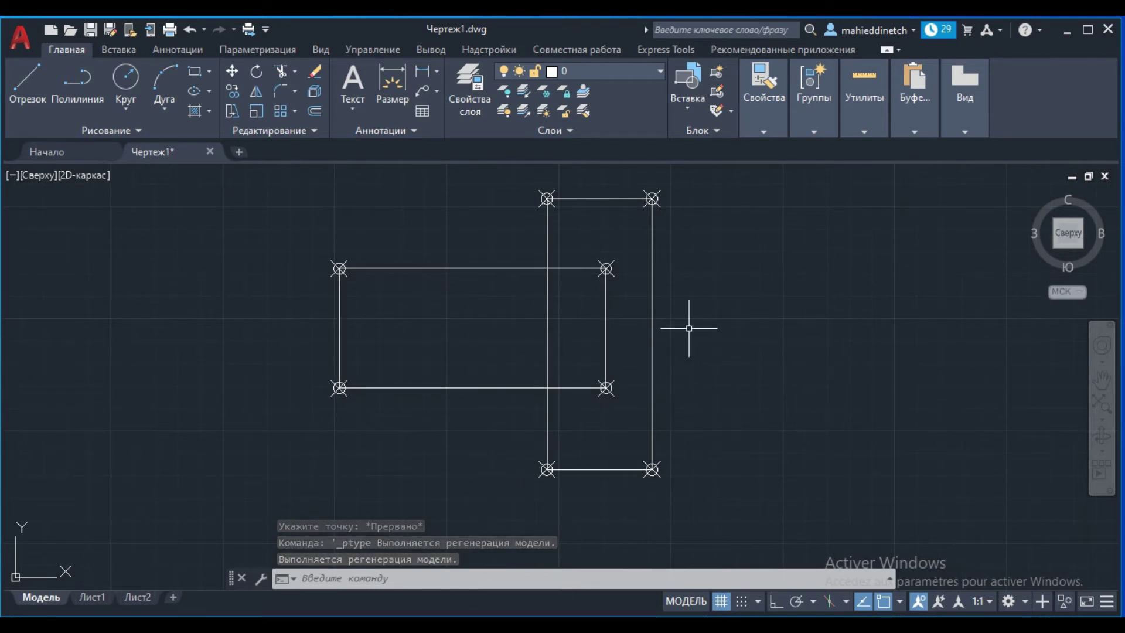
scroll(689, 325, "down", 2)
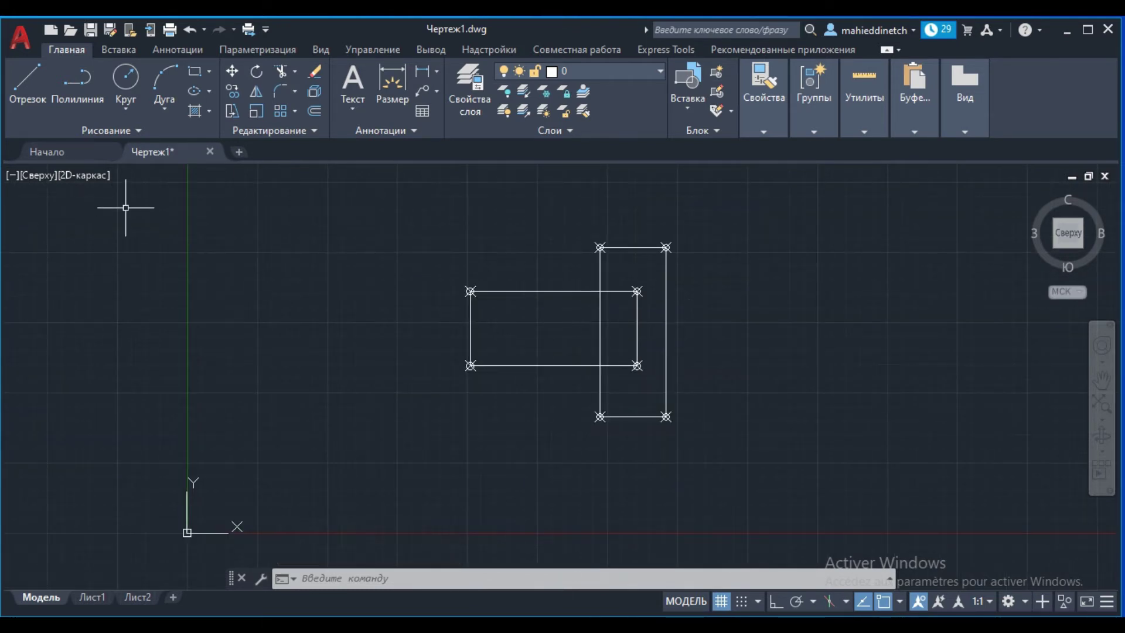
Erase both rectangles and their point markers with a selection window
left_click(123, 127)
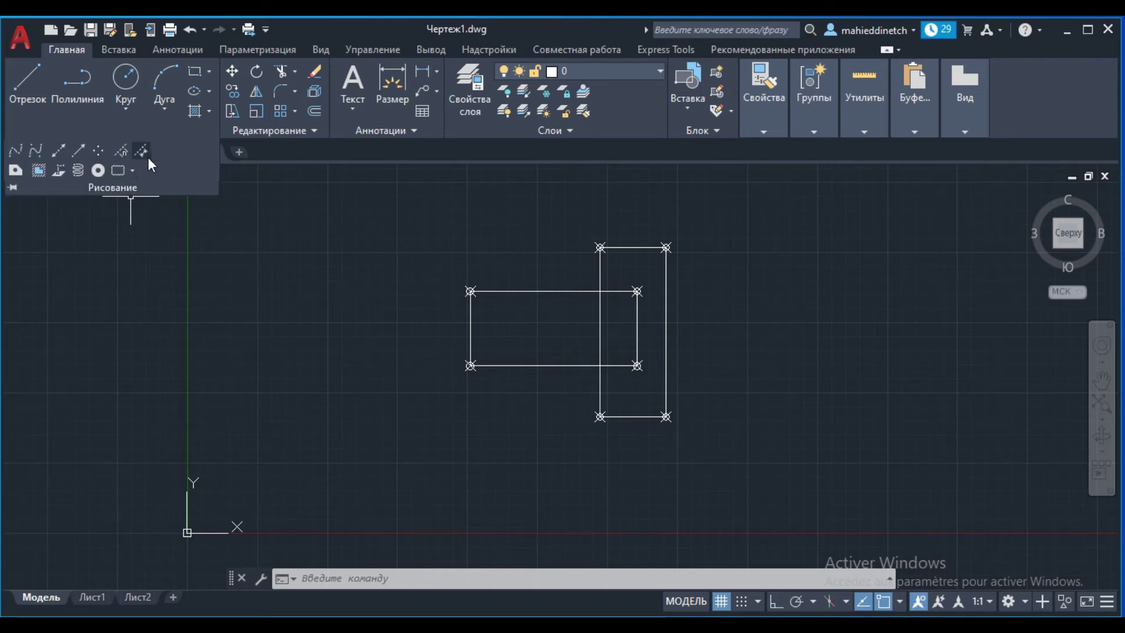
left_click(784, 207)
left_click(375, 477)
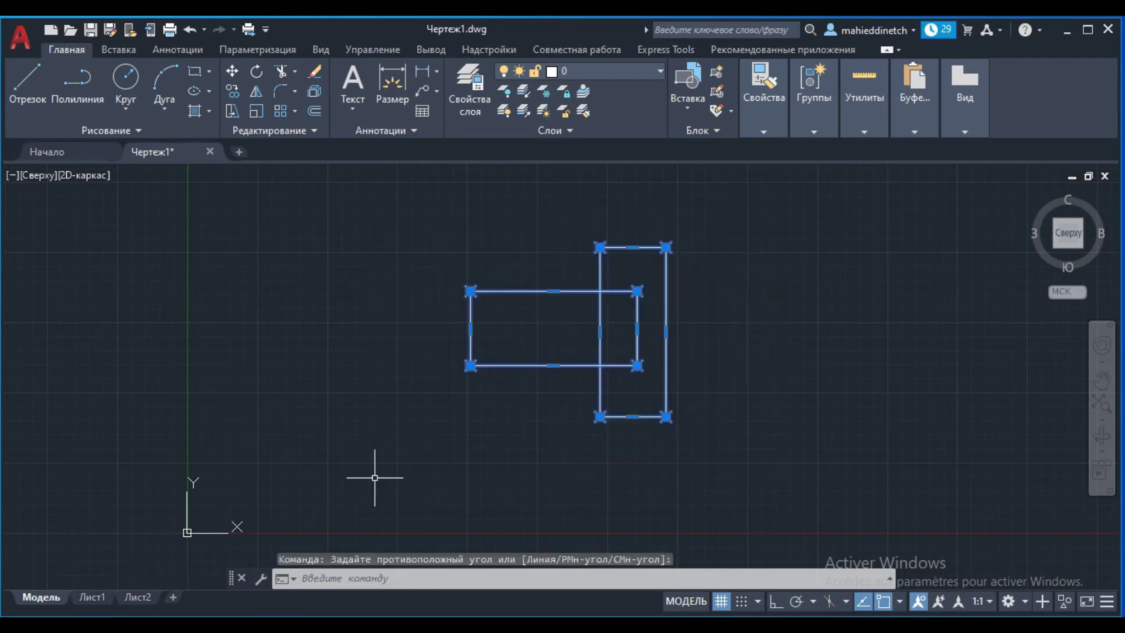
key("Delete")
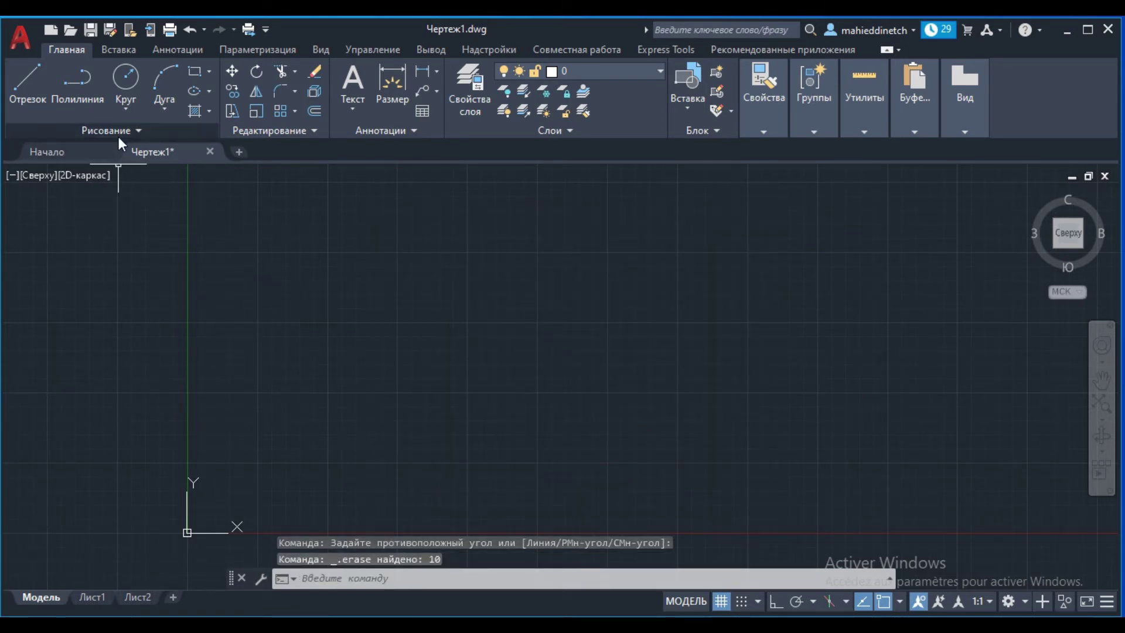
left_click(118, 136)
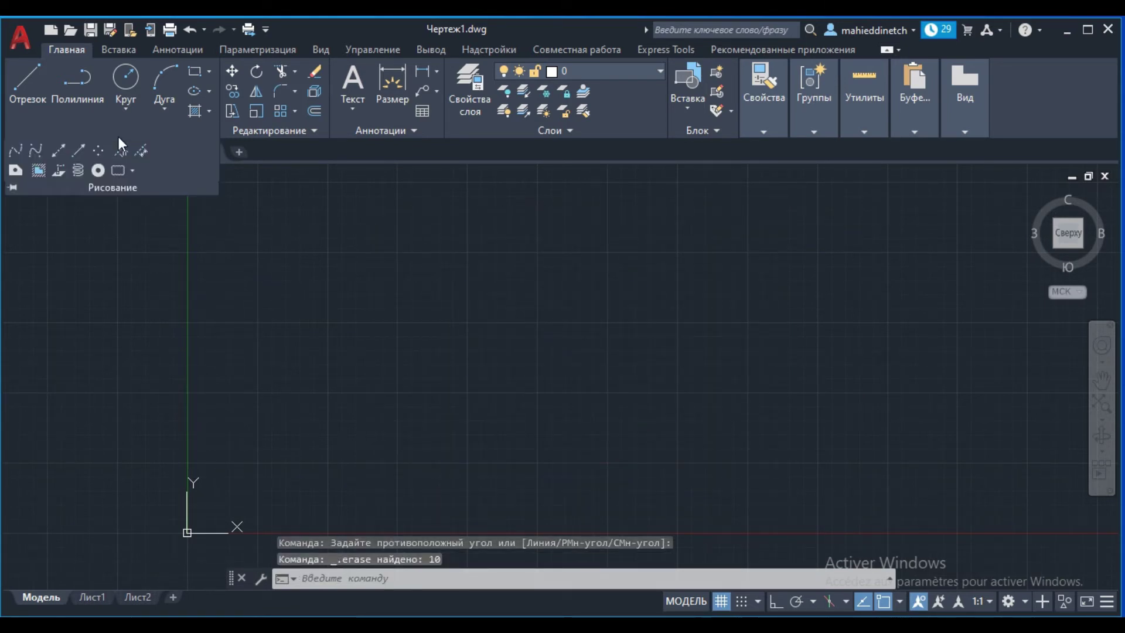
Draw a wavy spline through four fit points from left to right
left_click(17, 152)
left_click(260, 359)
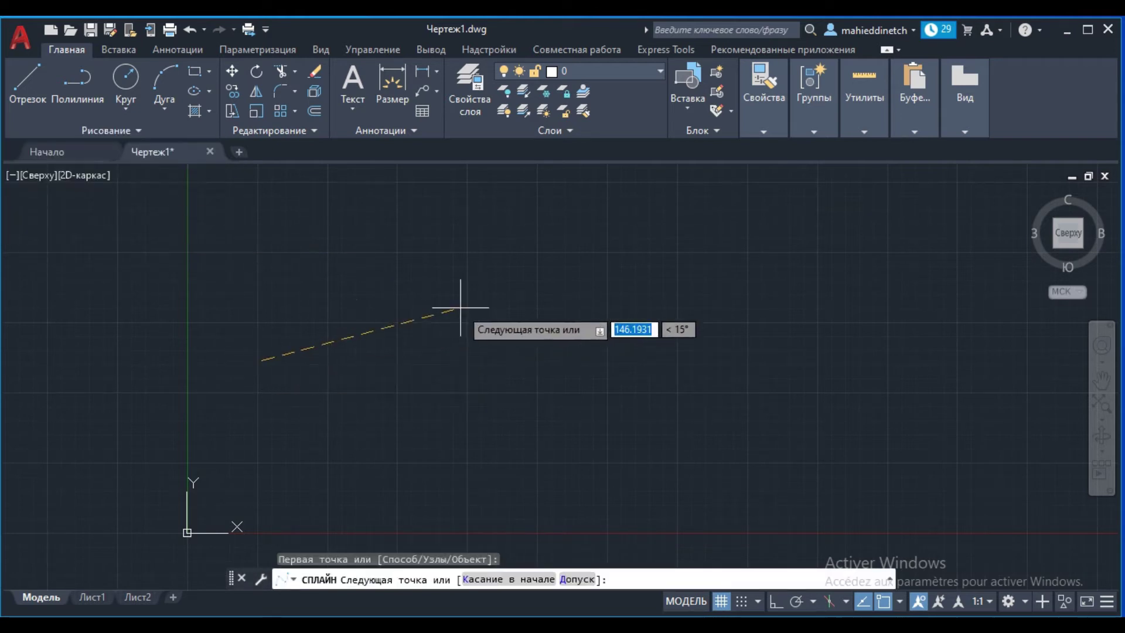
left_click(504, 294)
left_click(785, 326)
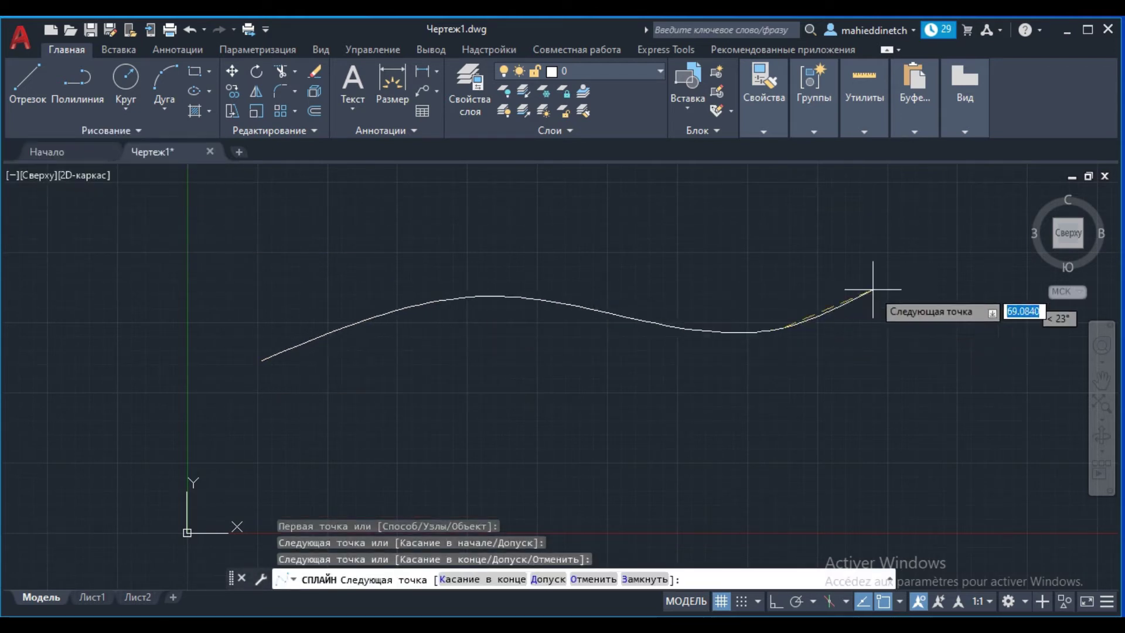
left_click(907, 266)
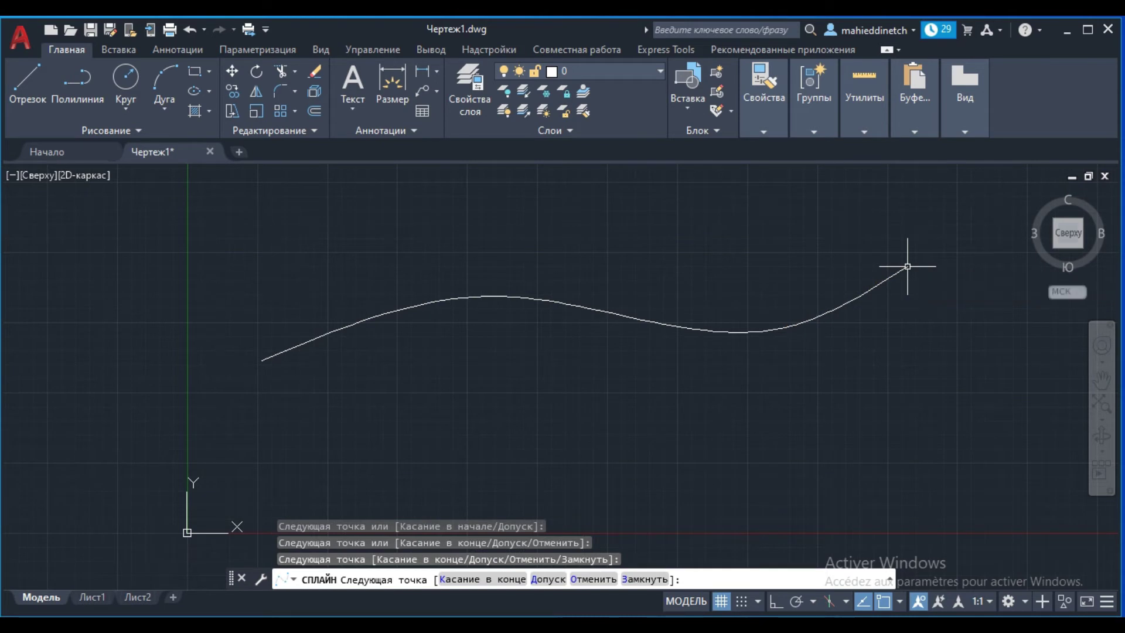
key("Return")
key("Return")
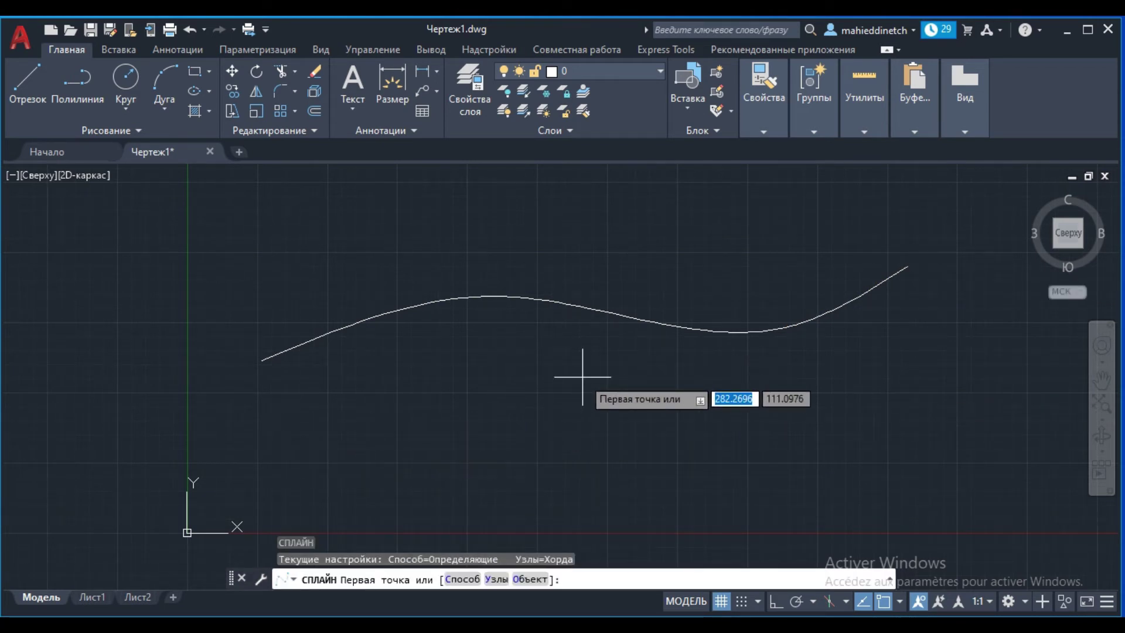
key("Escape")
Copy the spline to the clipboard and paste a copy just below it
left_click(905, 242)
left_click(726, 359)
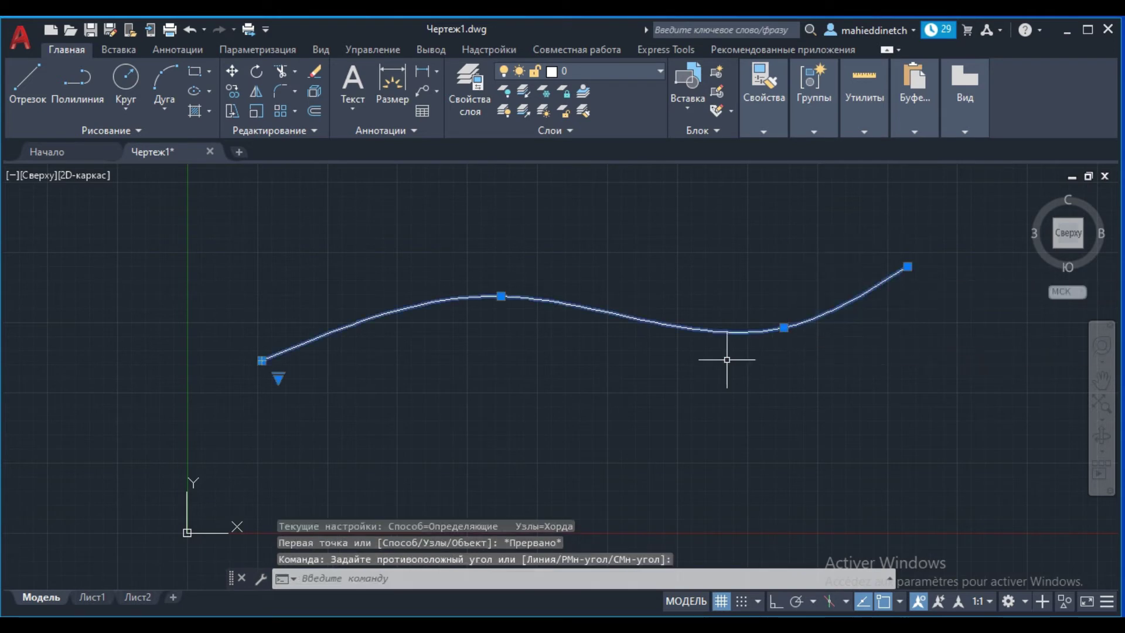
right_click(617, 402)
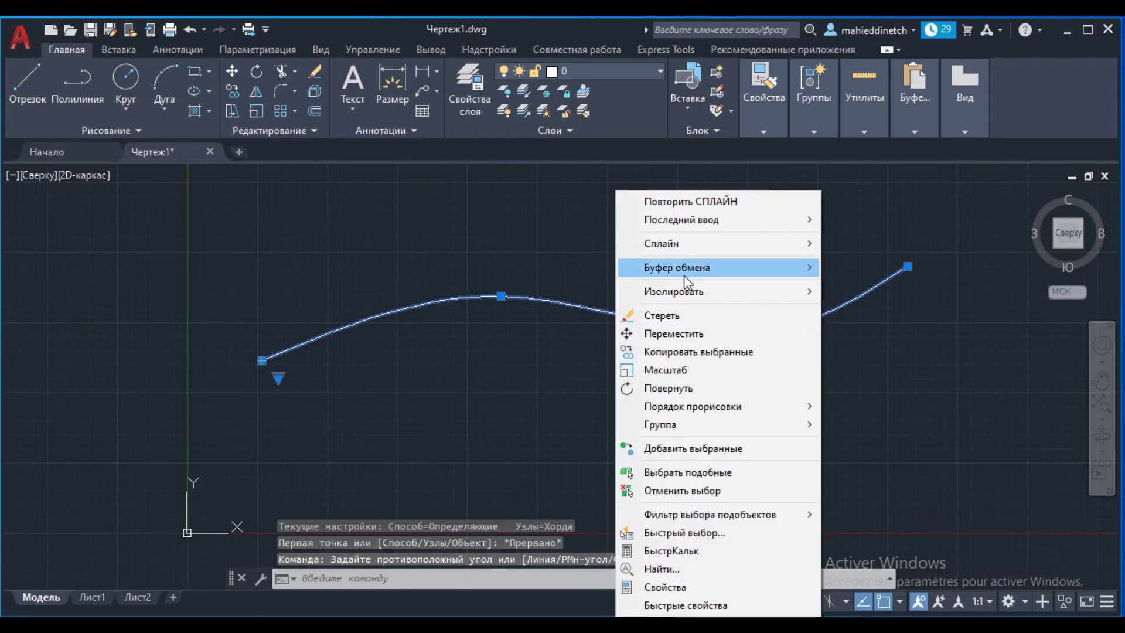
left_click(843, 285)
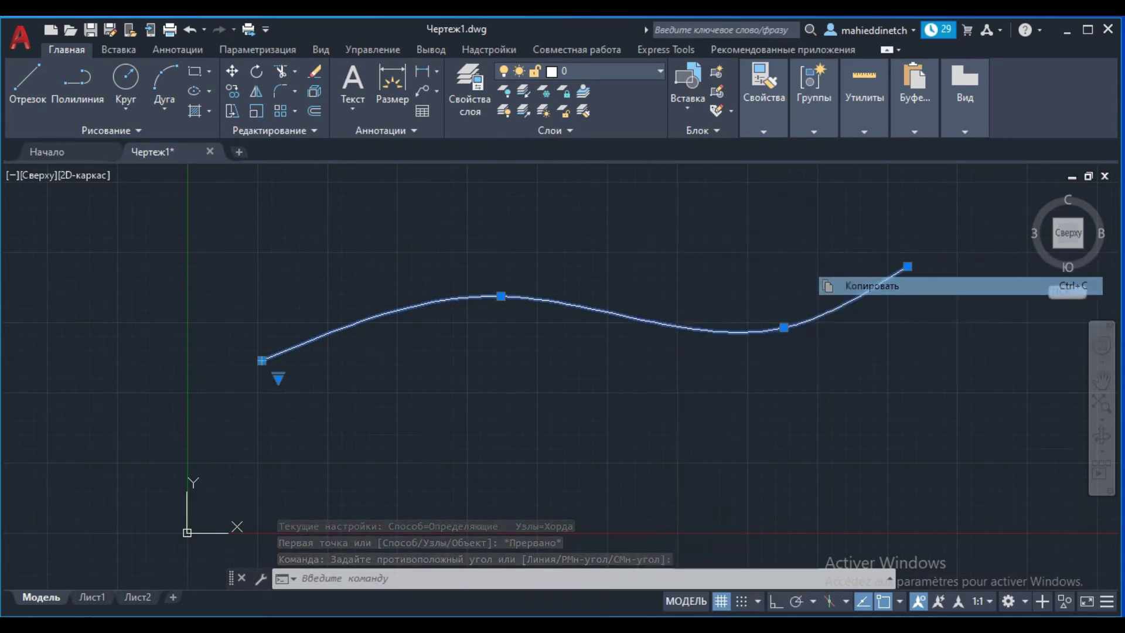
left_click(266, 440)
right_click(308, 441)
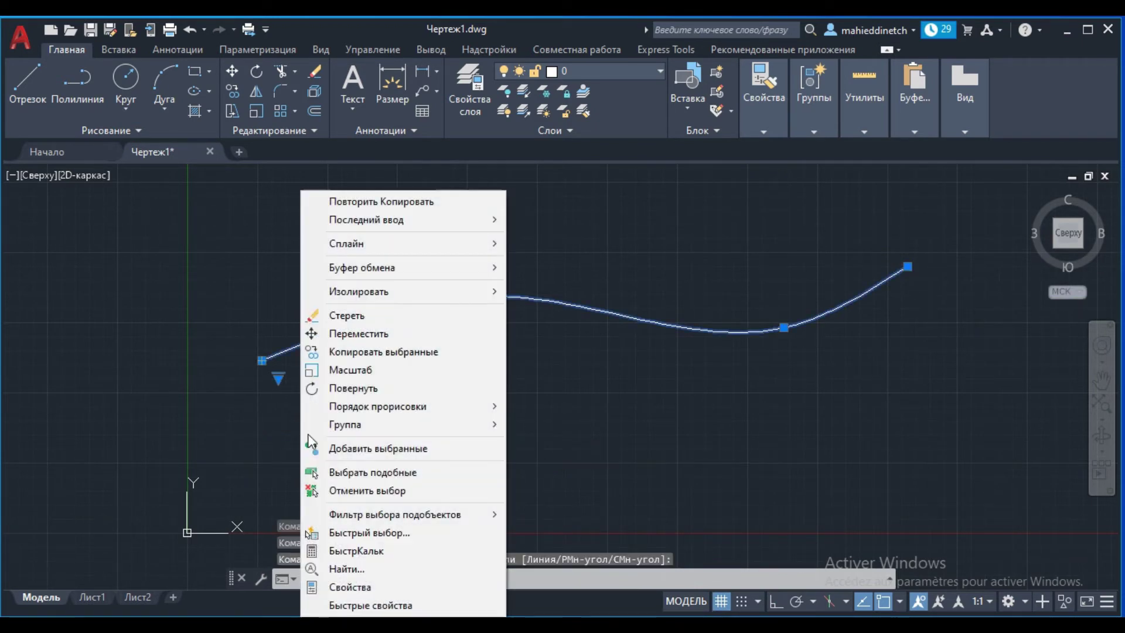
mouse_move(361, 268)
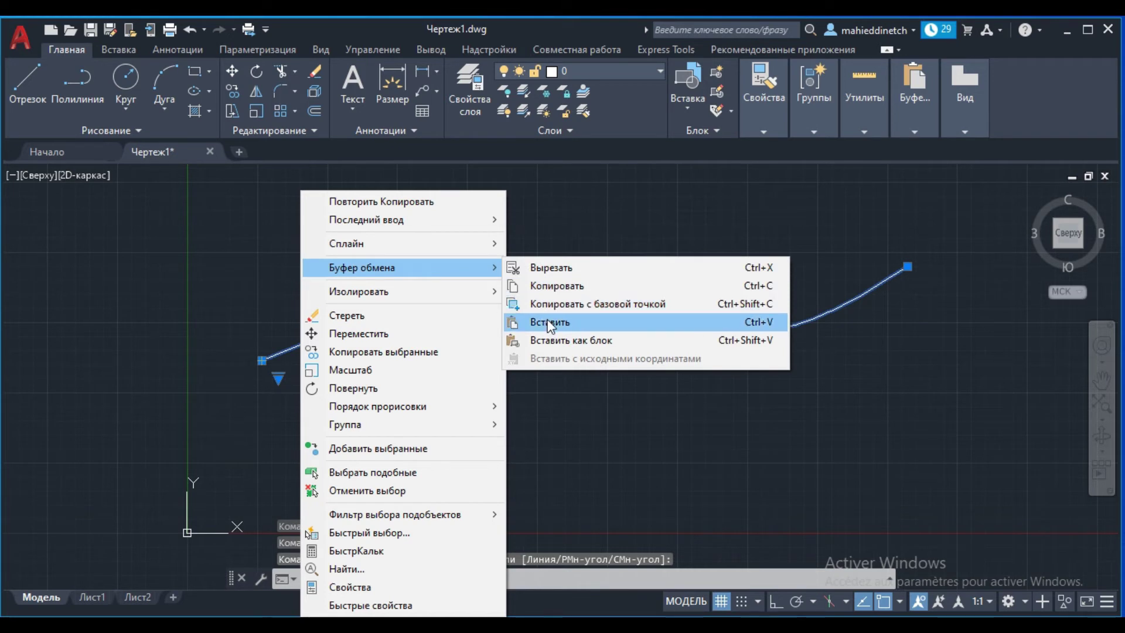
left_click(549, 323)
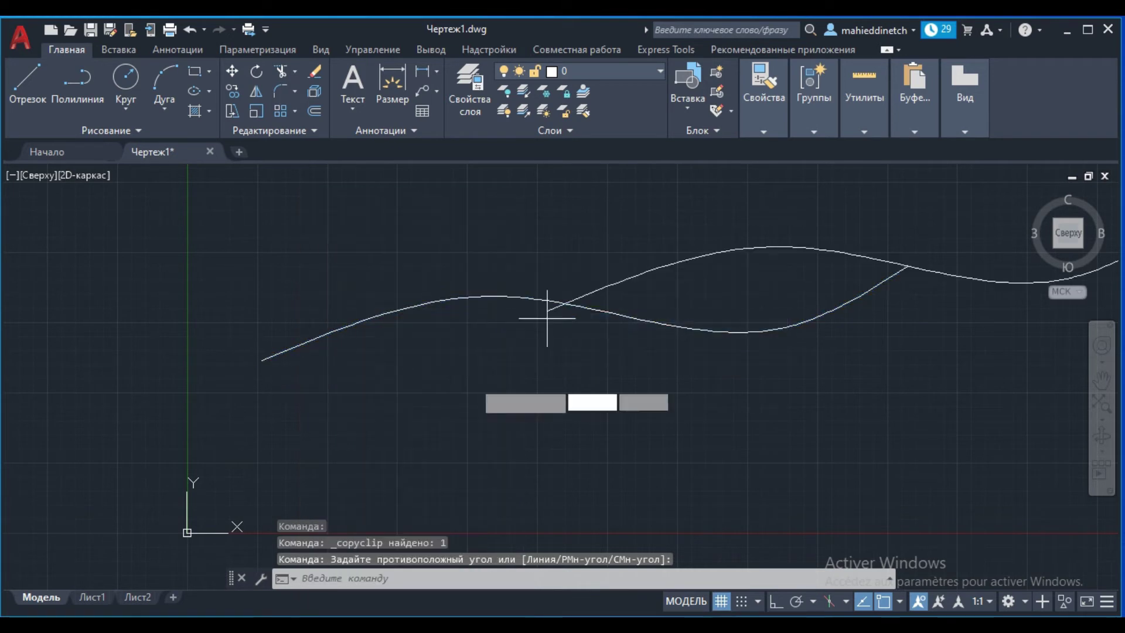
left_click(277, 454)
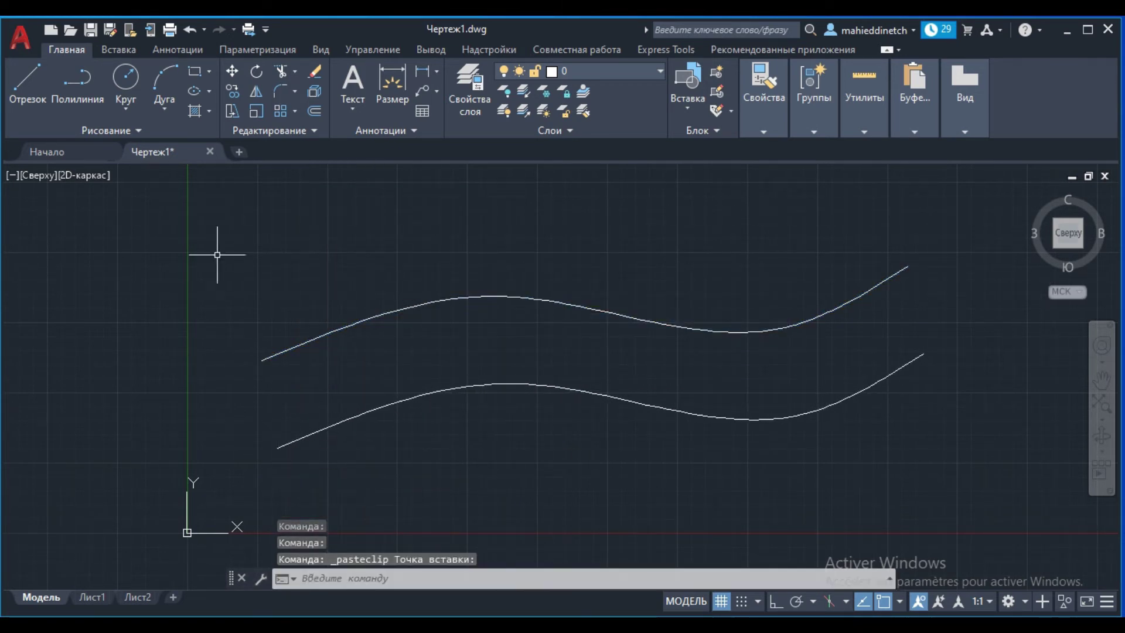
Draw a large rectangle enclosing both curves
left_click(189, 77)
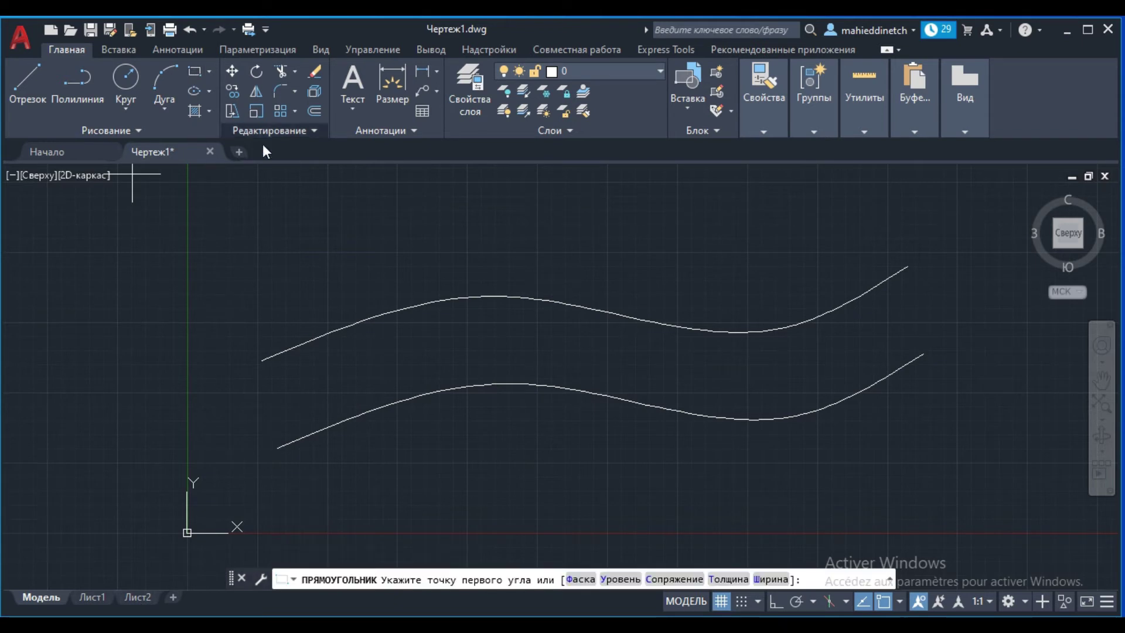
left_click(302, 201)
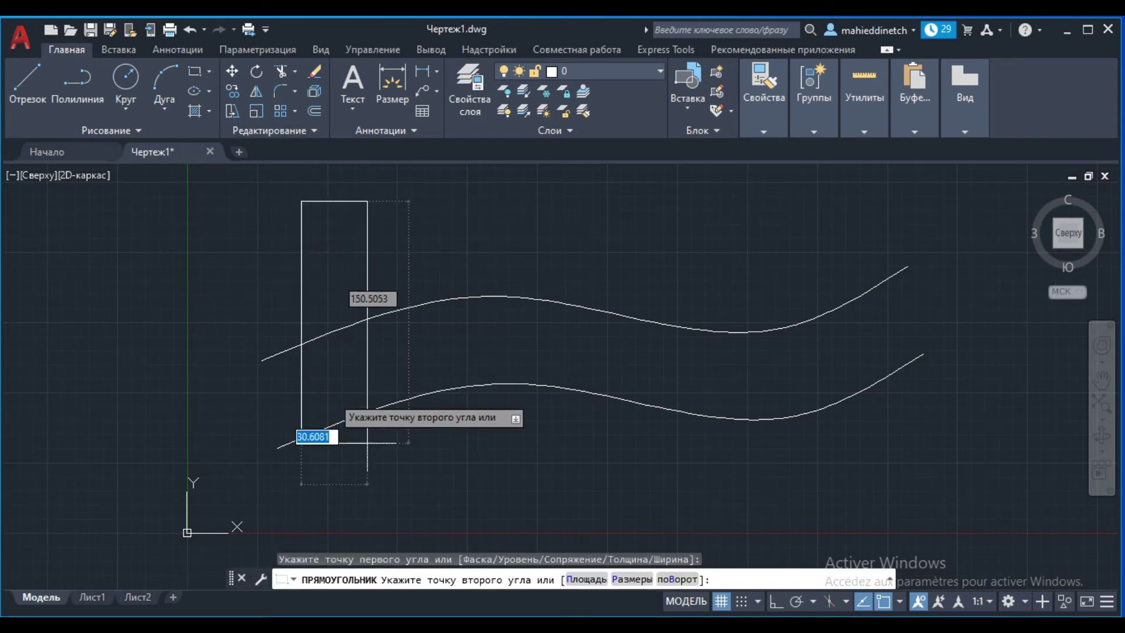
left_click(892, 463)
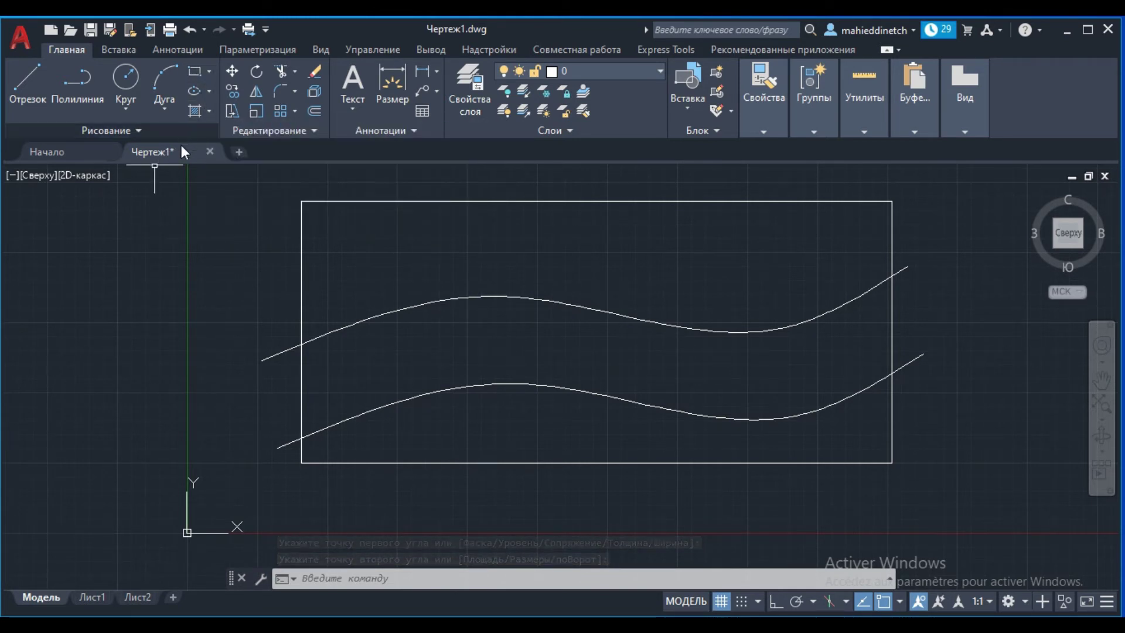
Run Divide on the upper spline with 10 segments
left_click(126, 125)
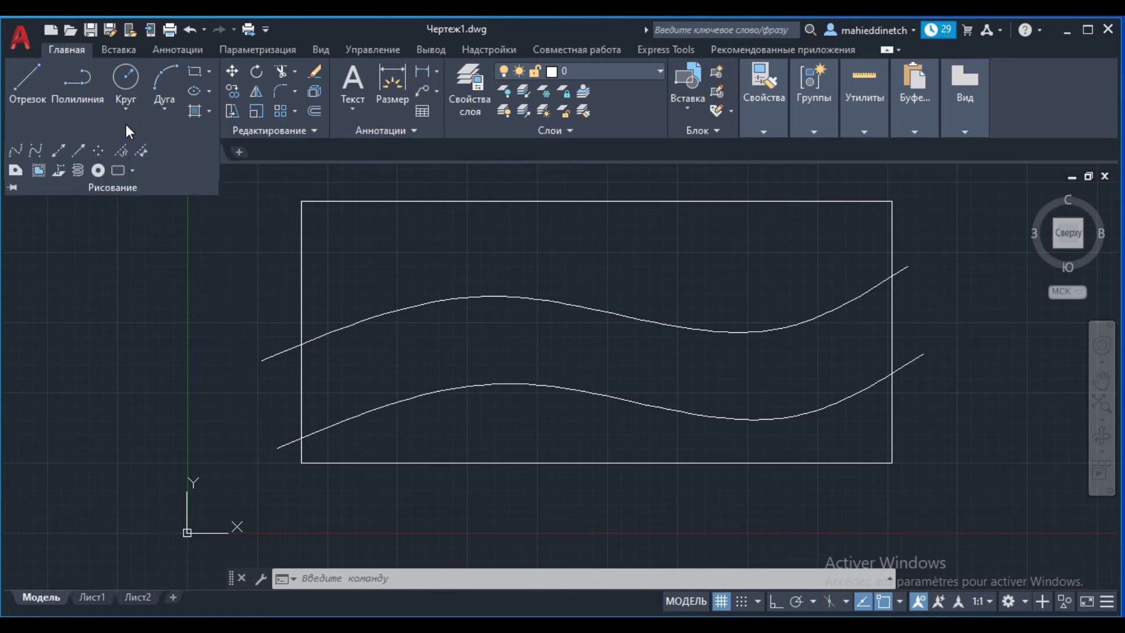
left_click(120, 154)
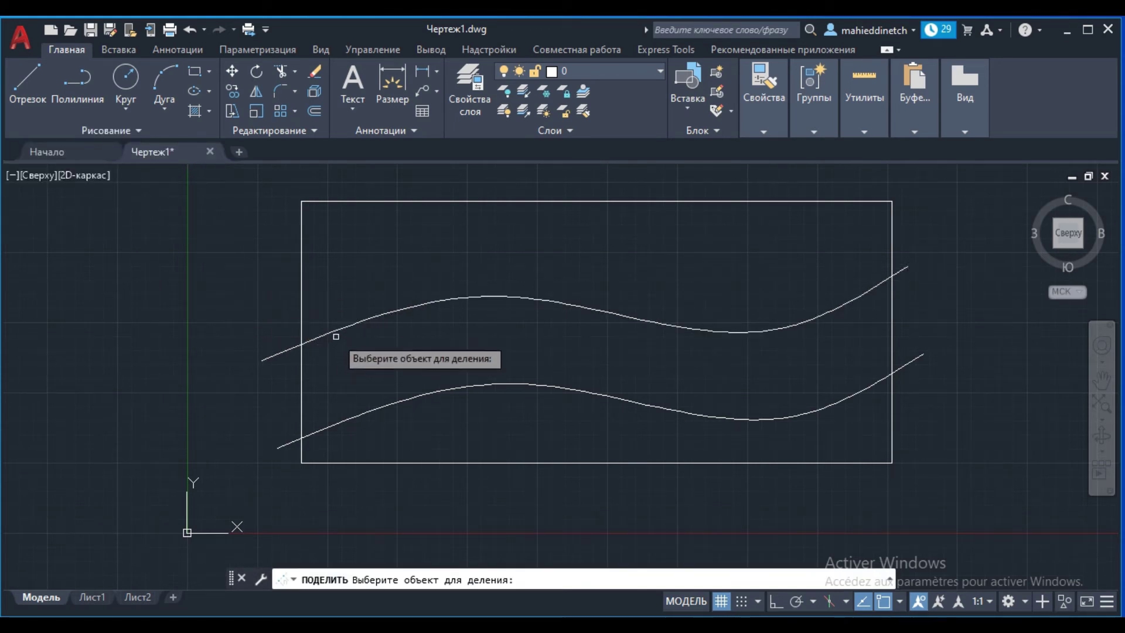
left_click(332, 331)
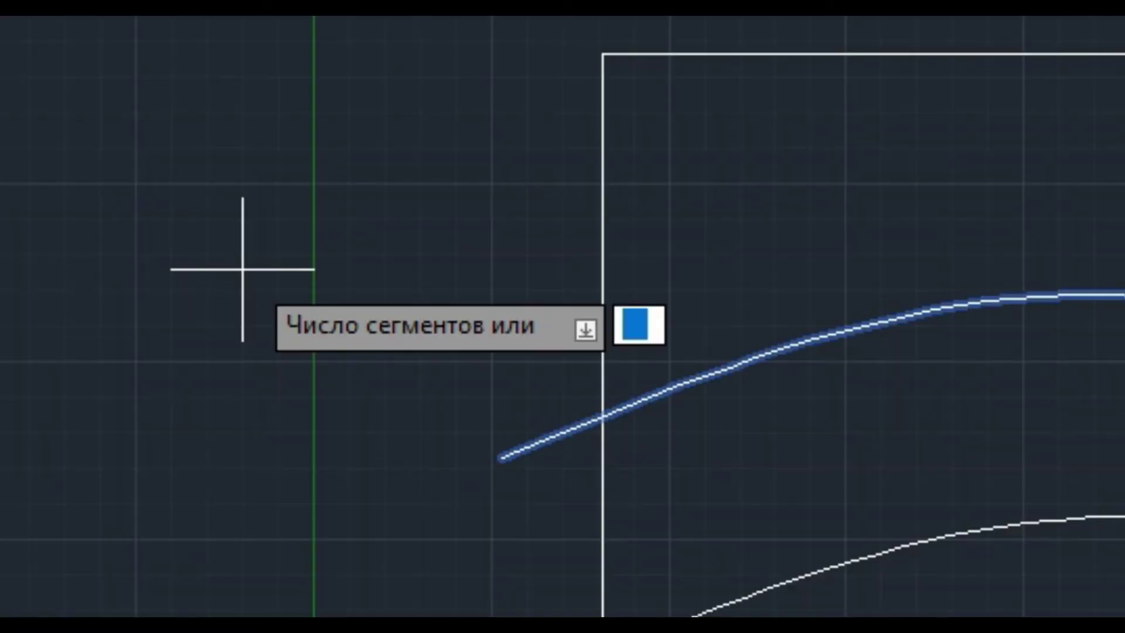
type("1")
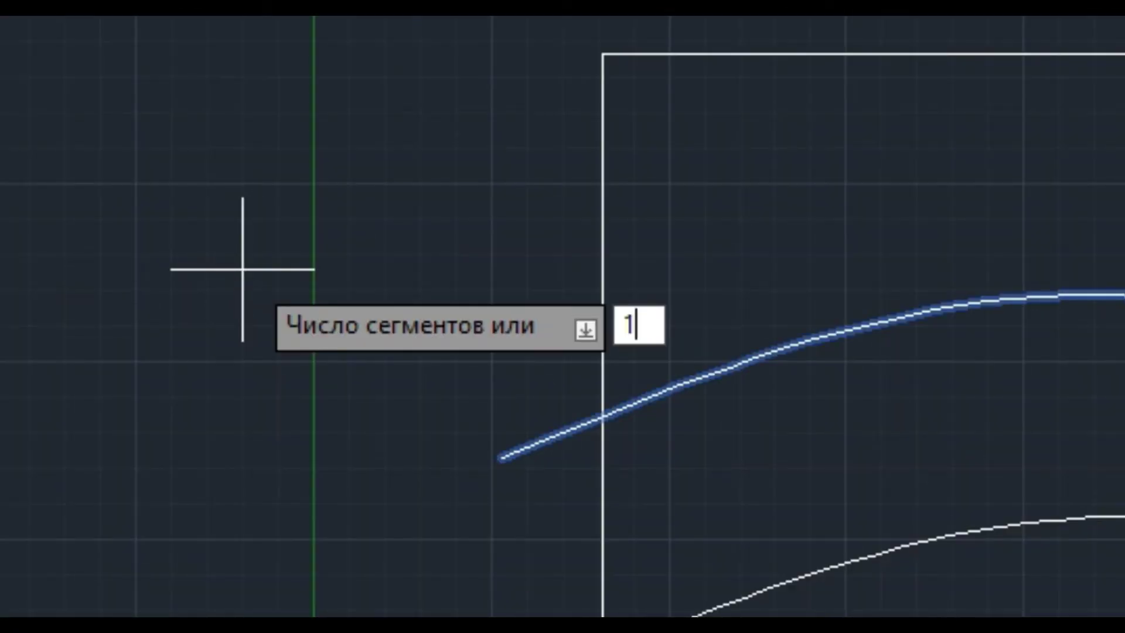
type("0")
key("Return")
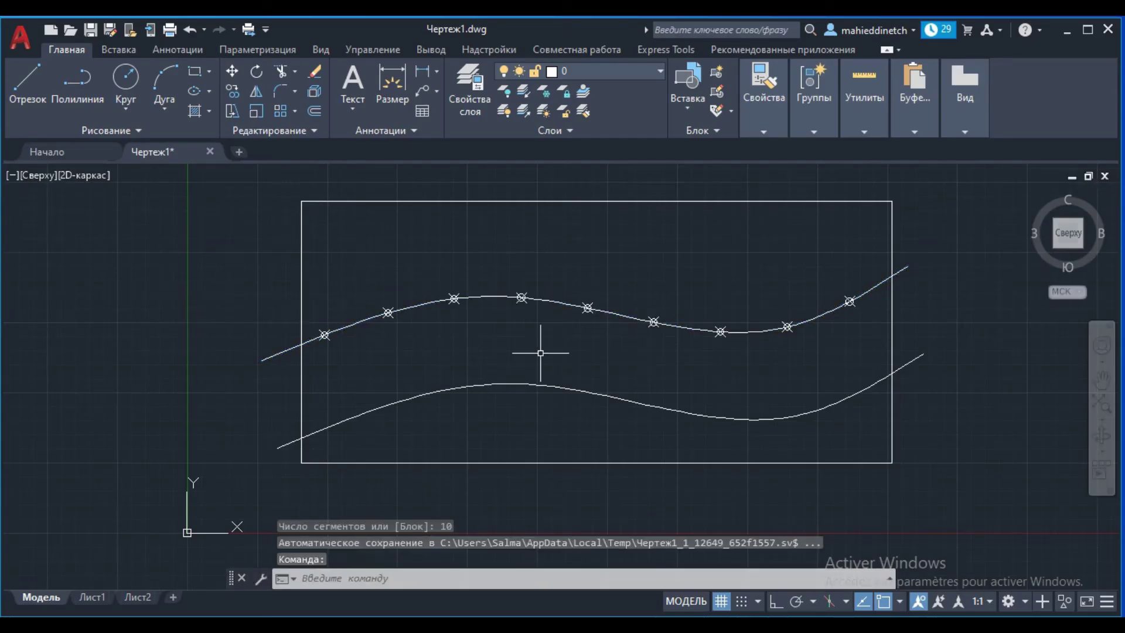
Erase a stray object, then Measure the lower spline with 10-unit spacing
left_click(519, 319)
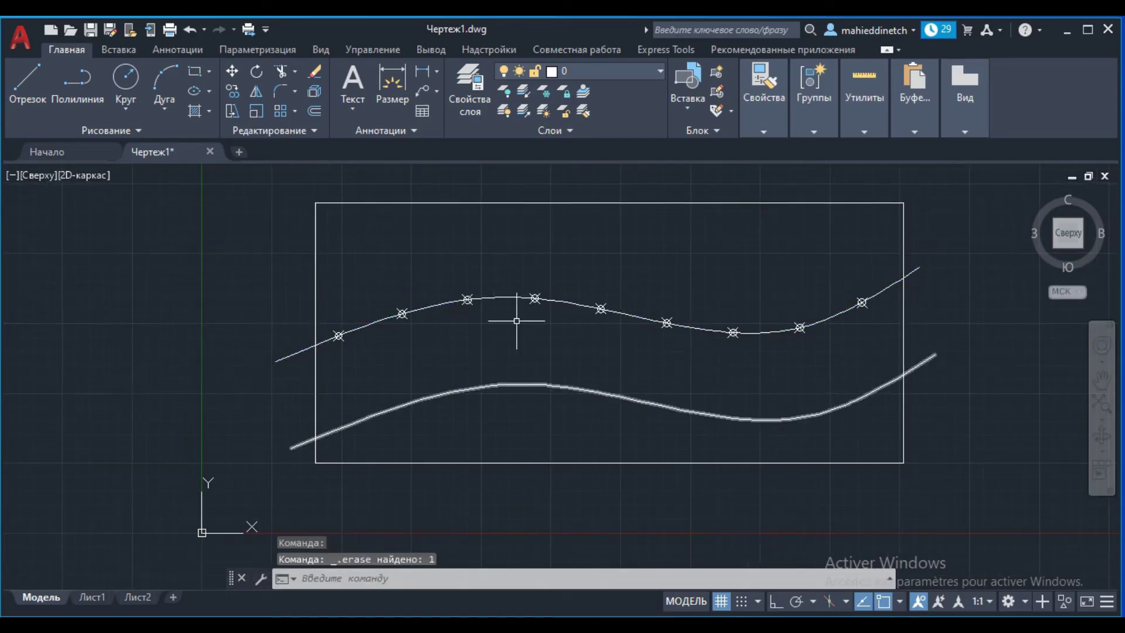
key("Delete")
left_click(166, 133)
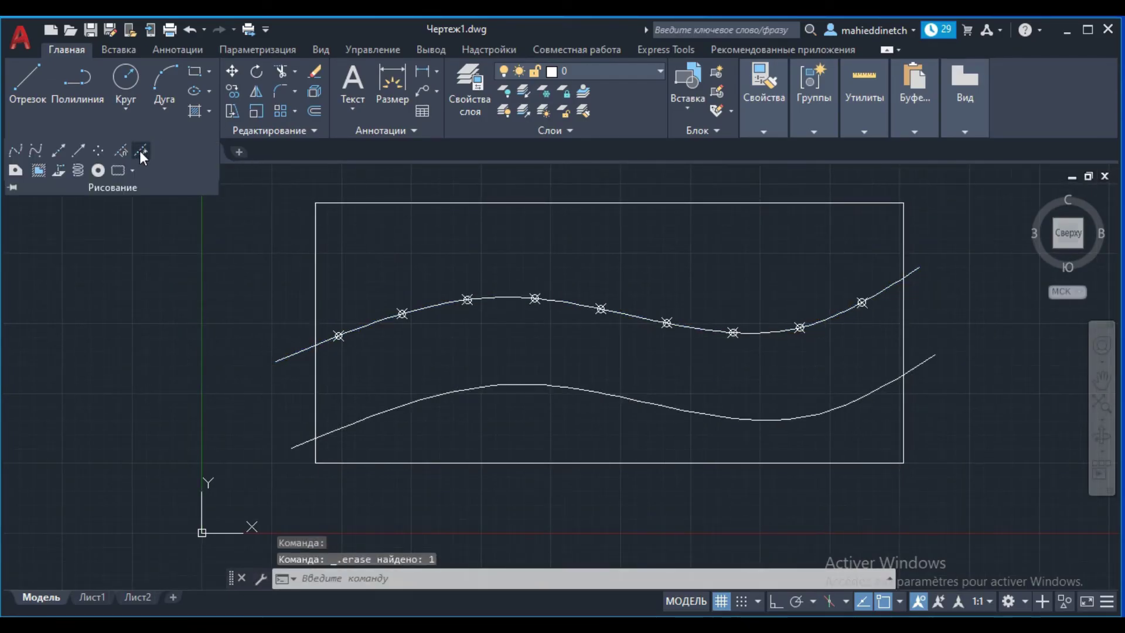
left_click(139, 150)
left_click(296, 446)
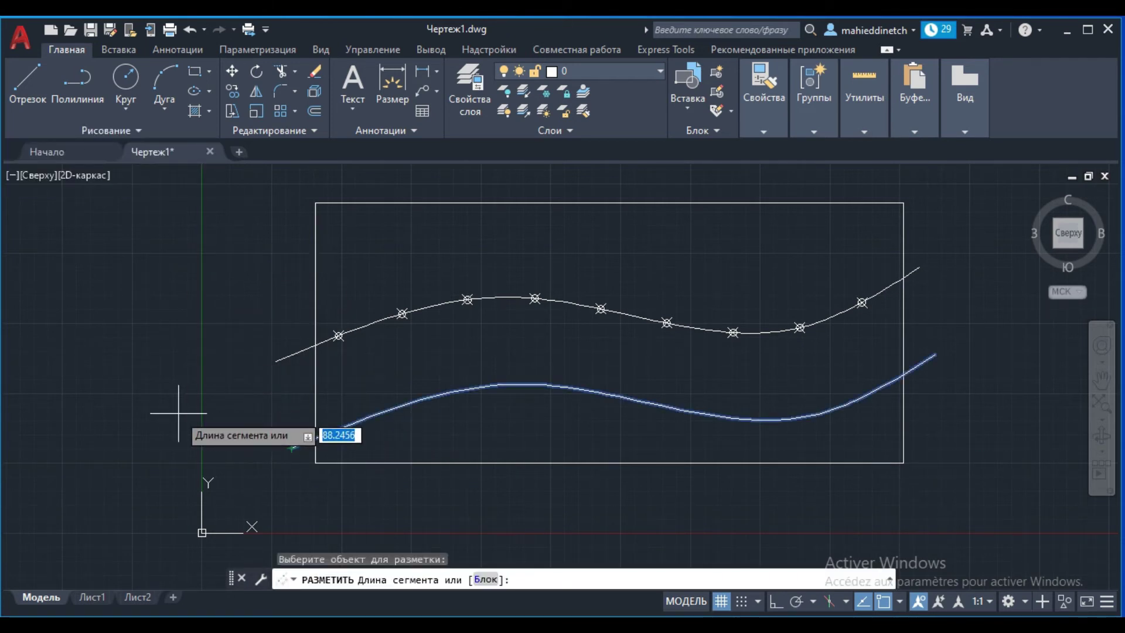
type("10")
key("Return")
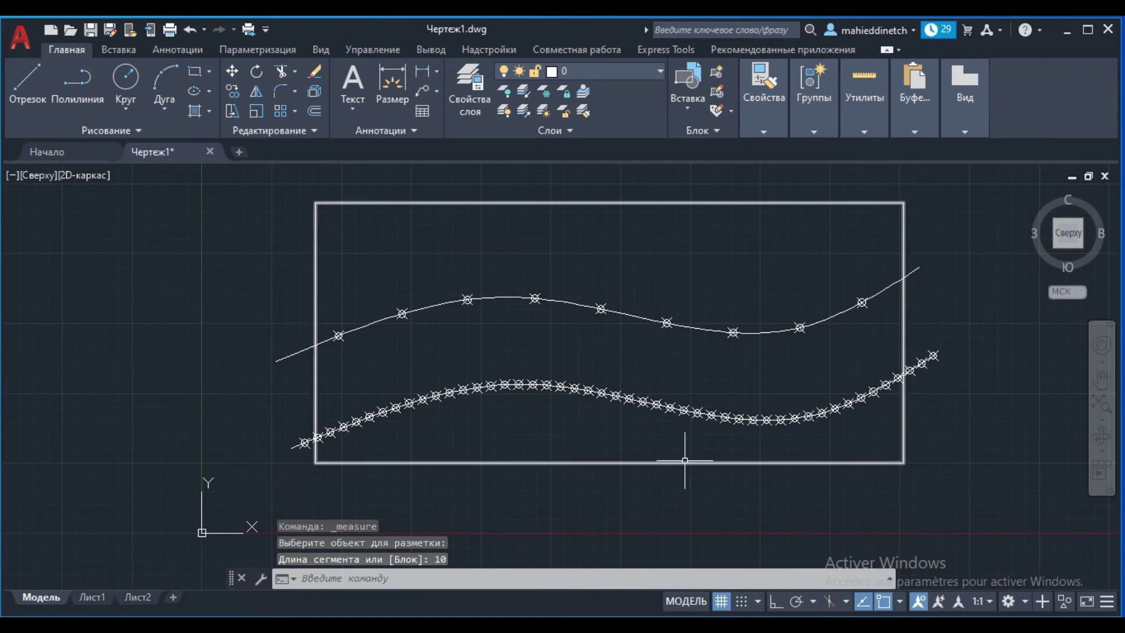
scroll(413, 416, "up", 5)
scroll(854, 414, "down", 5)
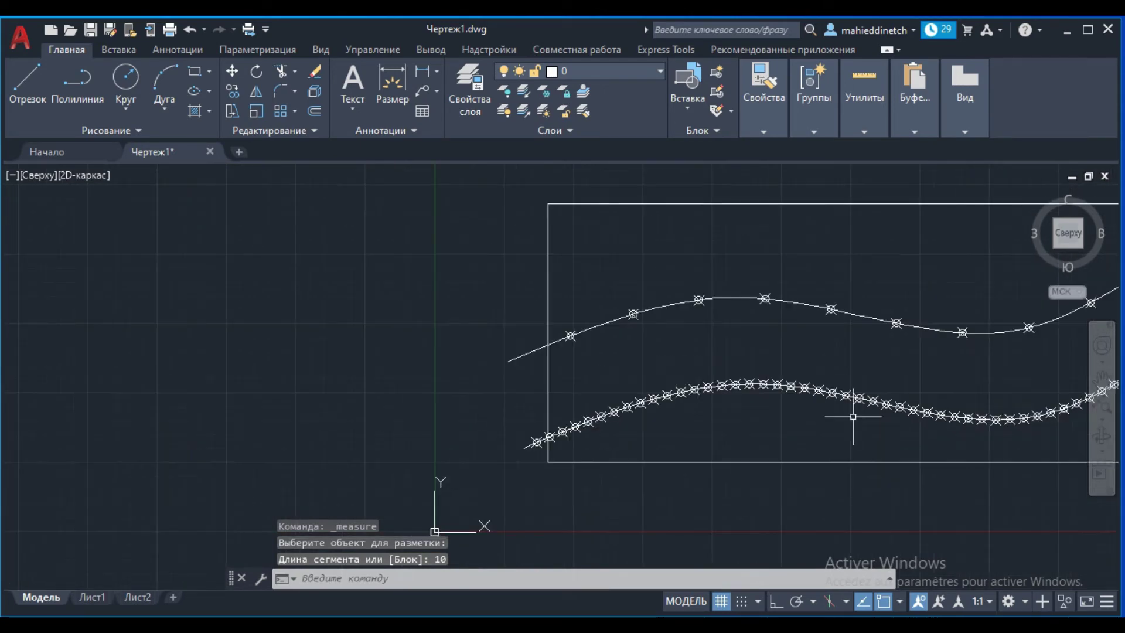
scroll(743, 419, "down", 1)
middle_click_drag(743, 419, 658, 409)
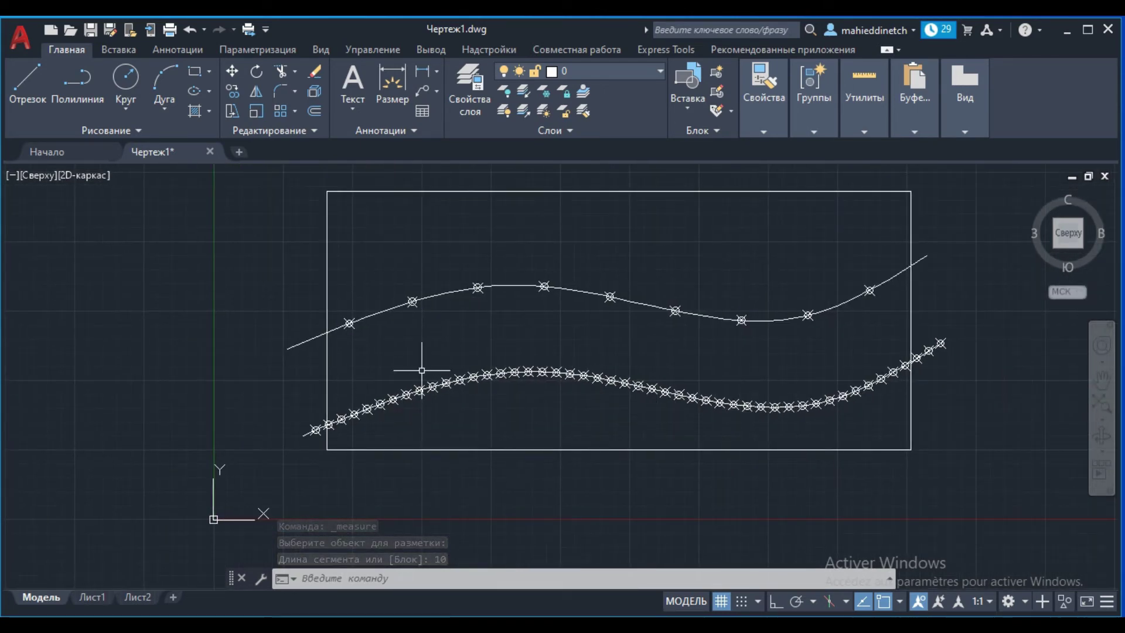
Erase the rectangle, splines and then the leftover point markers with crossing windows
left_click(983, 185)
left_click(534, 478)
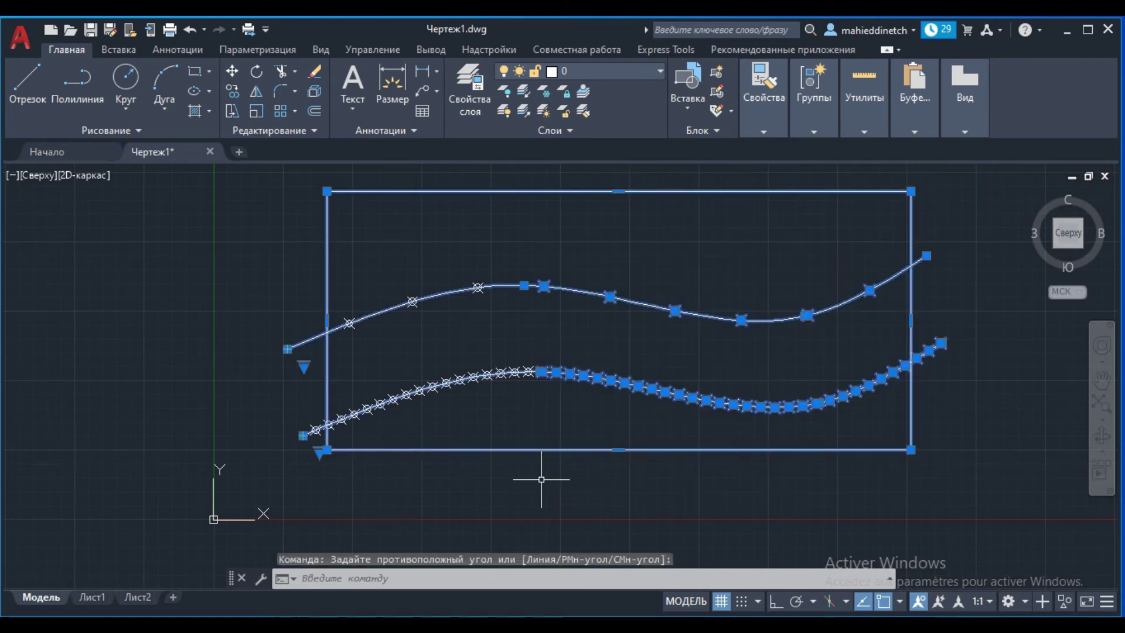
key("Delete")
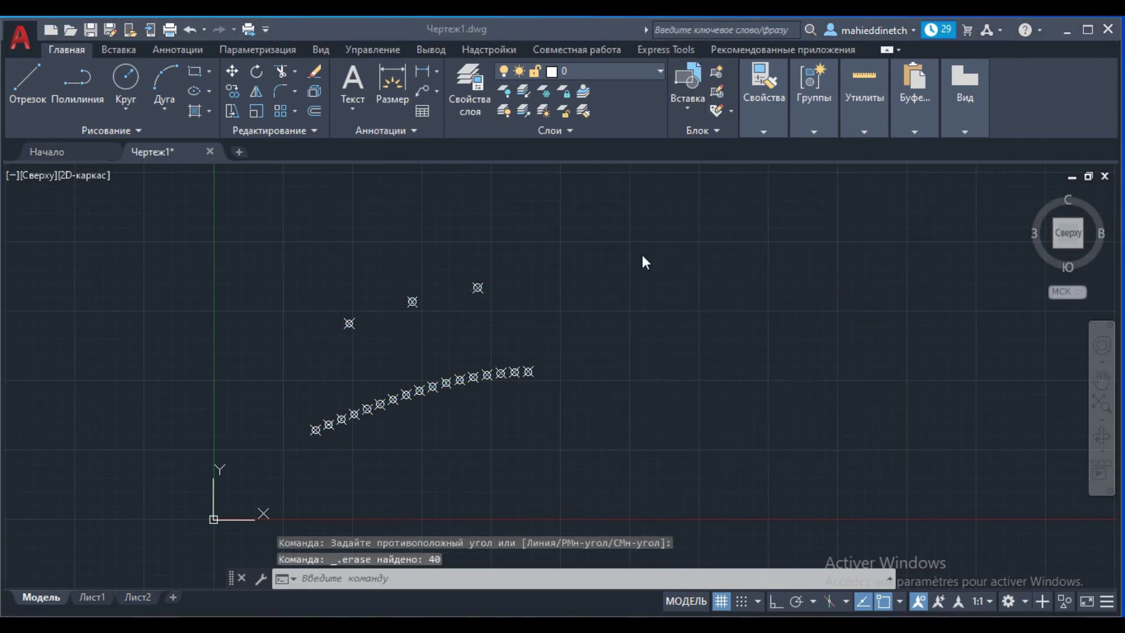
left_click(541, 231)
left_click(261, 470)
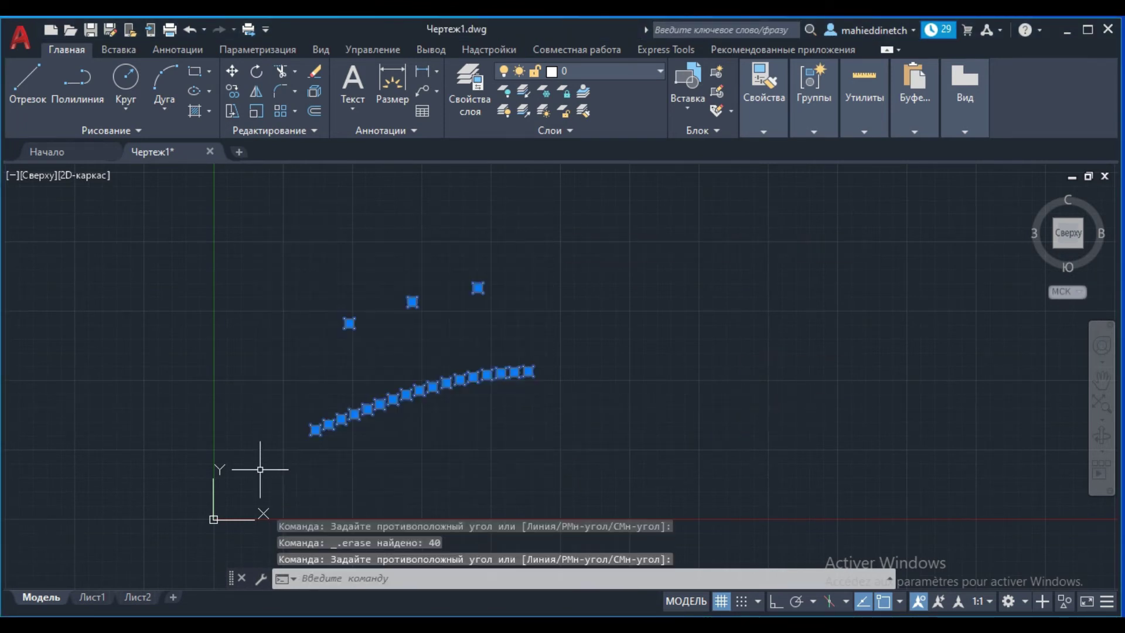
key("Delete")
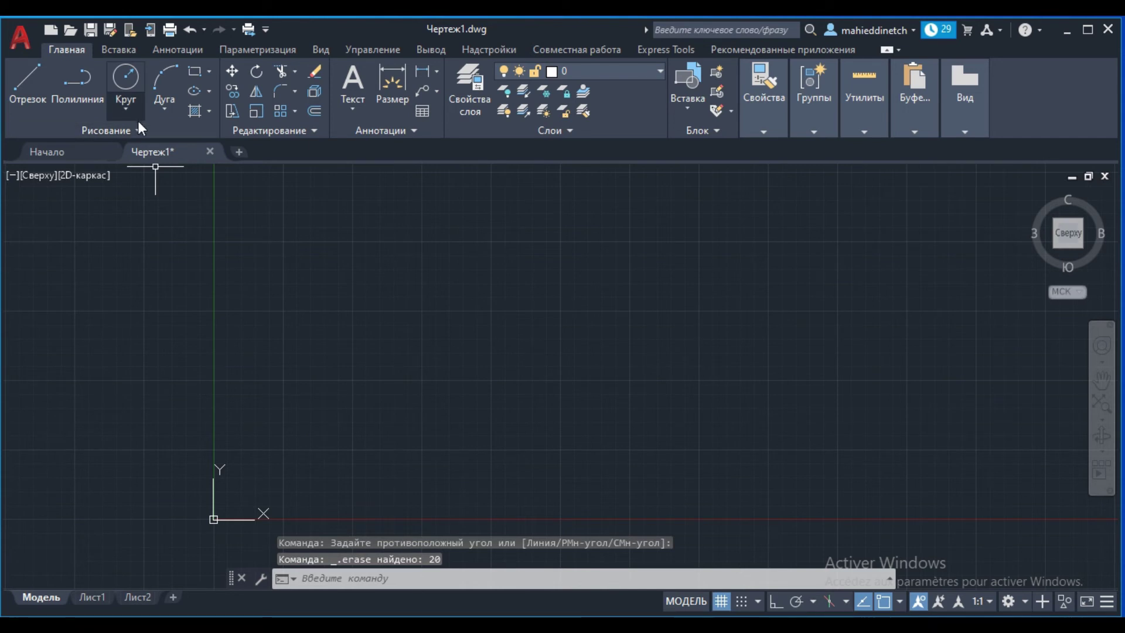
Start the Region command and cancel it
left_click(129, 135)
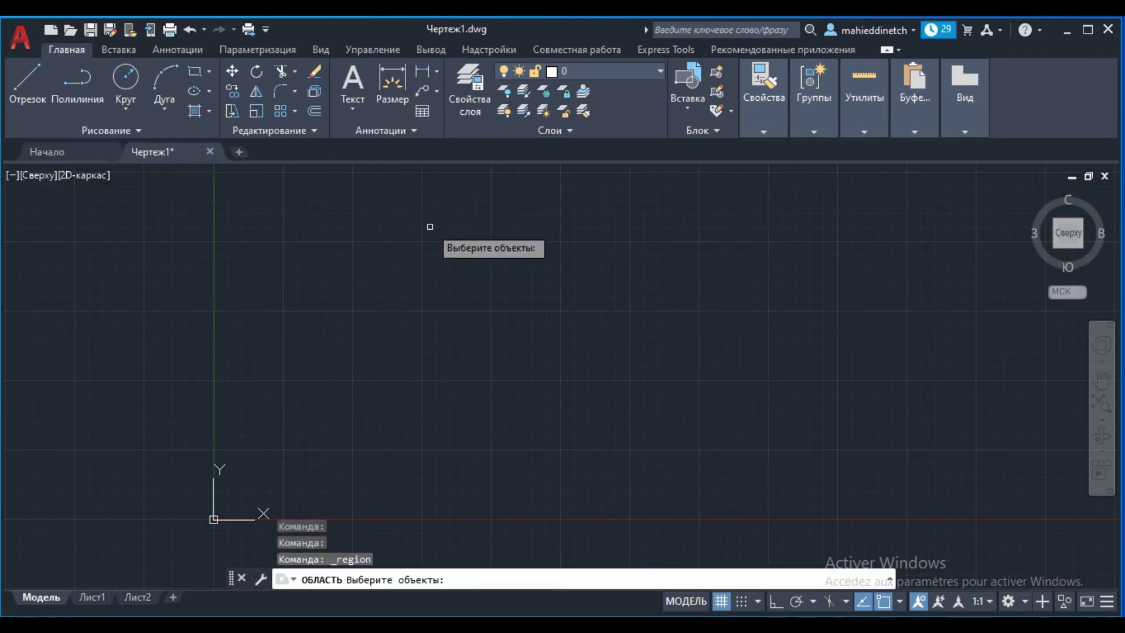
key("Escape")
left_click(44, 131)
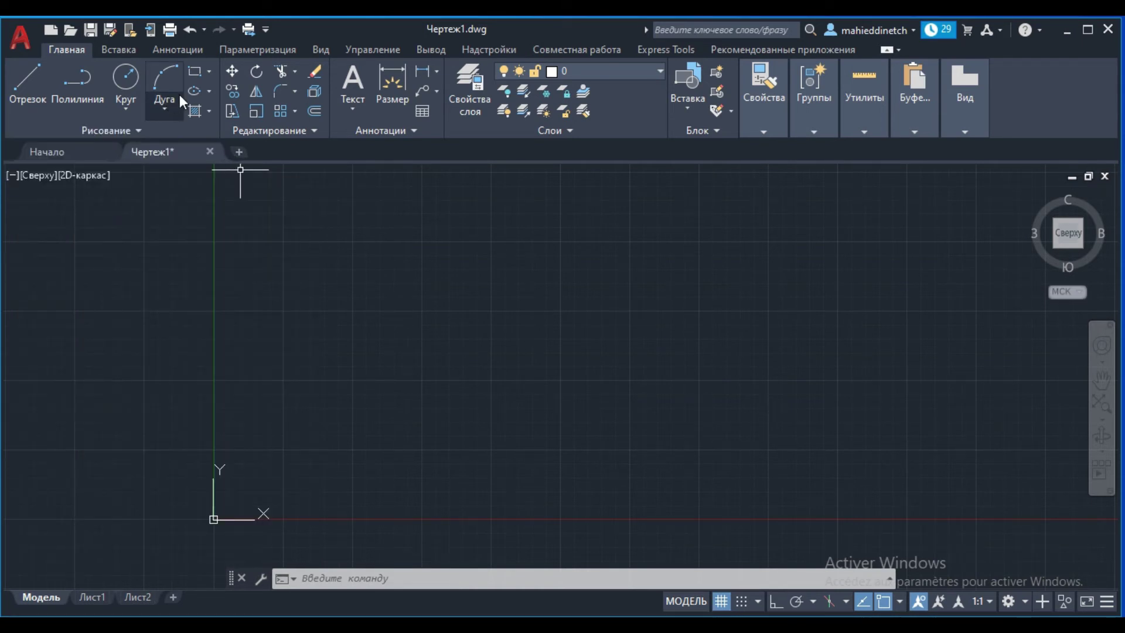
Draw a tall rectangle
left_click(194, 72)
left_click(479, 243)
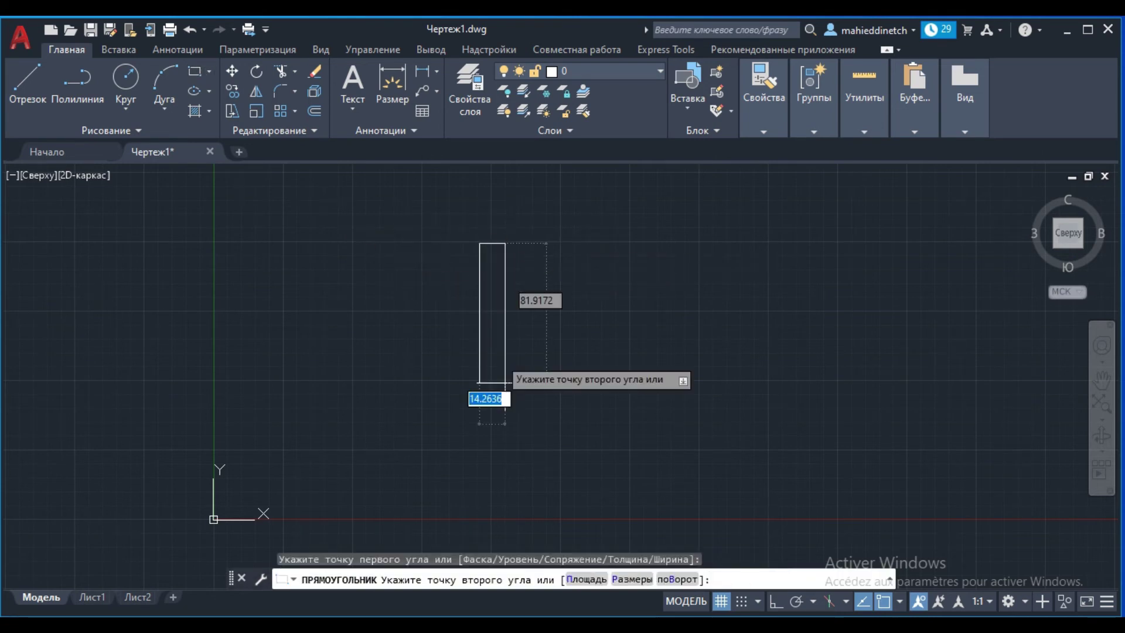
left_click(562, 420)
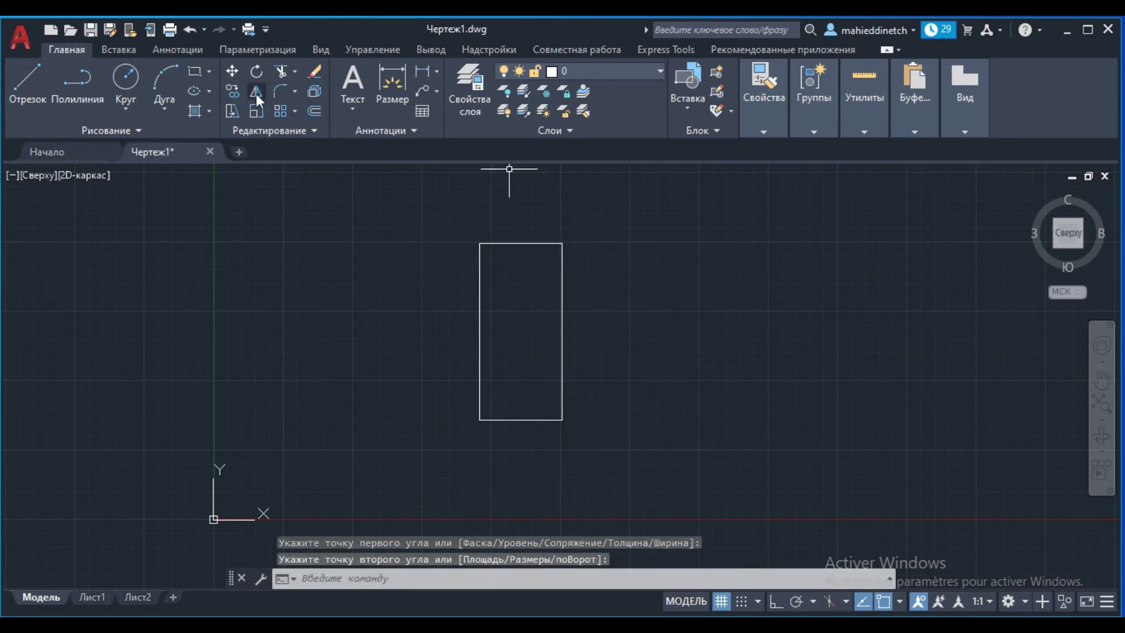
Enable Midpoint snap and draw circles centred on the top and bottom edge midpoints
left_click(133, 82)
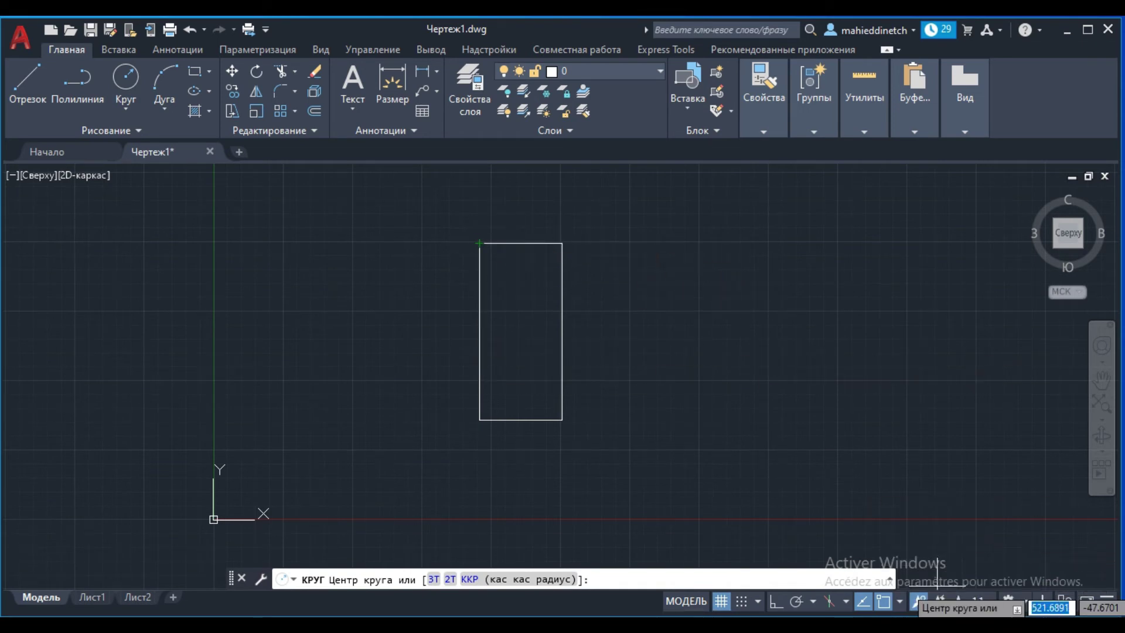
left_click(901, 602)
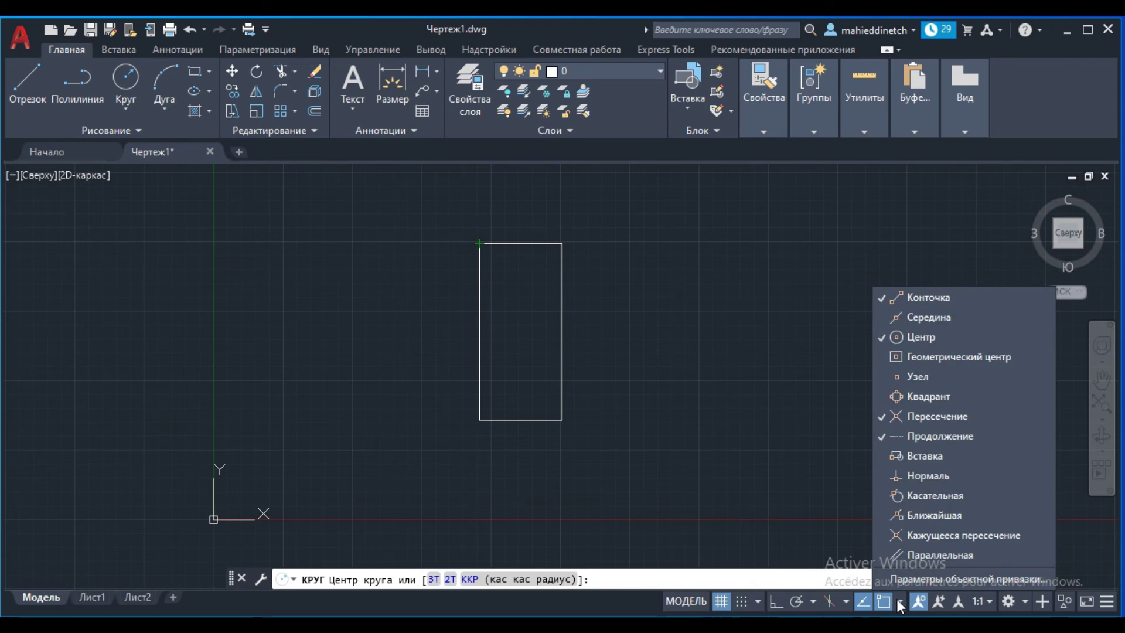
left_click(950, 316)
left_click(555, 287)
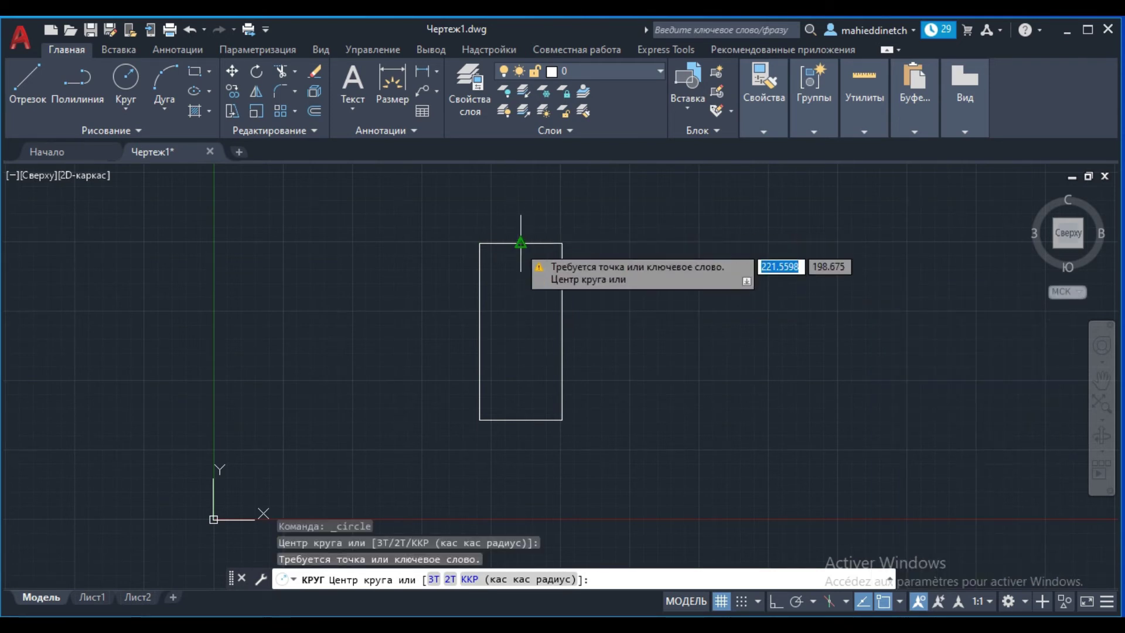
left_click(519, 243)
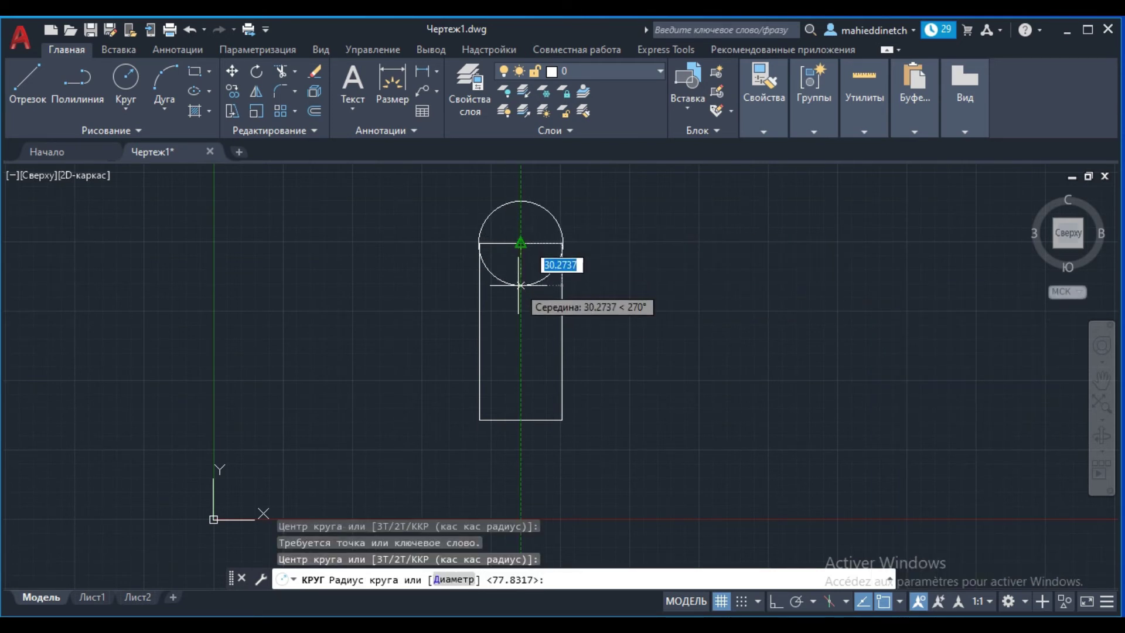
left_click(519, 286)
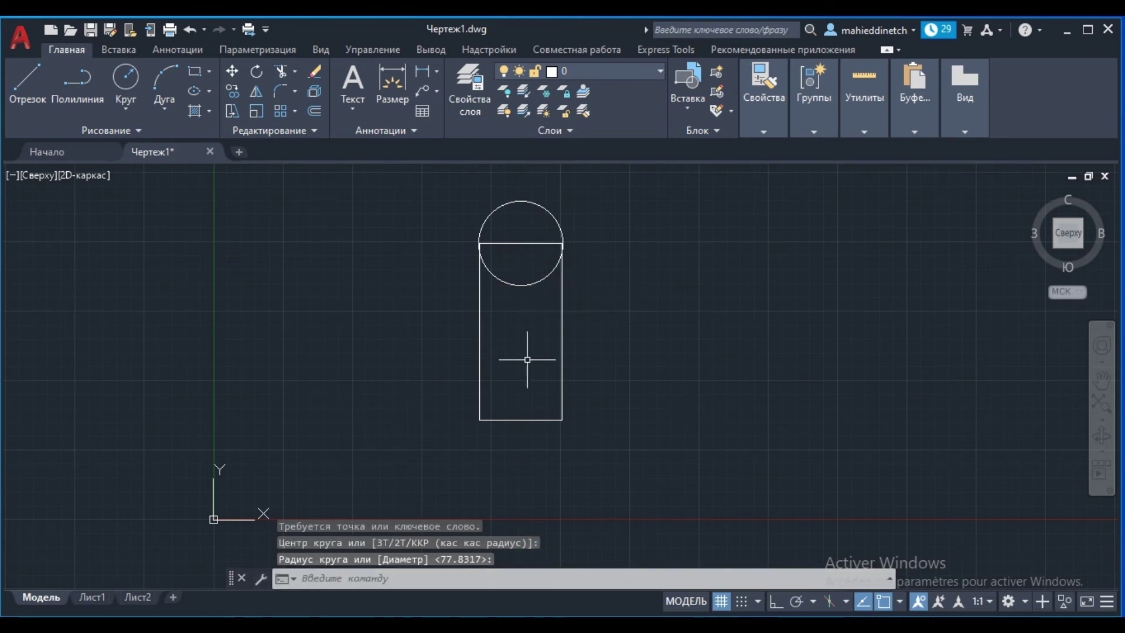
key("Return")
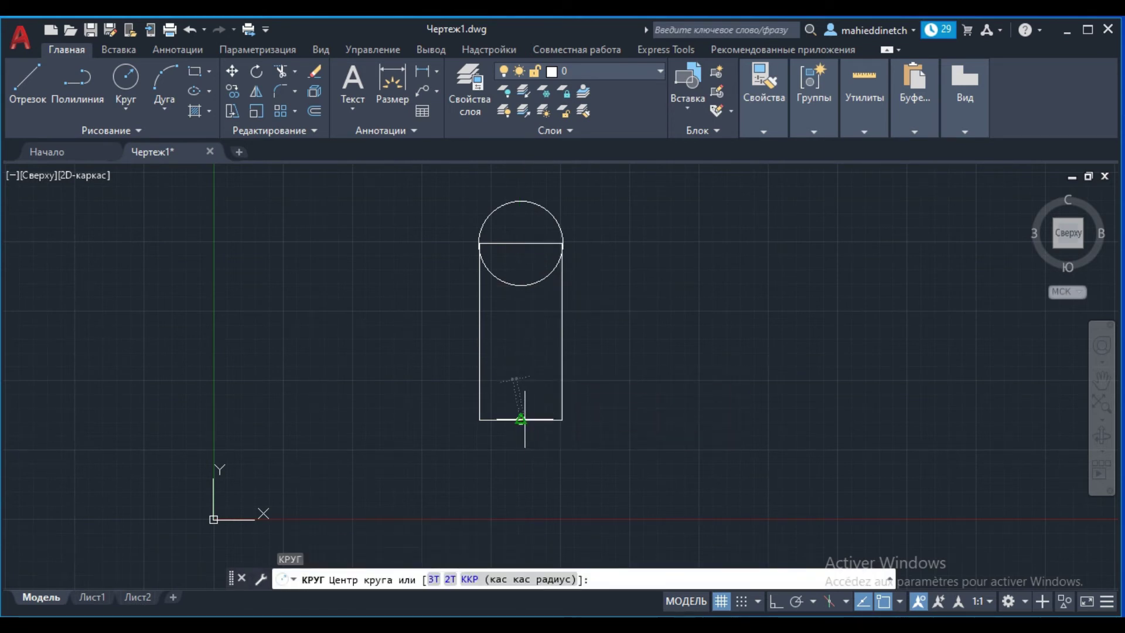
left_click(520, 420)
left_click(525, 461)
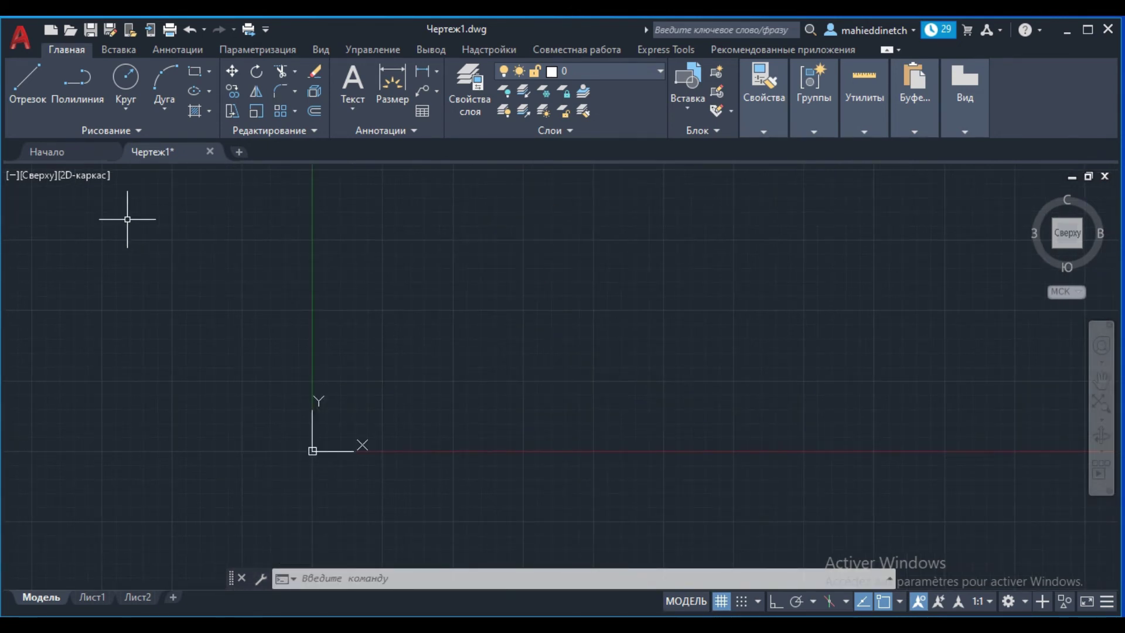
Draw a new tall rectangle
left_click(93, 133)
left_click(195, 71)
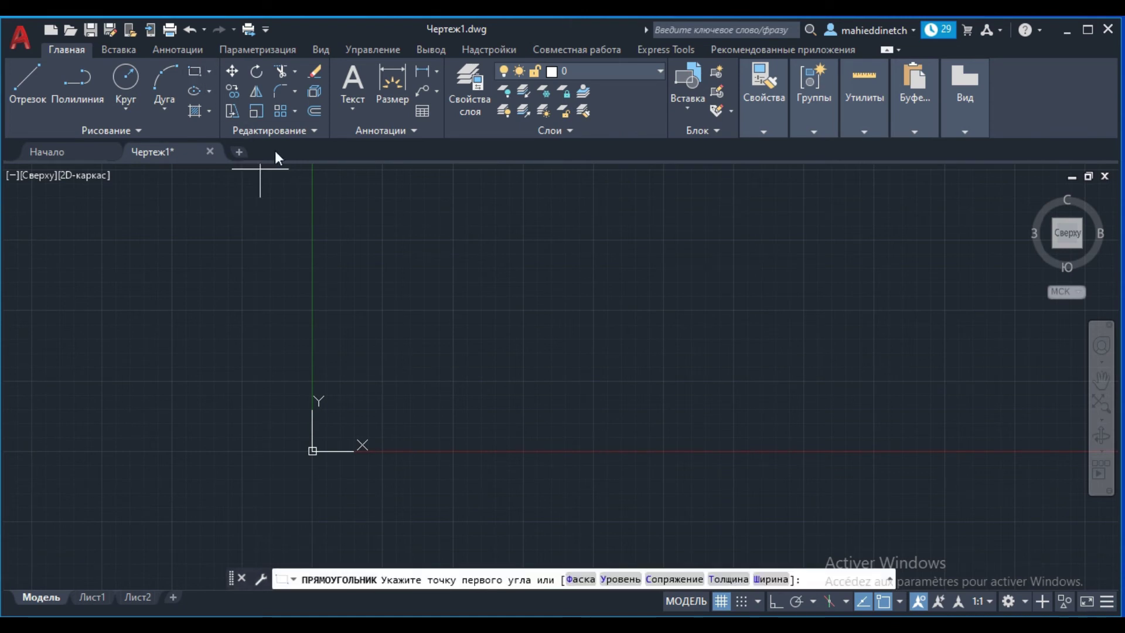
left_click(445, 240)
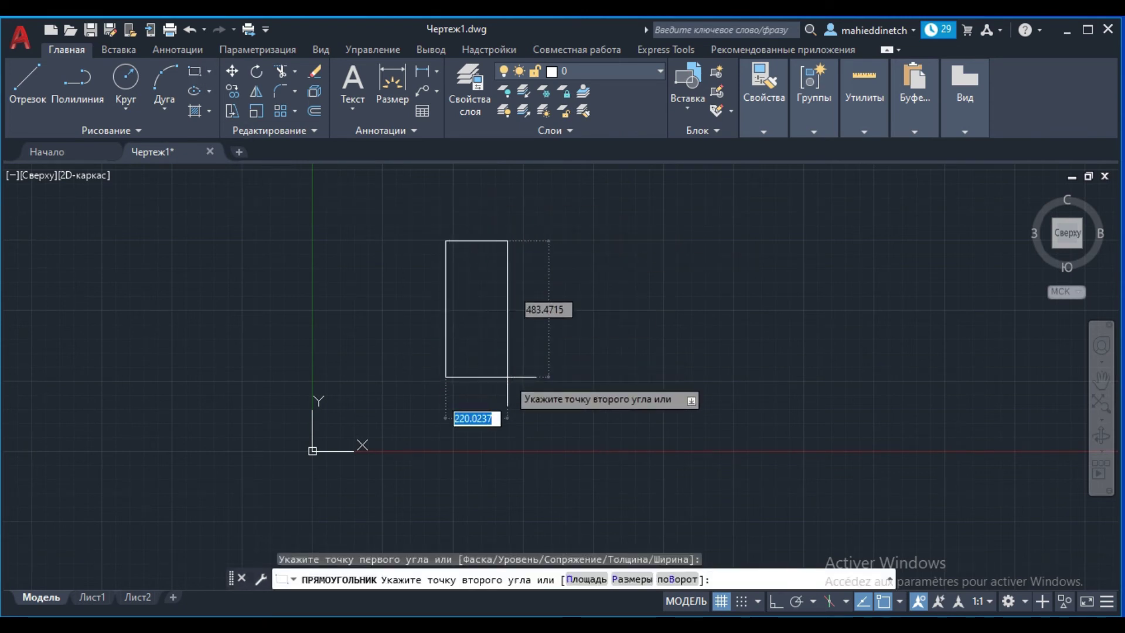
left_click(514, 381)
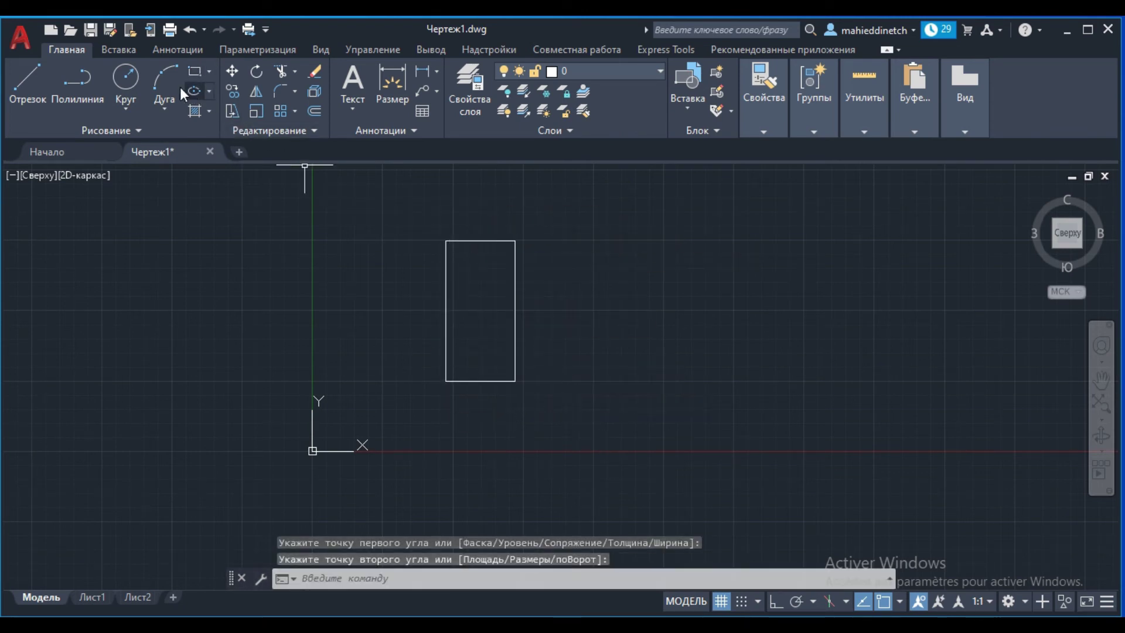
Draw two circles centred on the rectangle's top and bottom edge midpoints
left_click(111, 81)
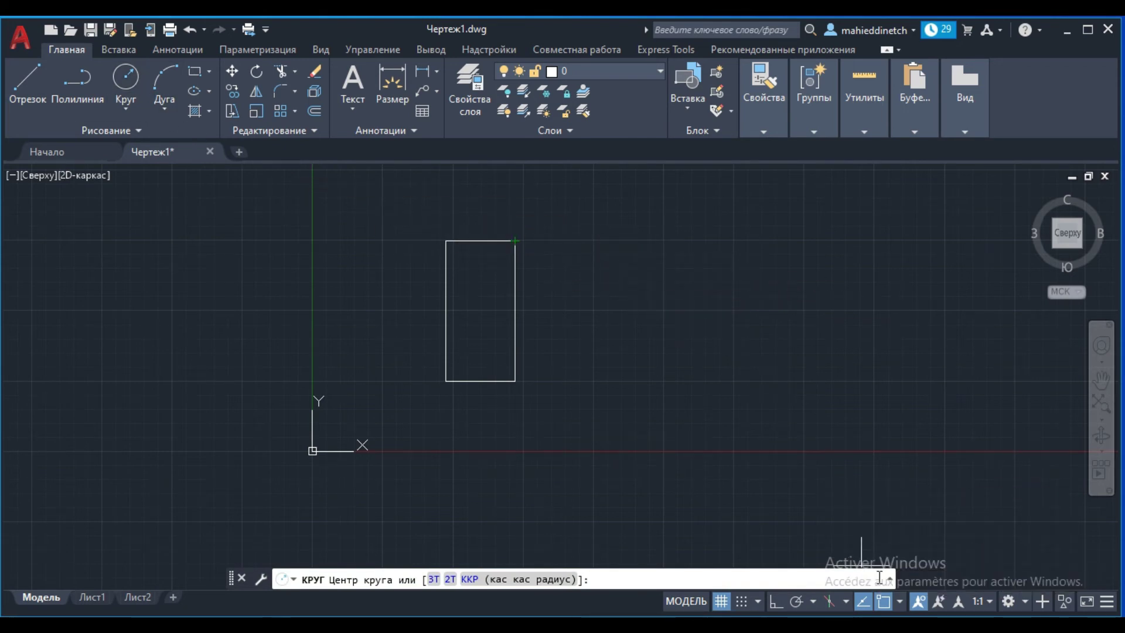
left_click(900, 601)
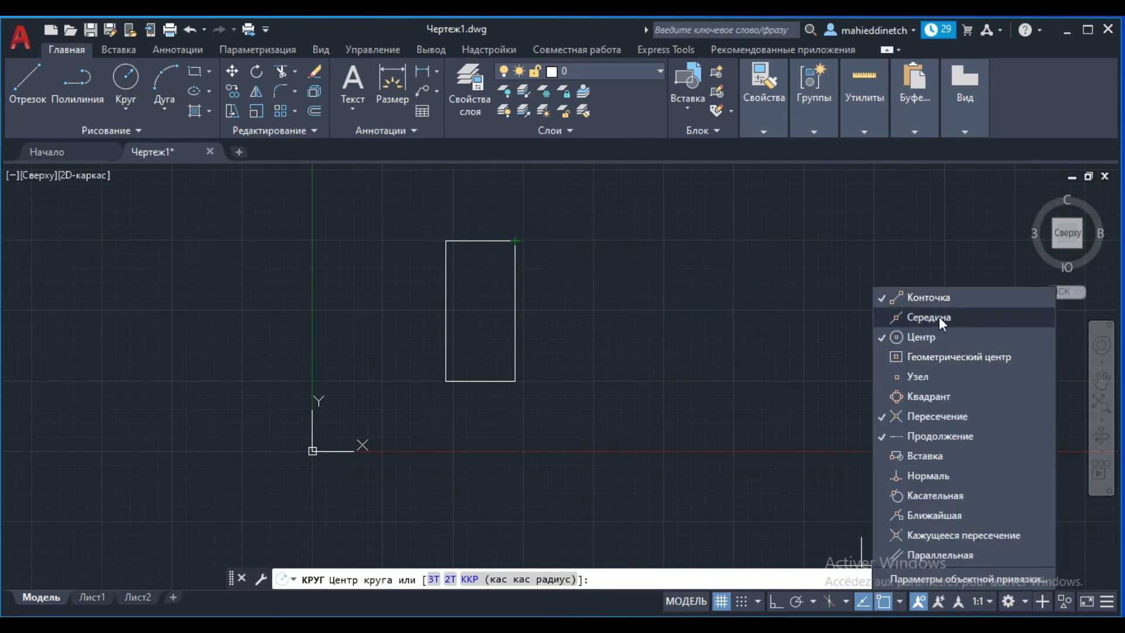
left_click(496, 262)
left_click(481, 240)
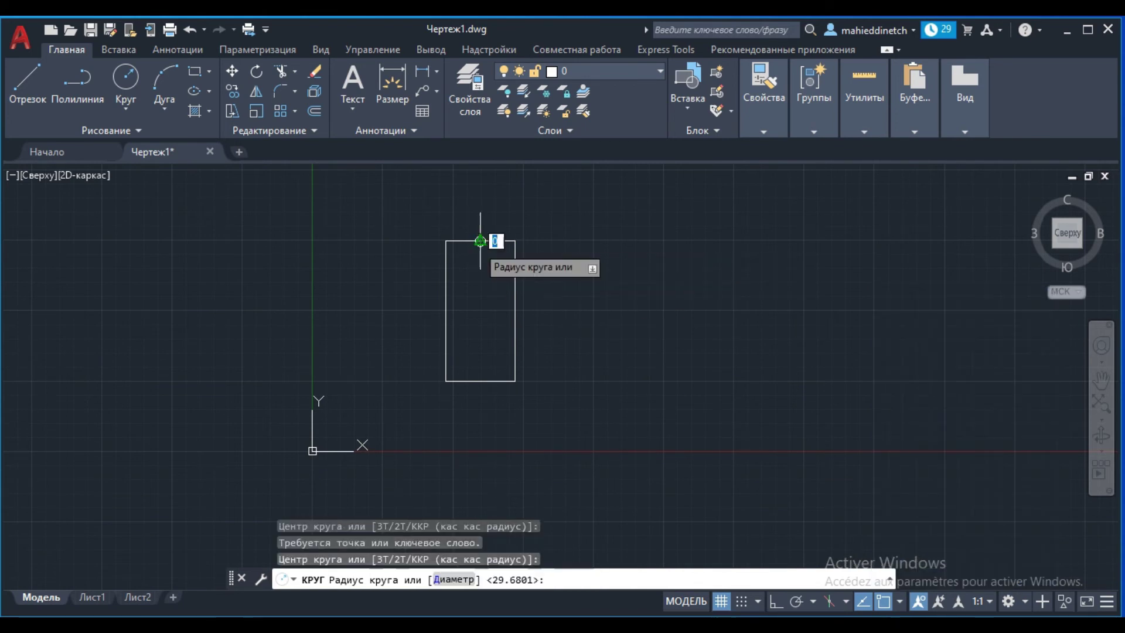
left_click(481, 275)
key("Return")
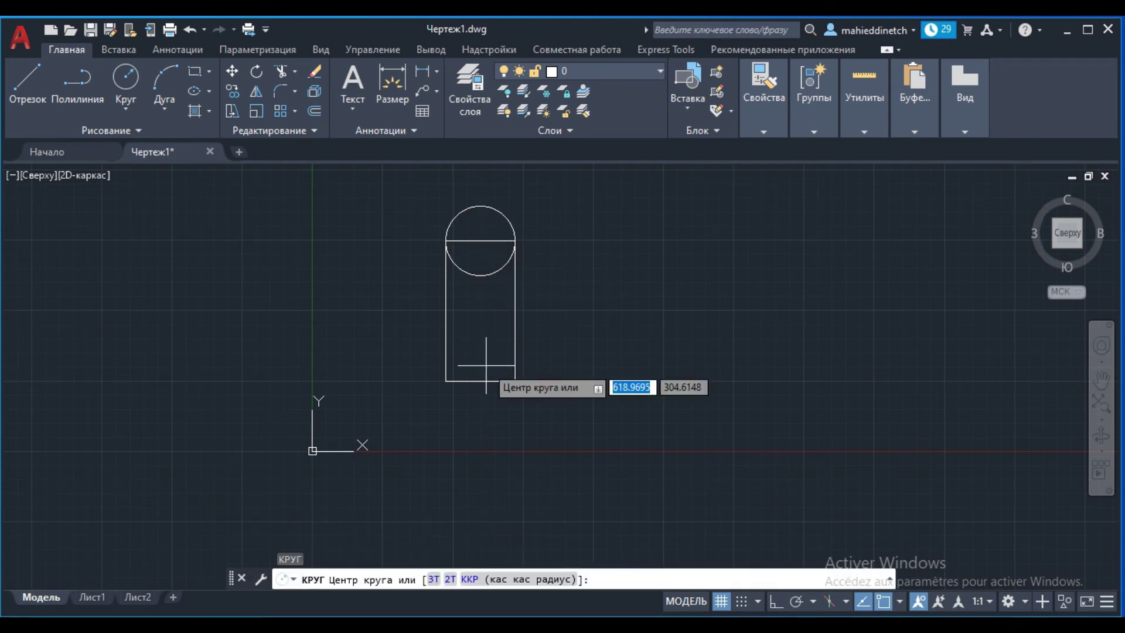
left_click(481, 381)
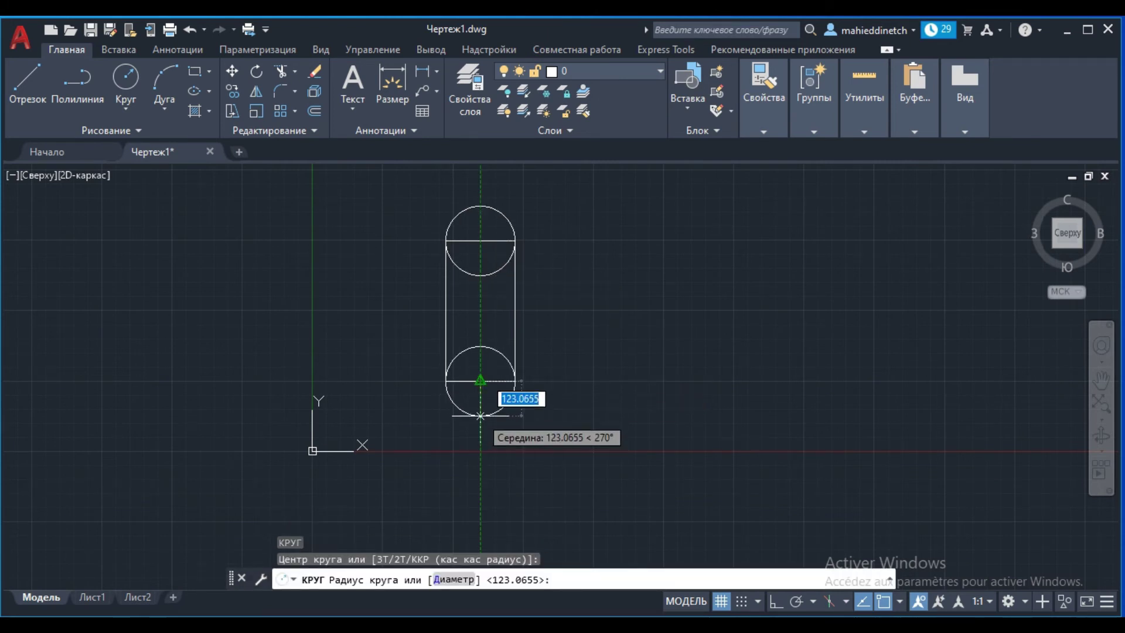
left_click(480, 415)
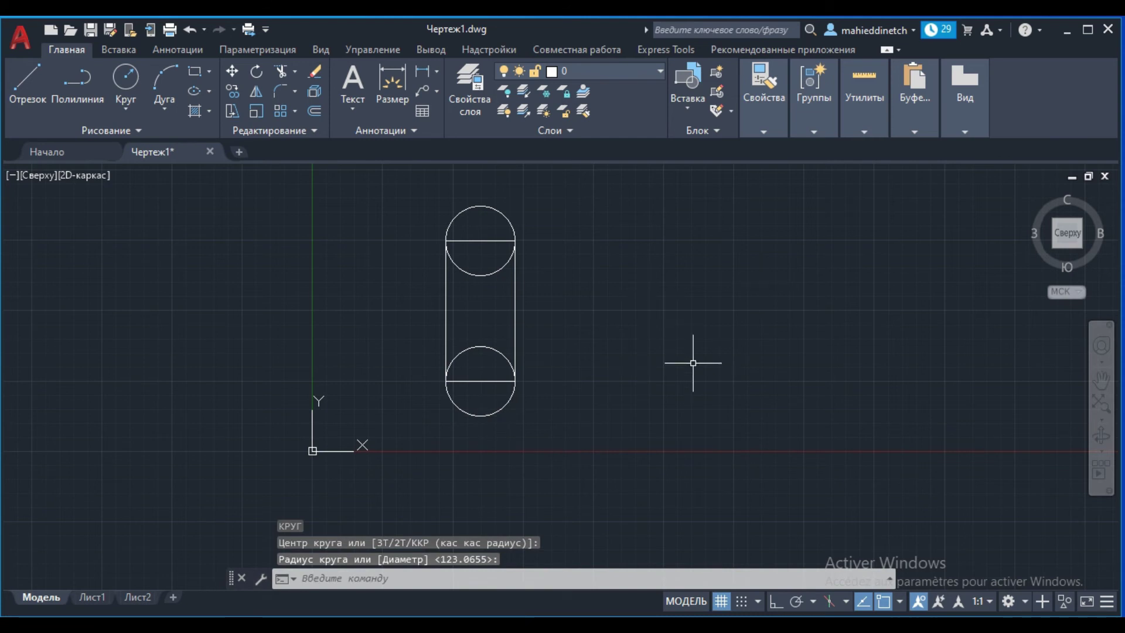
key("Escape")
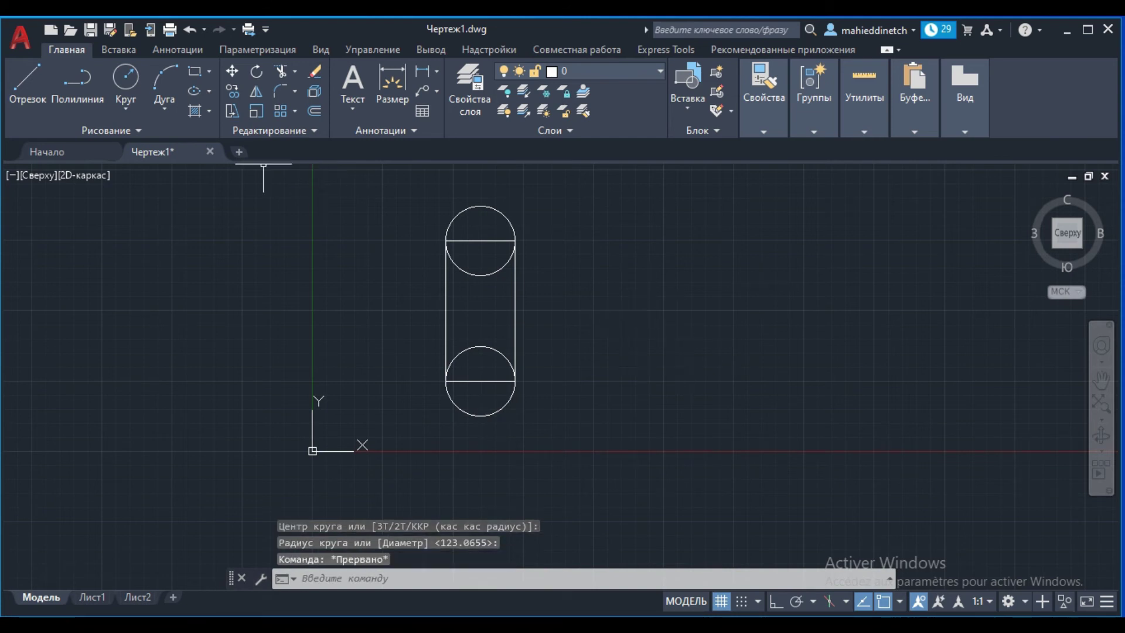
Run Region on the crossing-selected rectangle and two circles, creating 3 regions
left_click(99, 136)
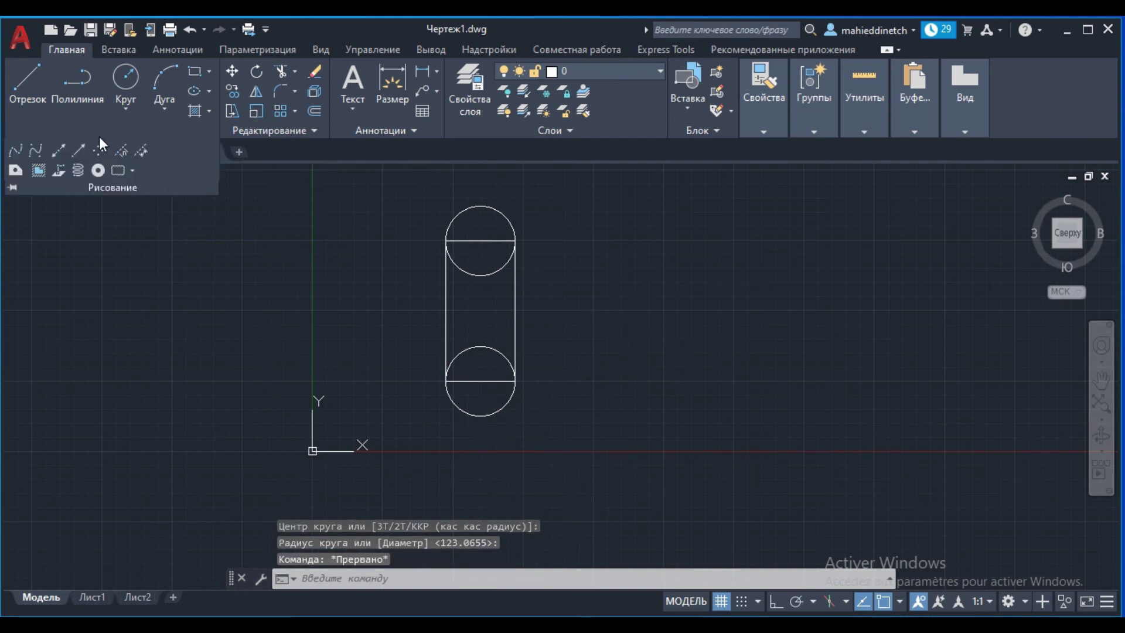
left_click(14, 170)
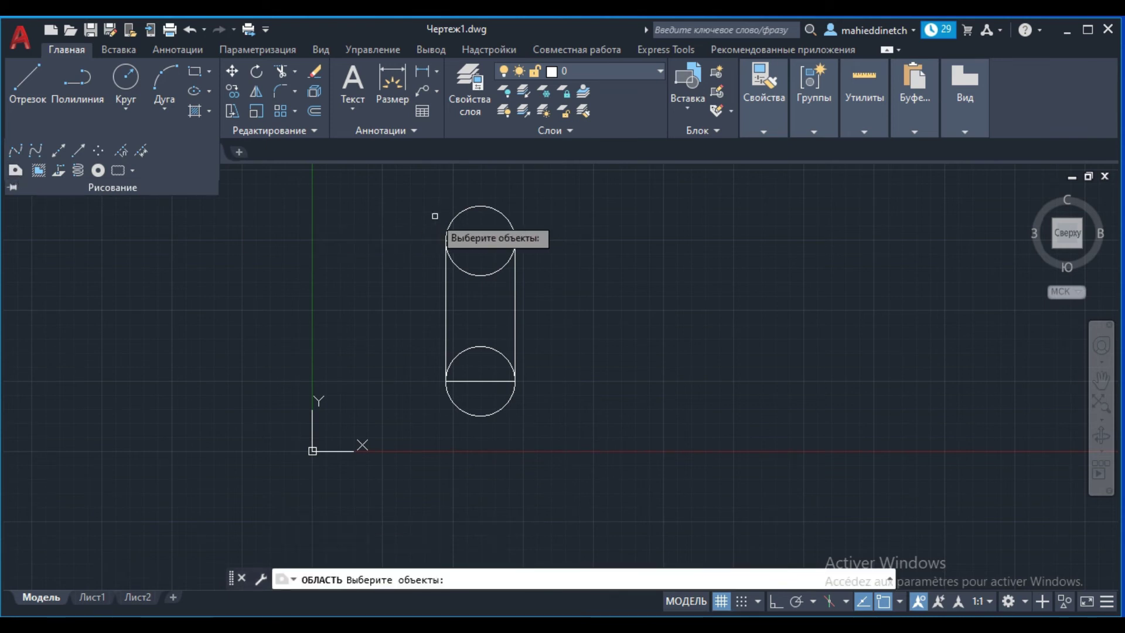
left_click(609, 186)
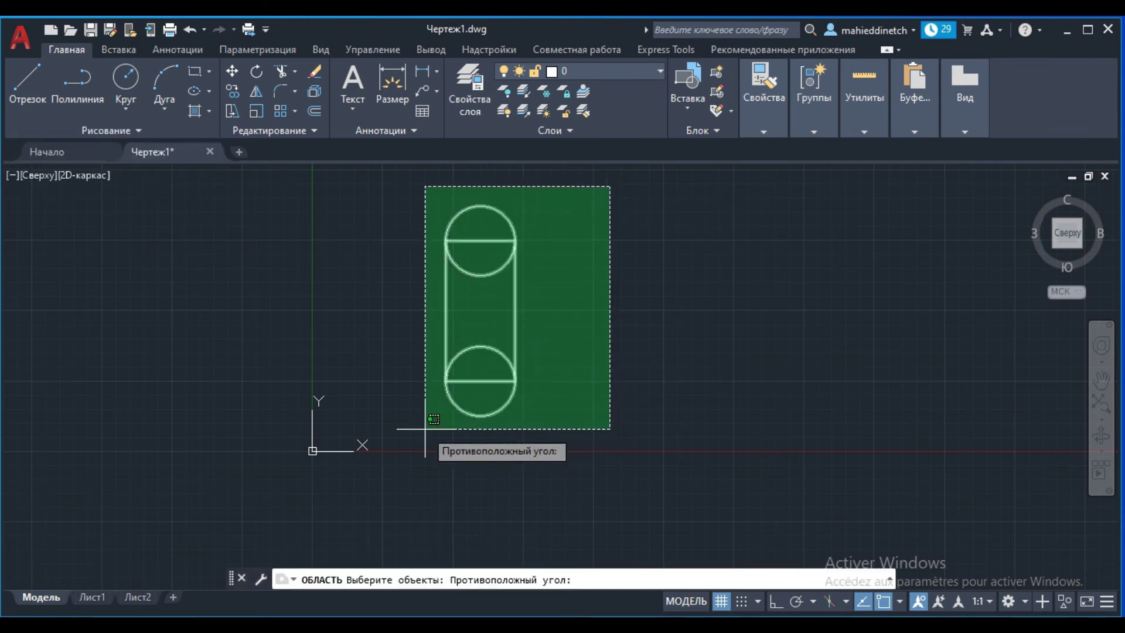
left_click(398, 437)
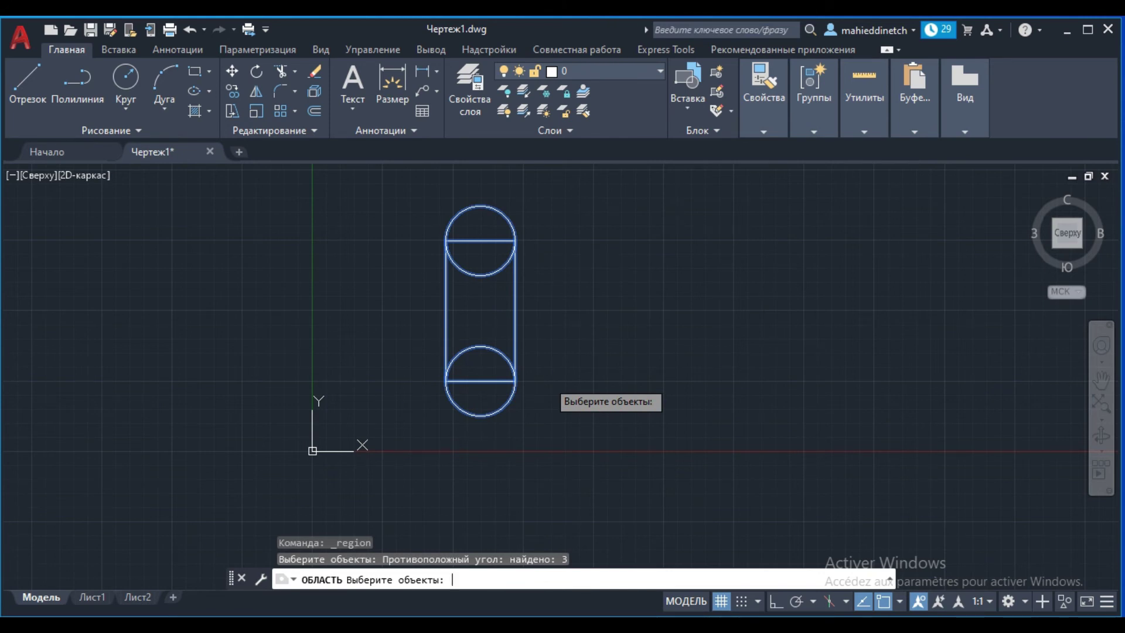
key("Return")
type("ВЫЧИТАНИЕ")
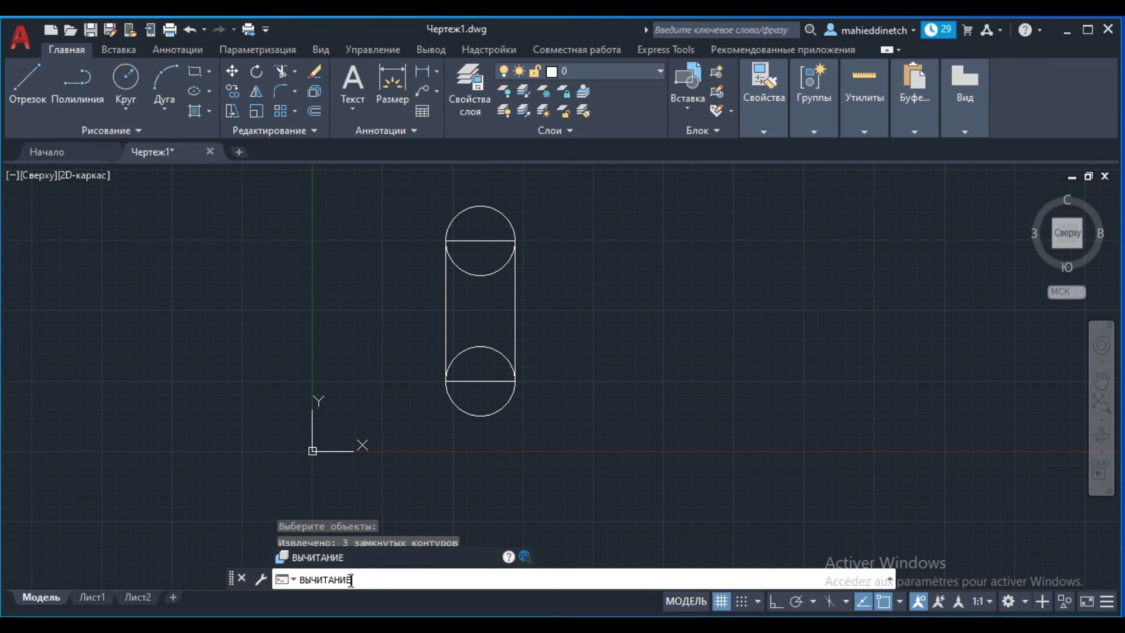
Subtract the top and bottom circles from the rectangle, then window-select the resulting shape
left_click(291, 562)
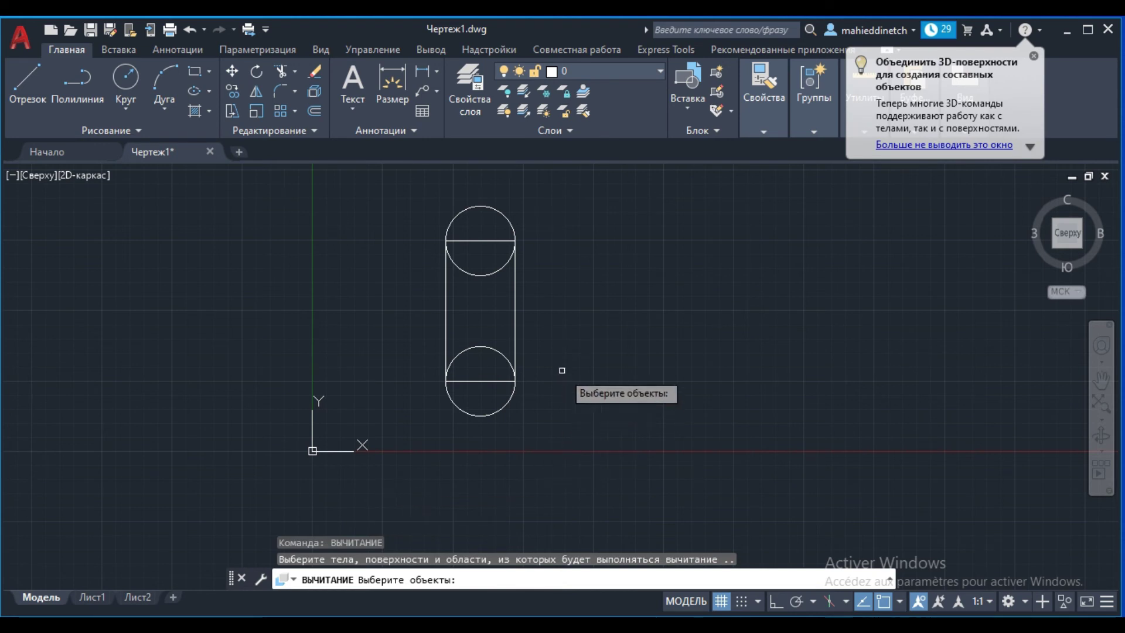
left_click(516, 302)
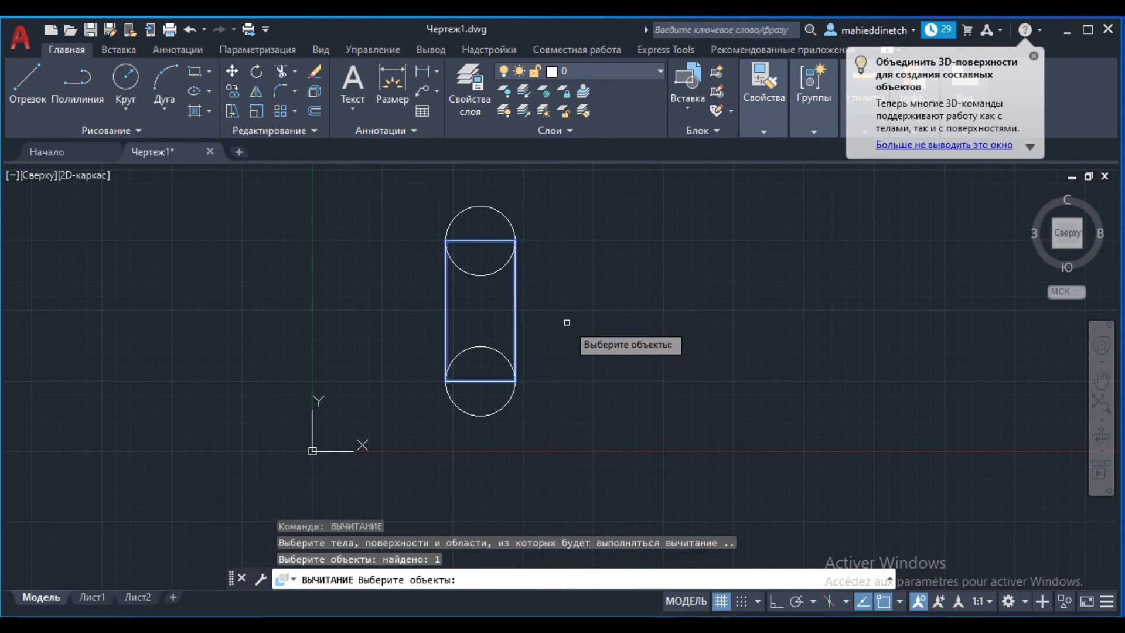
key("Return")
left_click(508, 398)
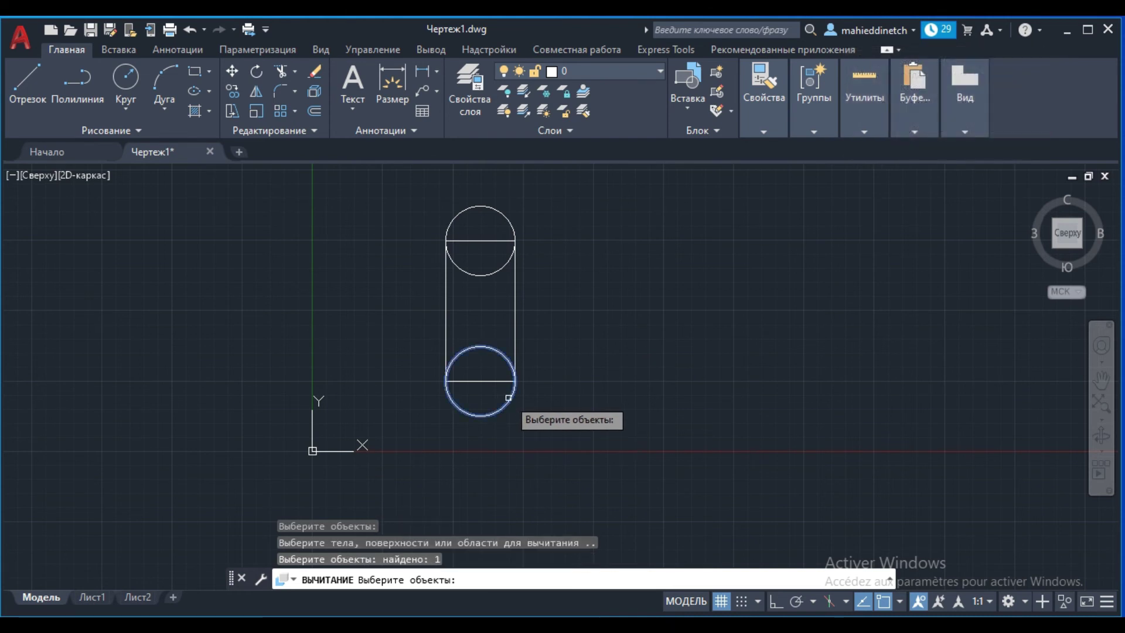
left_click(482, 275)
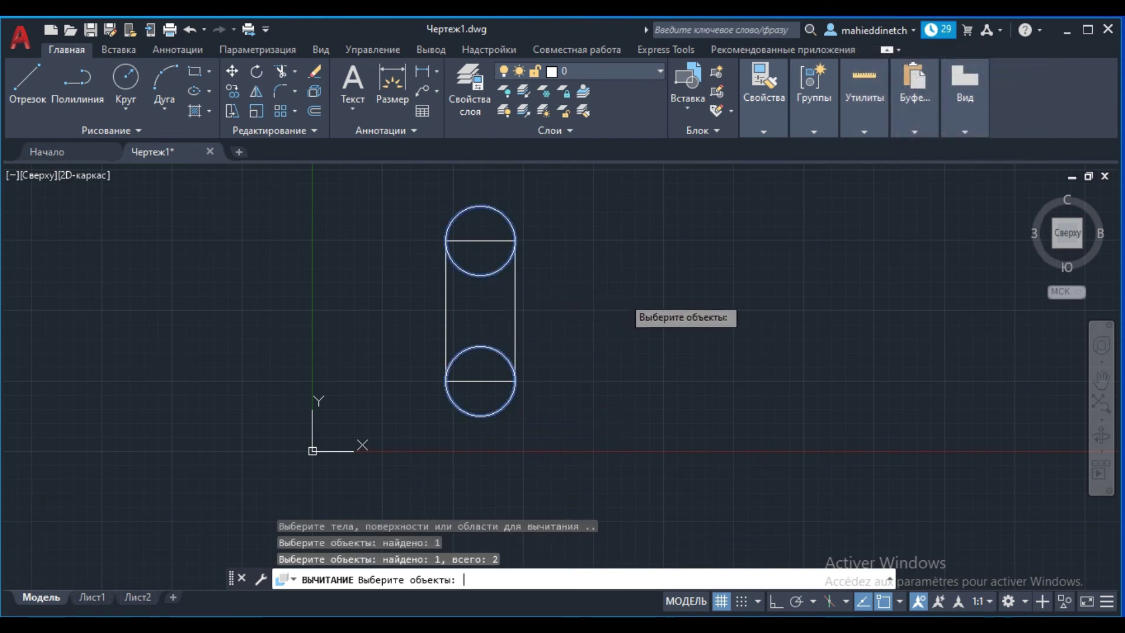
key("Return")
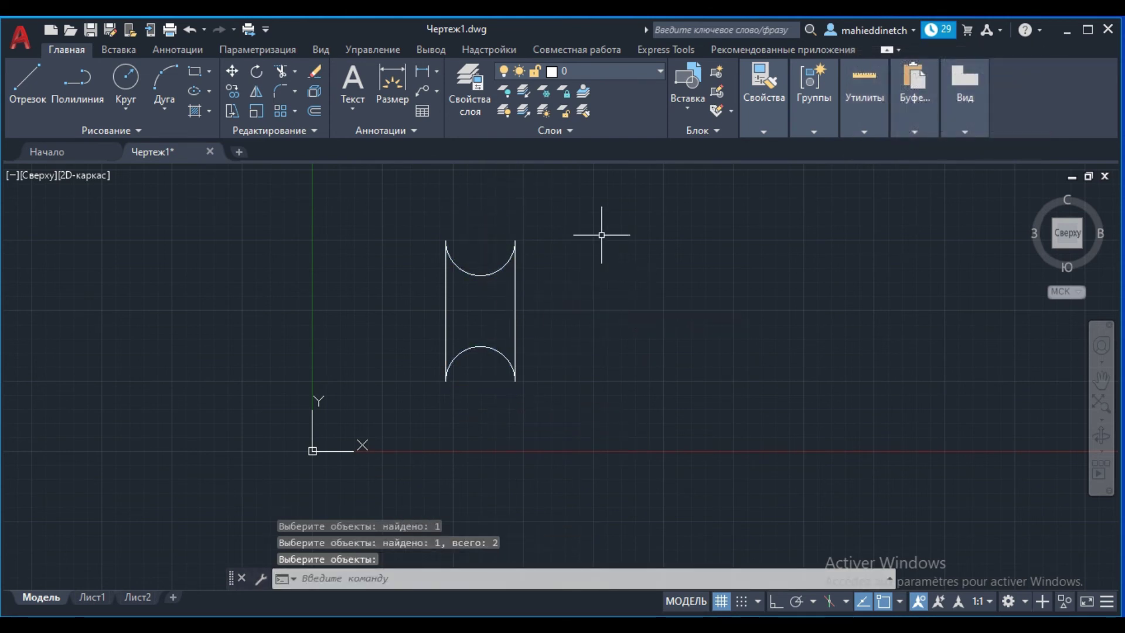
left_click(626, 205)
left_click(357, 439)
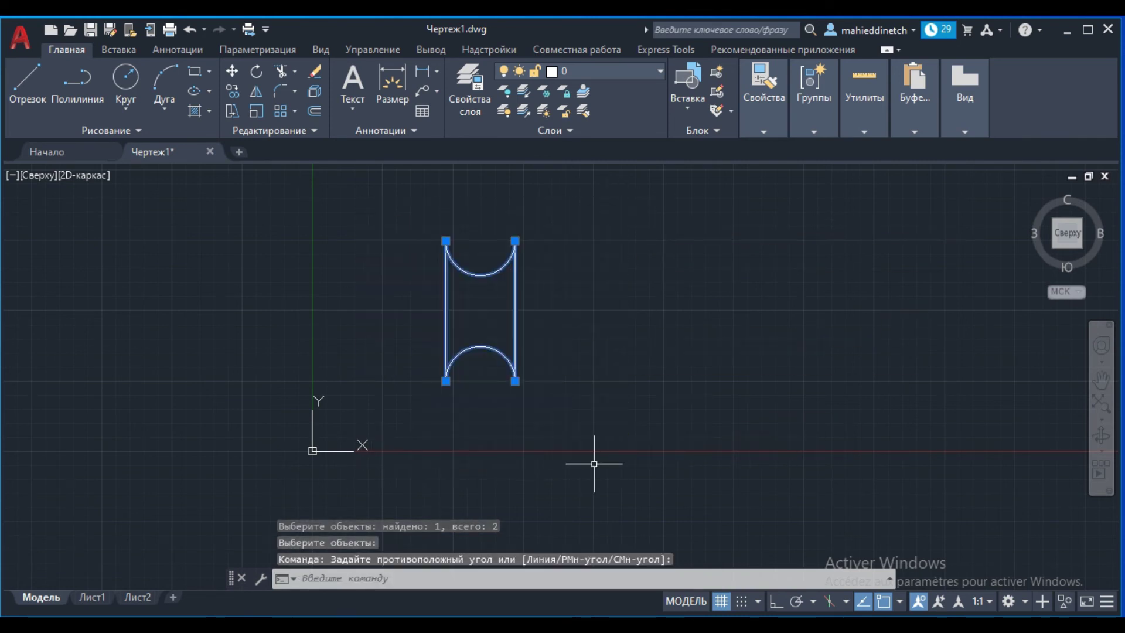
key("Delete")
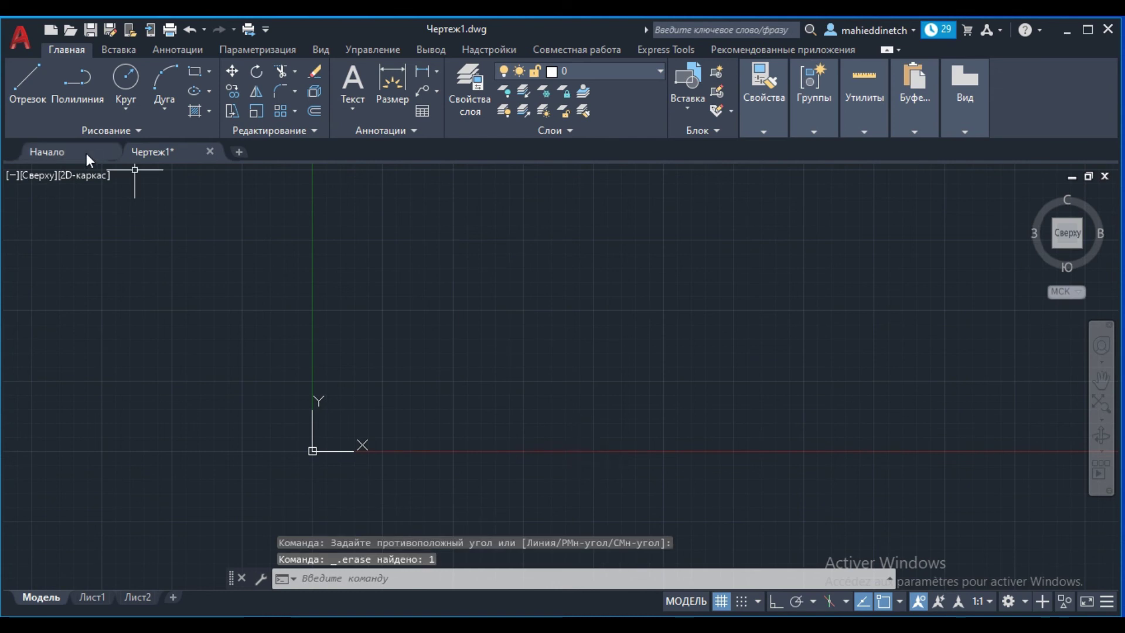
left_click(91, 133)
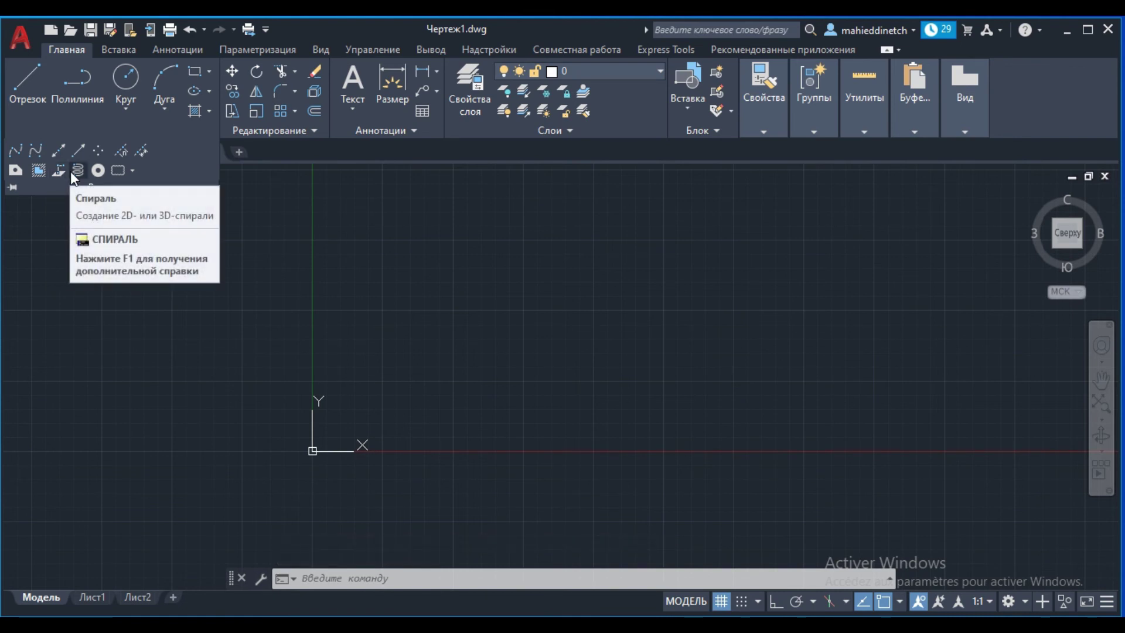
left_click(75, 171)
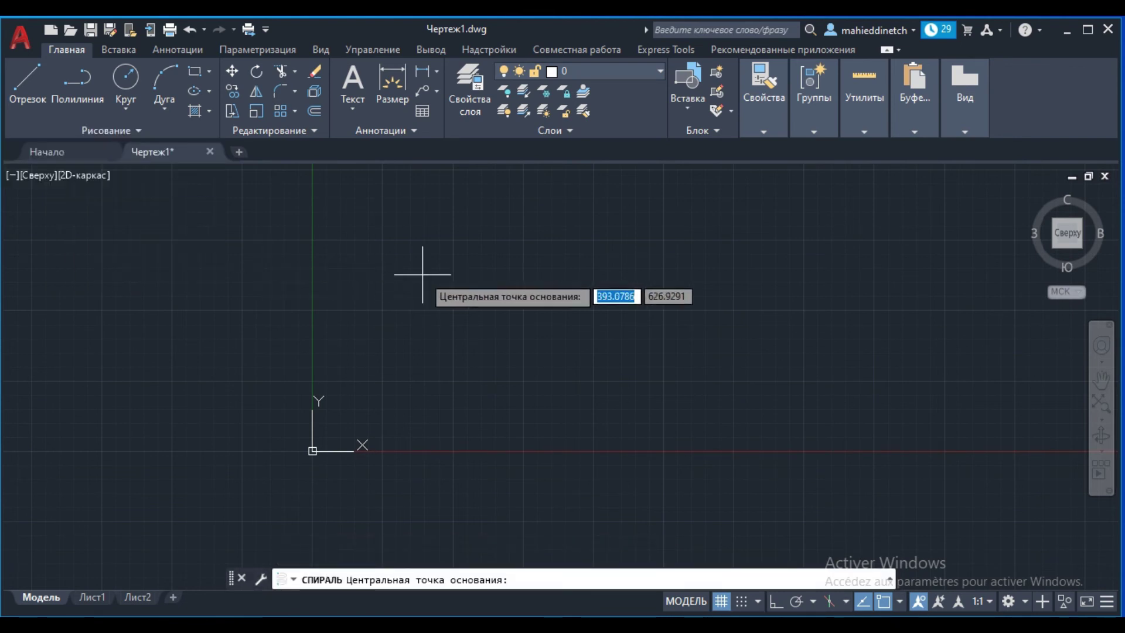
left_click(502, 303)
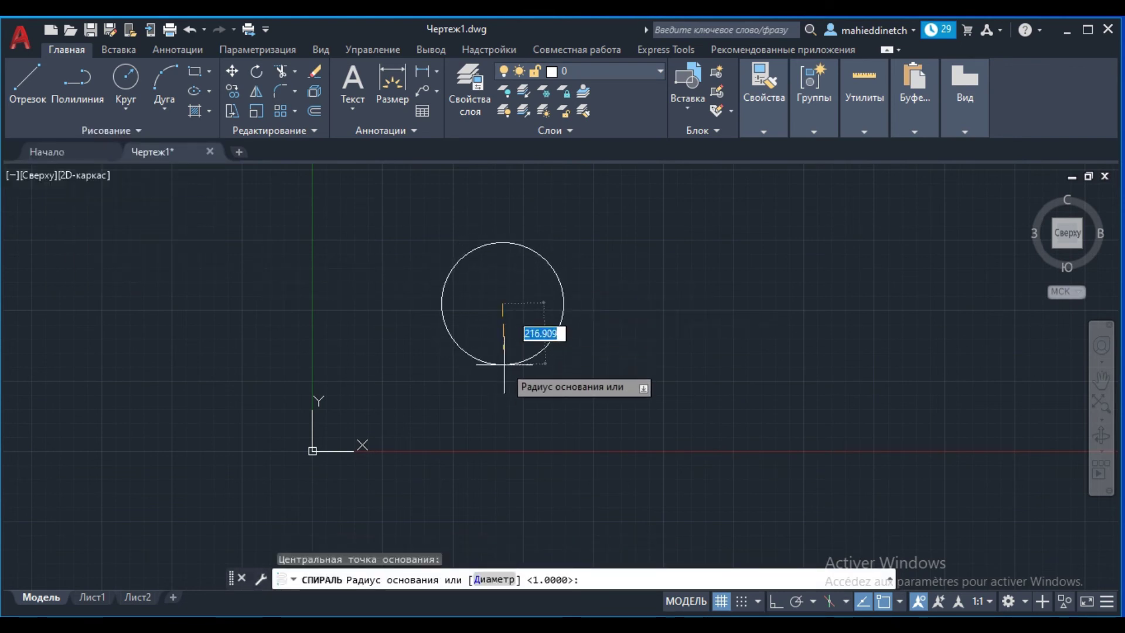
left_click(504, 384)
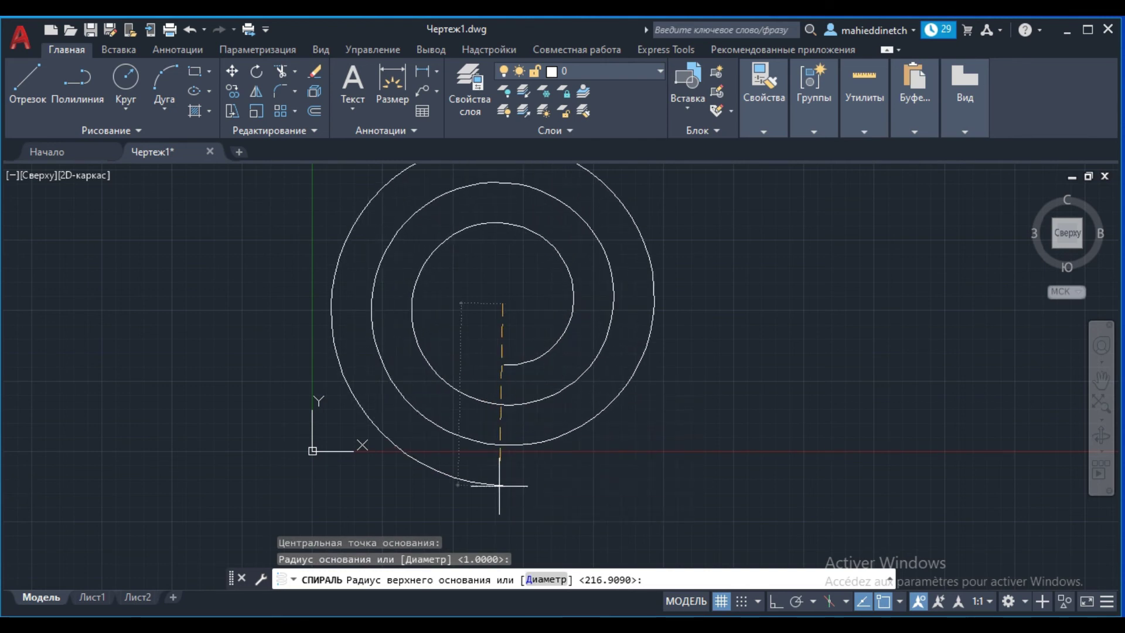
left_click(505, 465)
scroll(516, 437, "down", 3)
key("Escape")
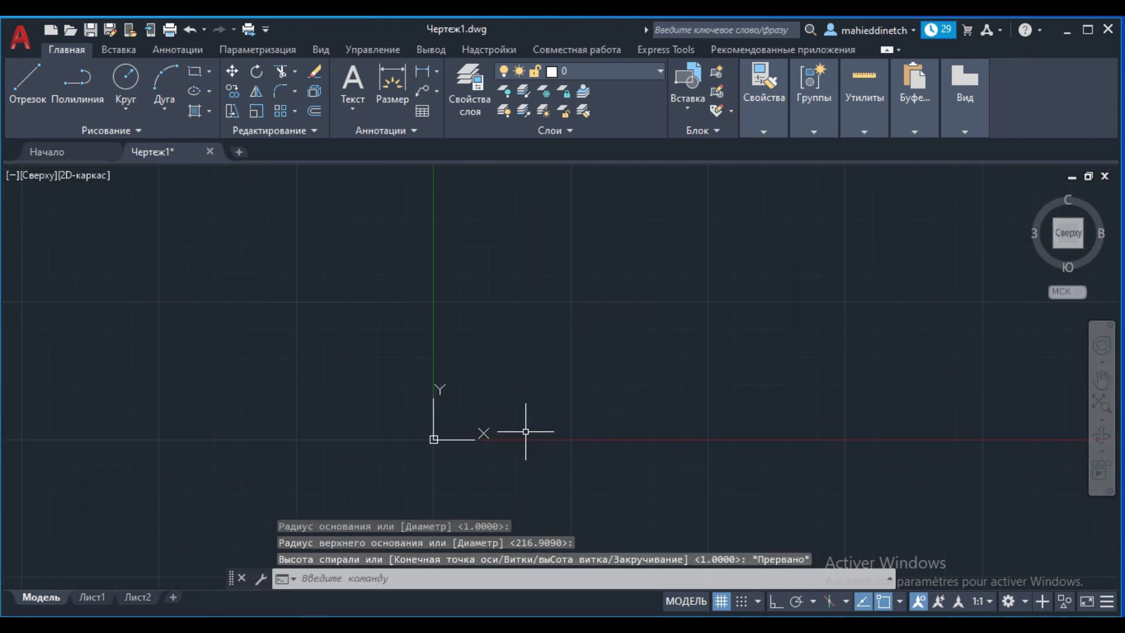
left_click(135, 128)
Draw three filled donuts, setting inner and outer diameters by picking points
left_click(97, 171)
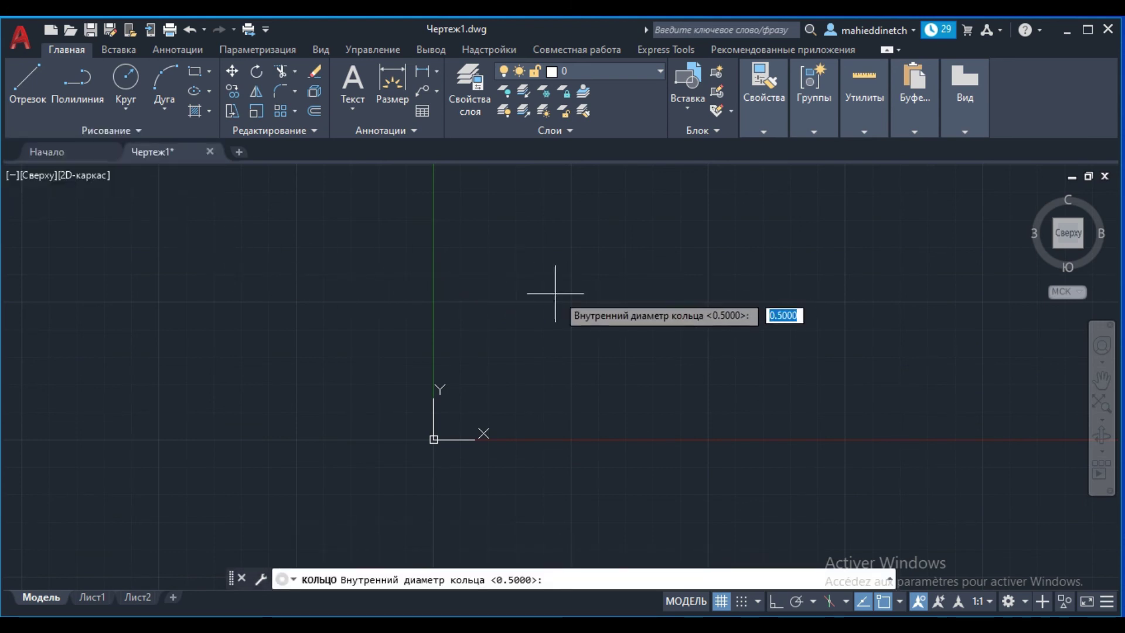
middle_click_drag(587, 307, 523, 305)
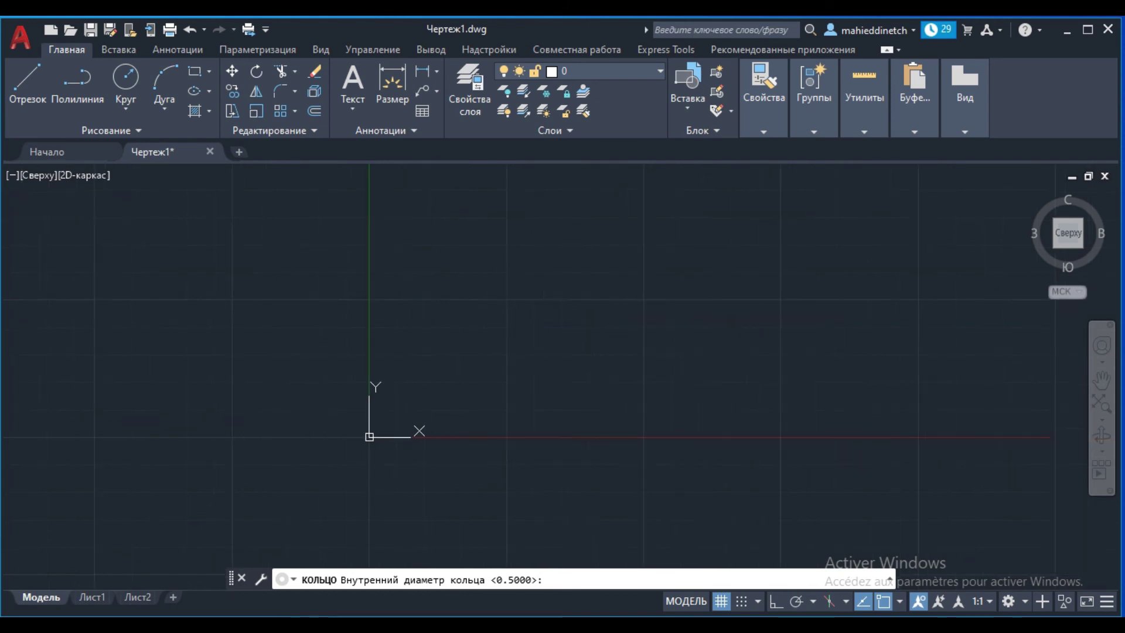
left_click(555, 321)
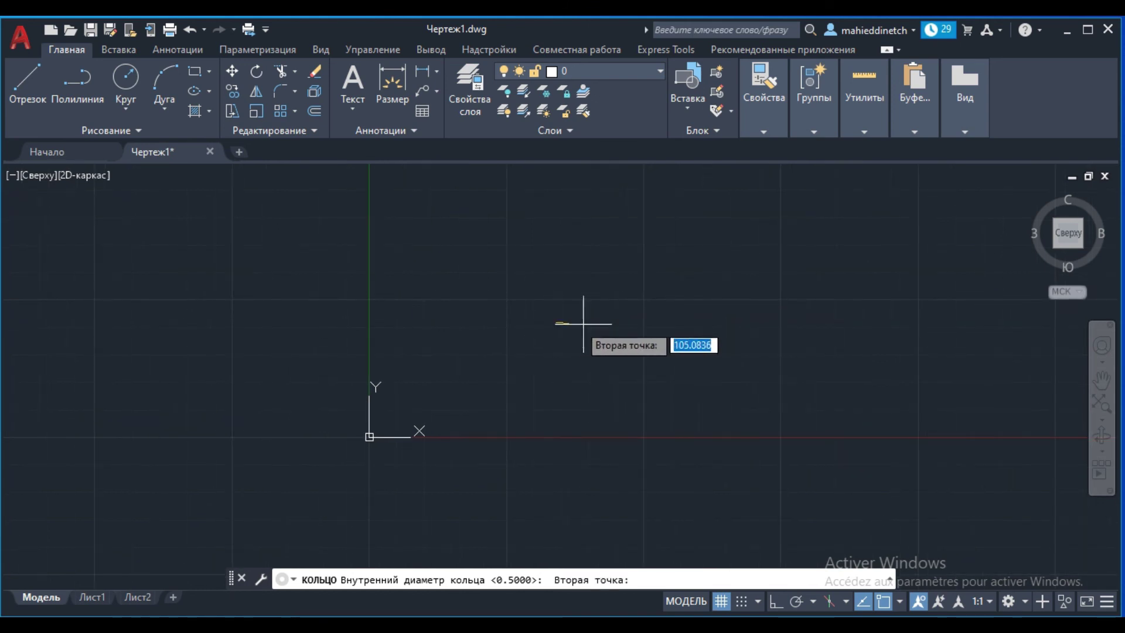
left_click(660, 315)
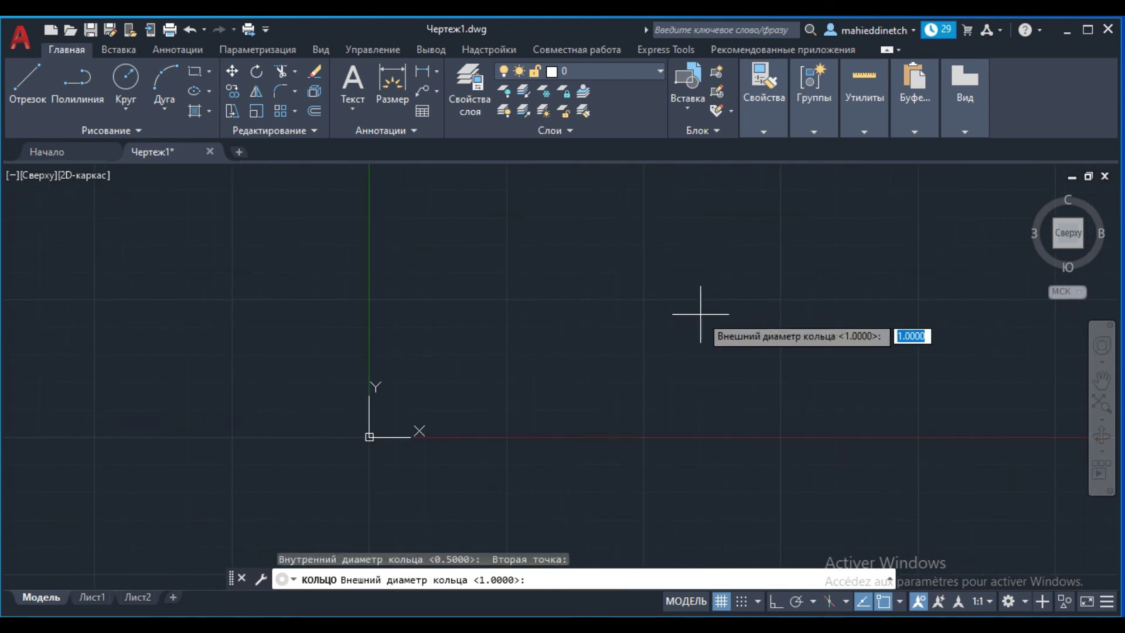
left_click(657, 318)
left_click(760, 318)
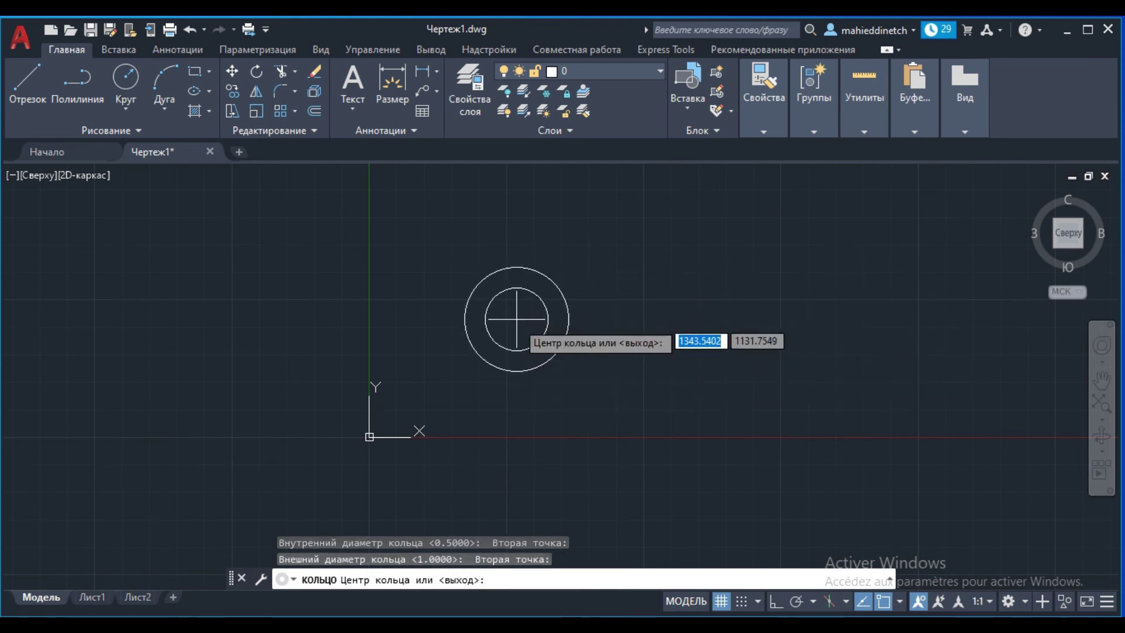
left_click(548, 320)
left_click(750, 326)
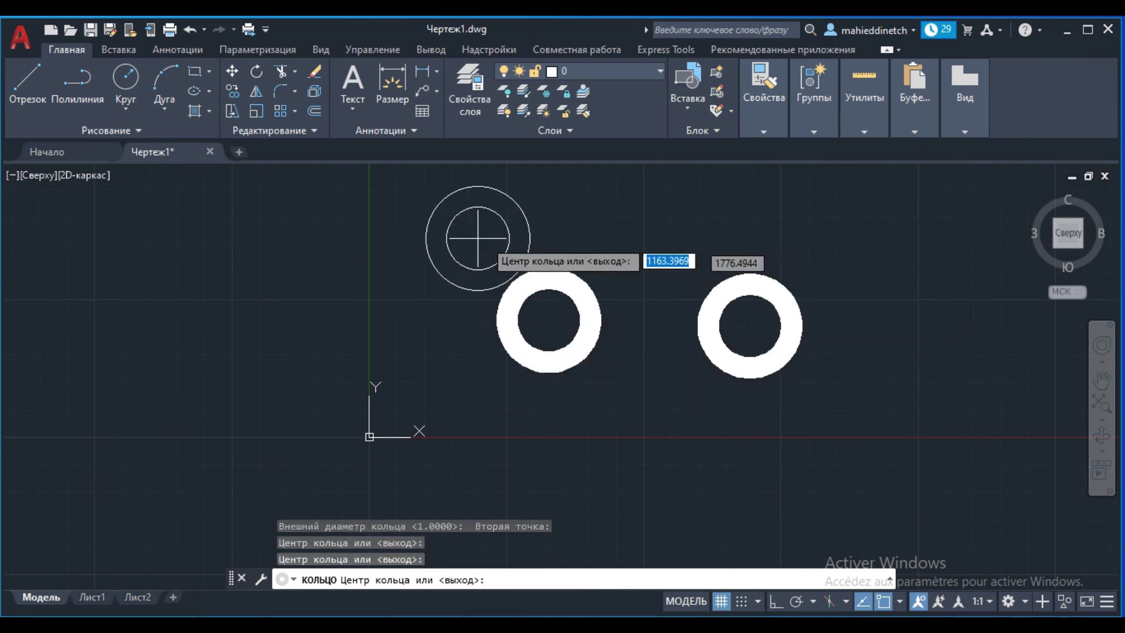
left_click(345, 272)
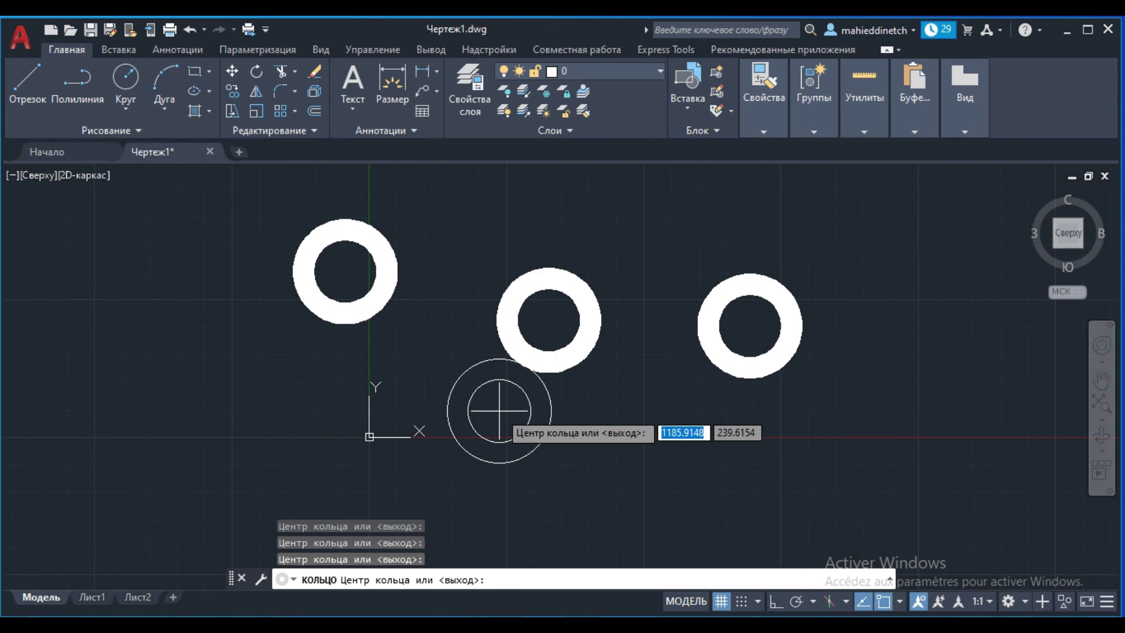
key("Escape")
Draw one more donut with inner diameter 600 and outer diameter 800
left_click(115, 131)
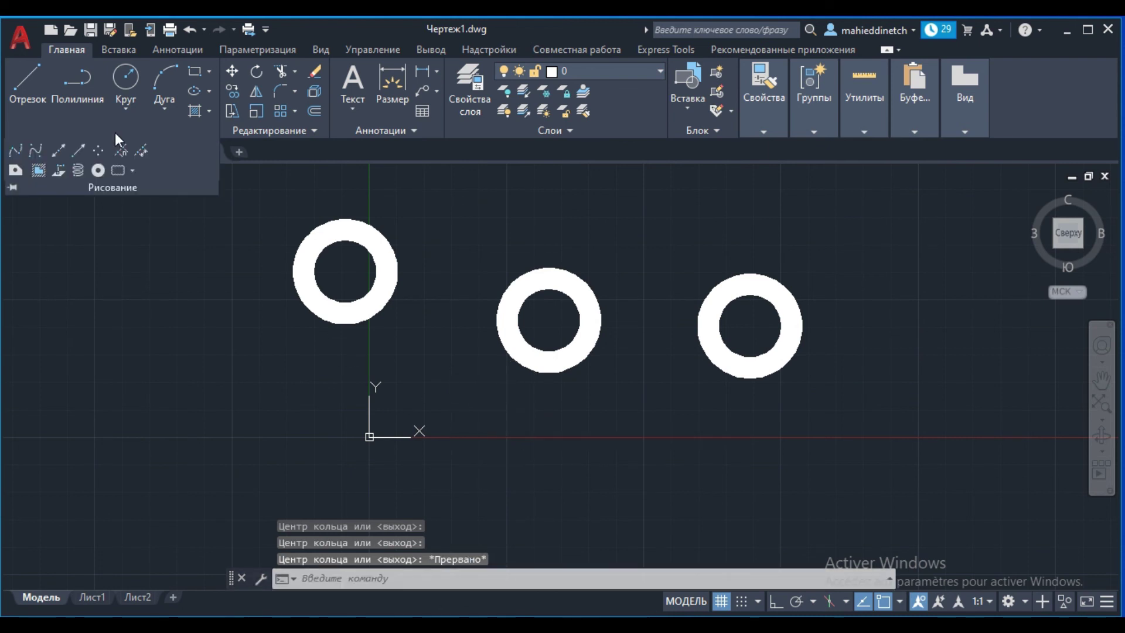
left_click(98, 170)
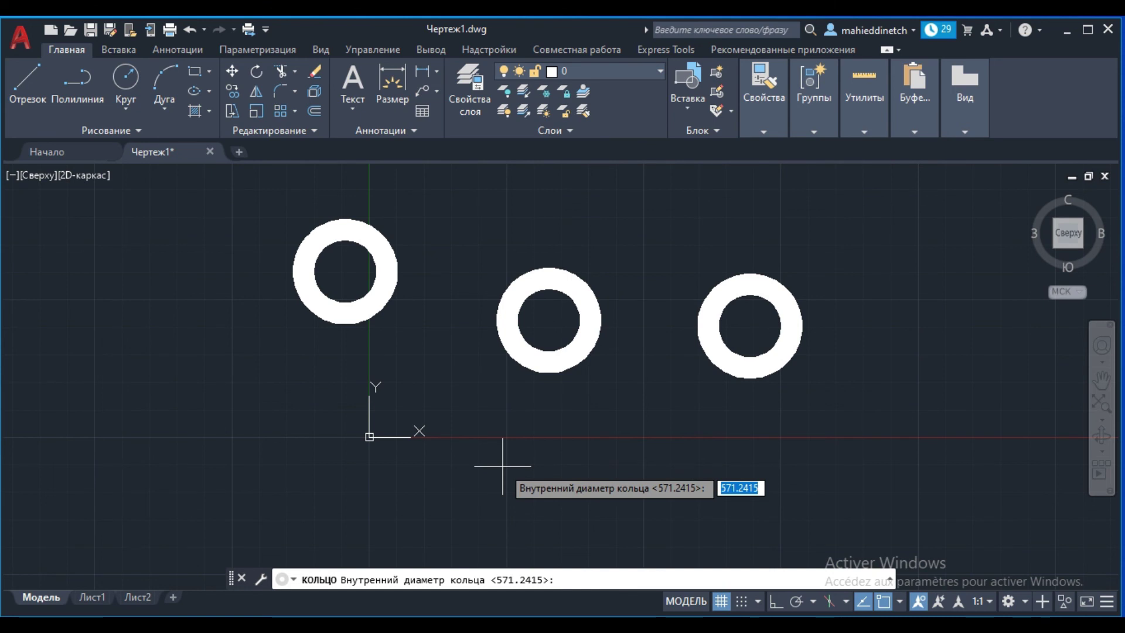
type("600")
key("Return")
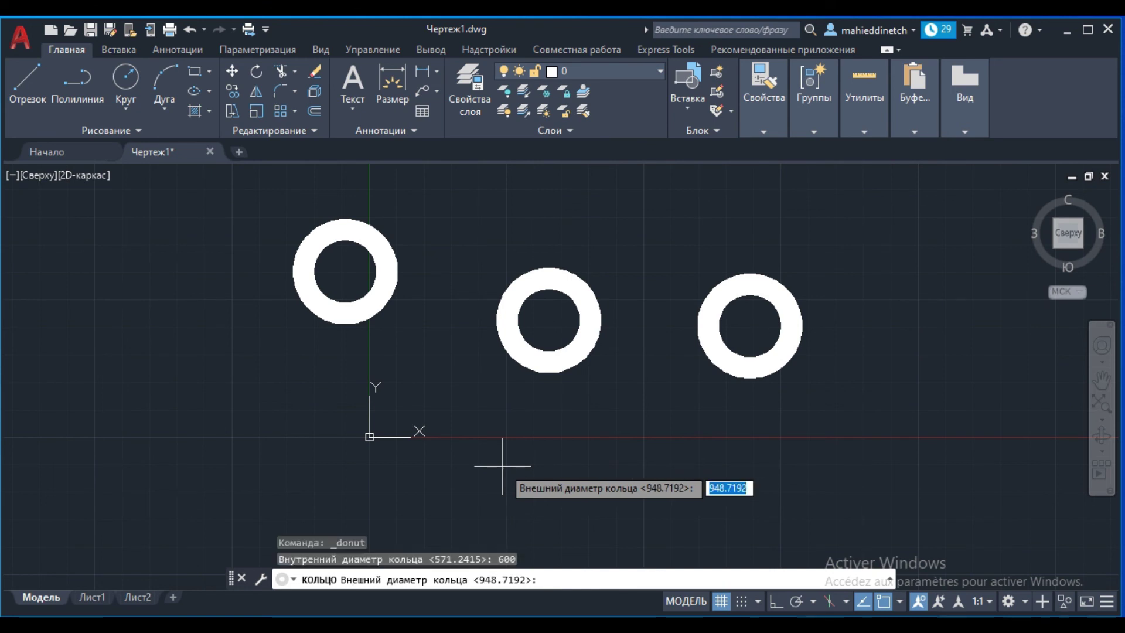
type("800")
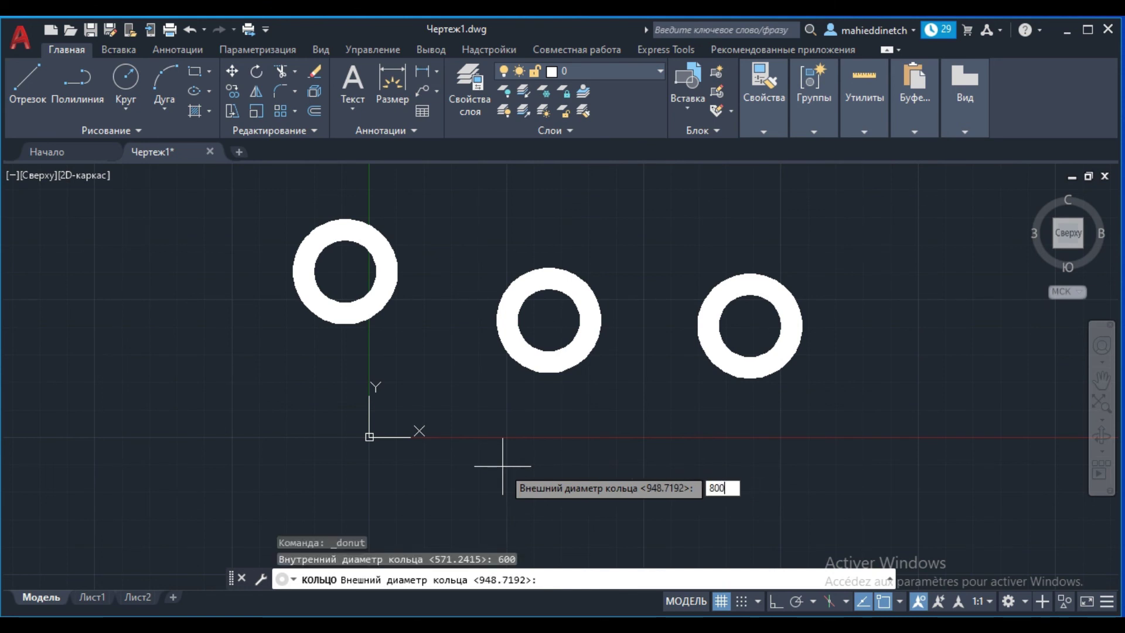
key("Return")
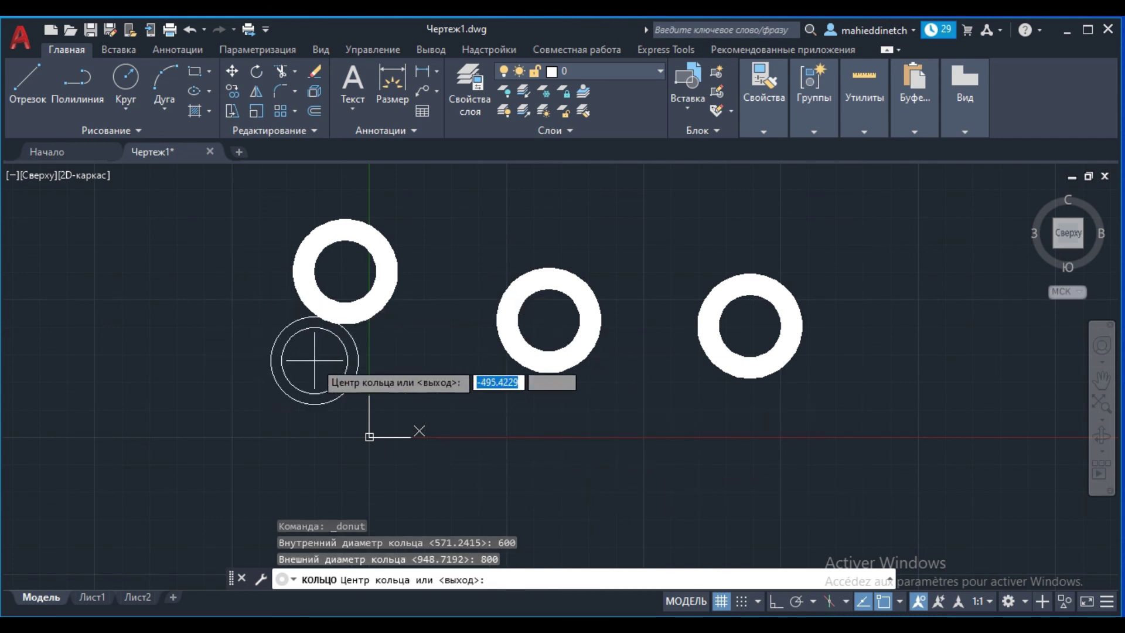
key("Escape")
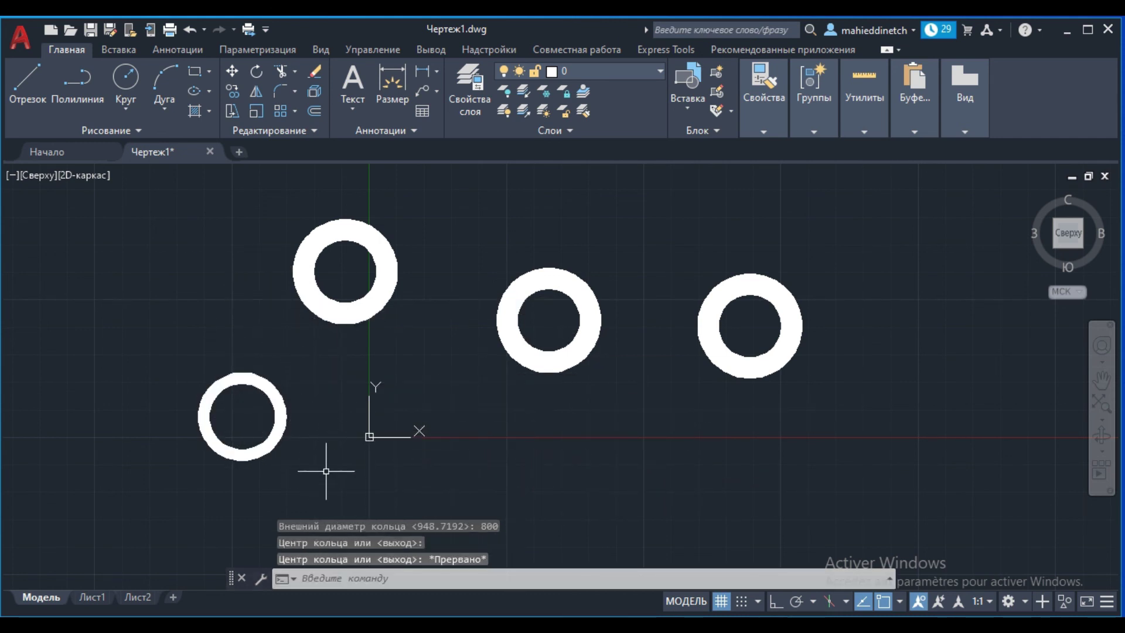
Crossing-select all four donuts and delete them
scroll(234, 422, "up", 4)
scroll(244, 399, "down", 2)
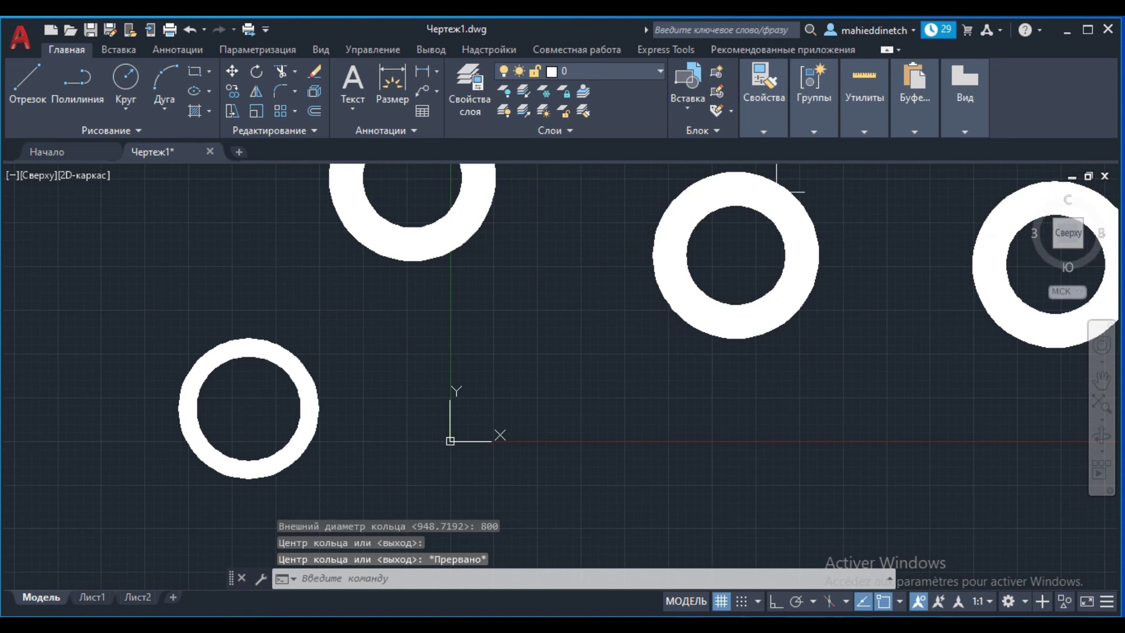
scroll(387, 407, "down", 4)
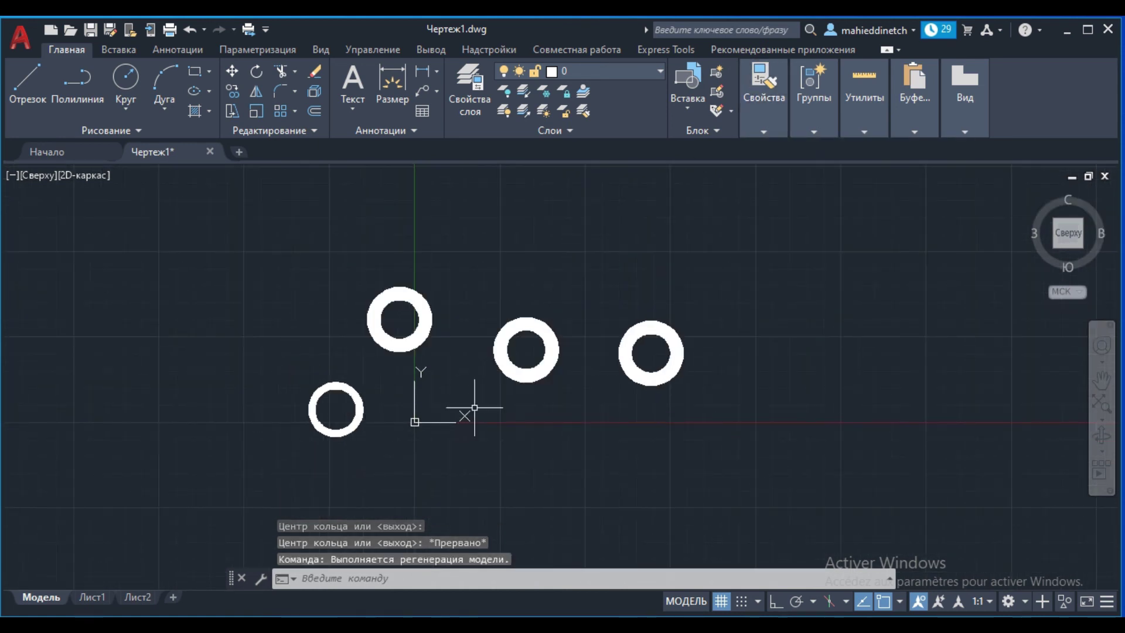
left_click(887, 253)
left_click(252, 473)
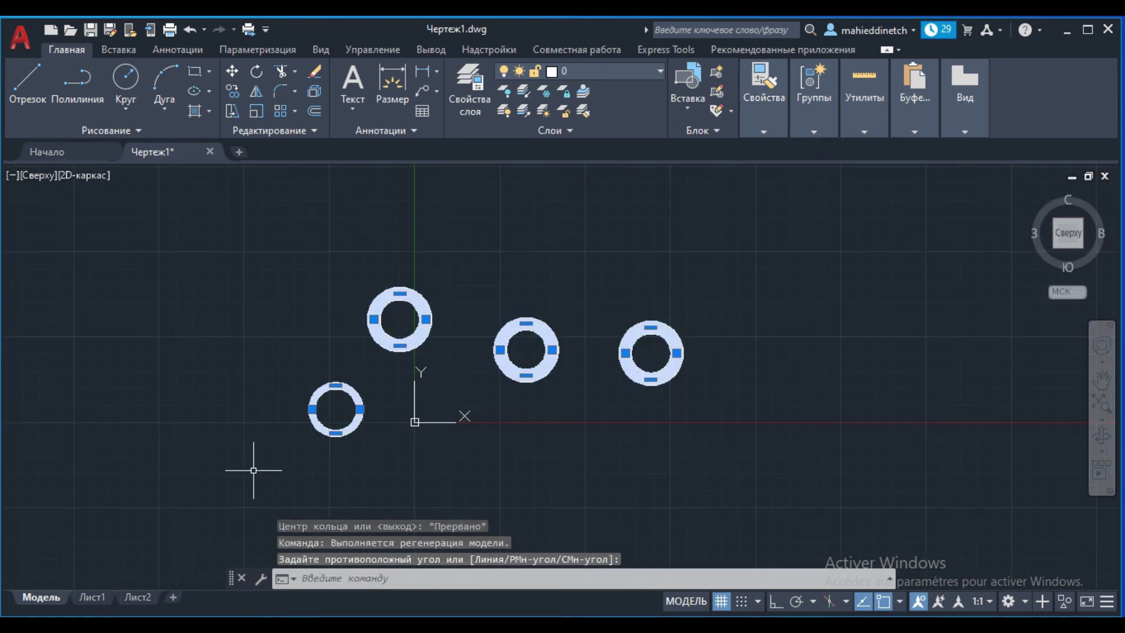
key("Delete")
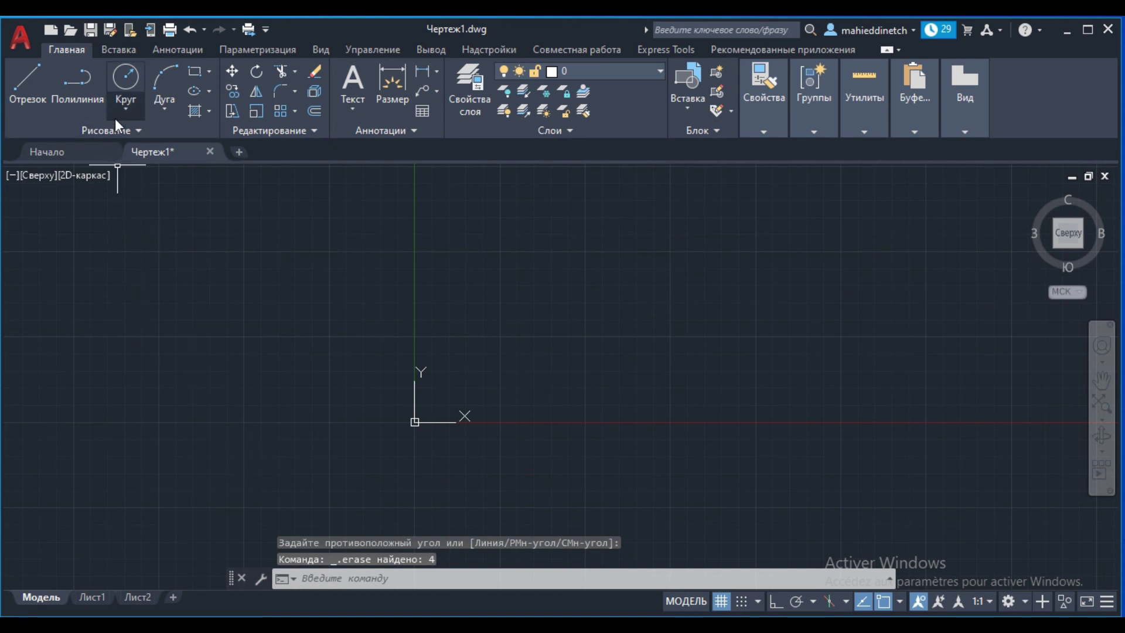
left_click(135, 129)
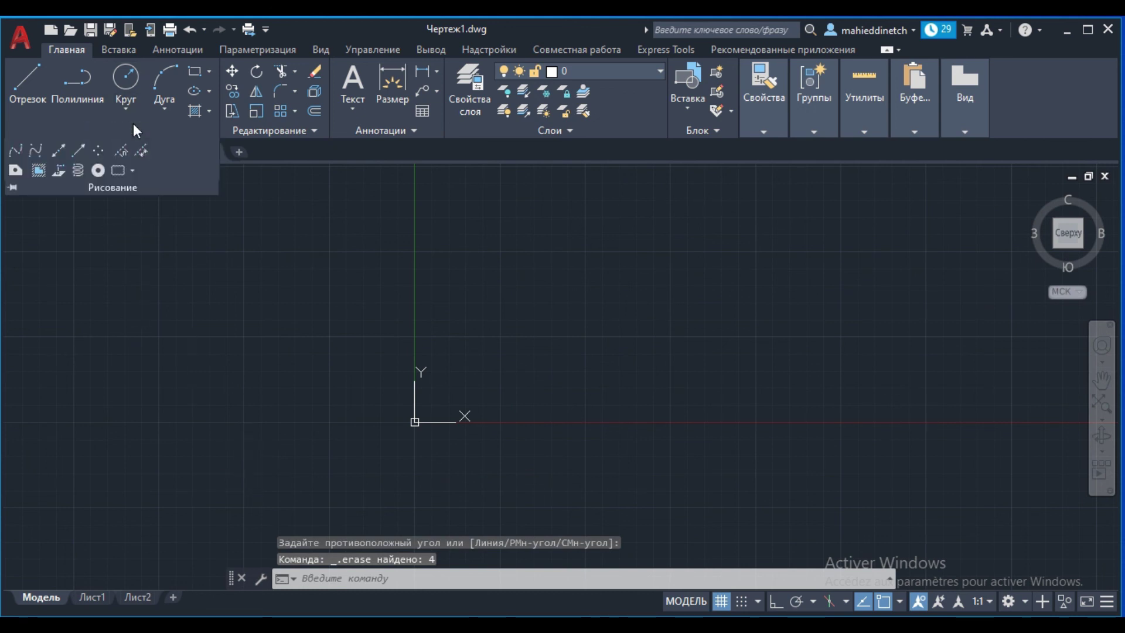
left_click(117, 170)
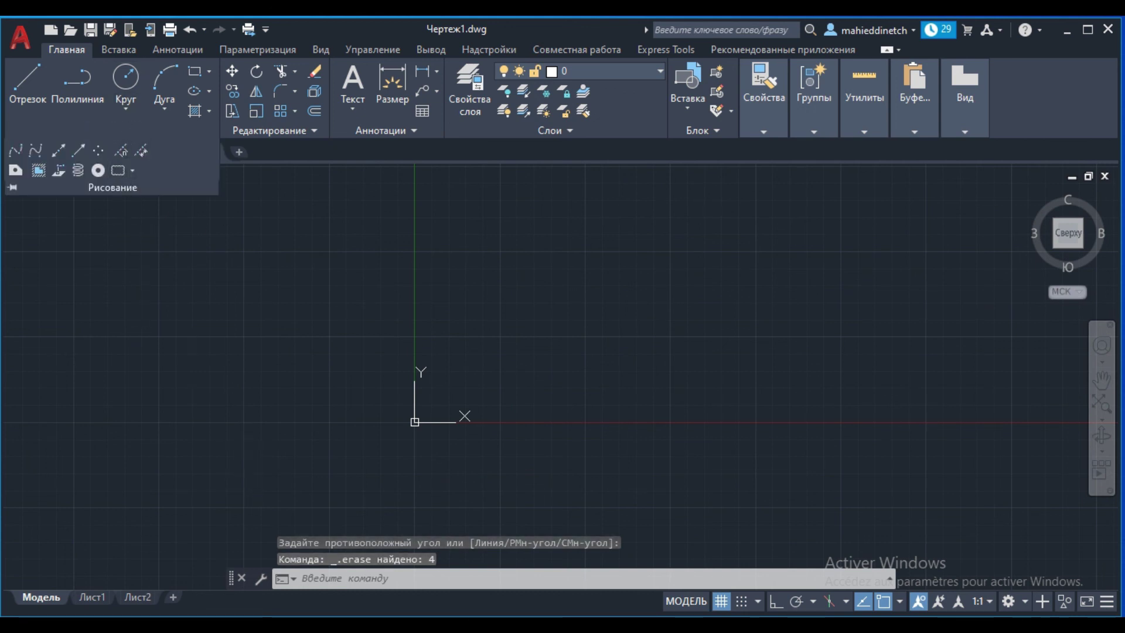
left_click(476, 244)
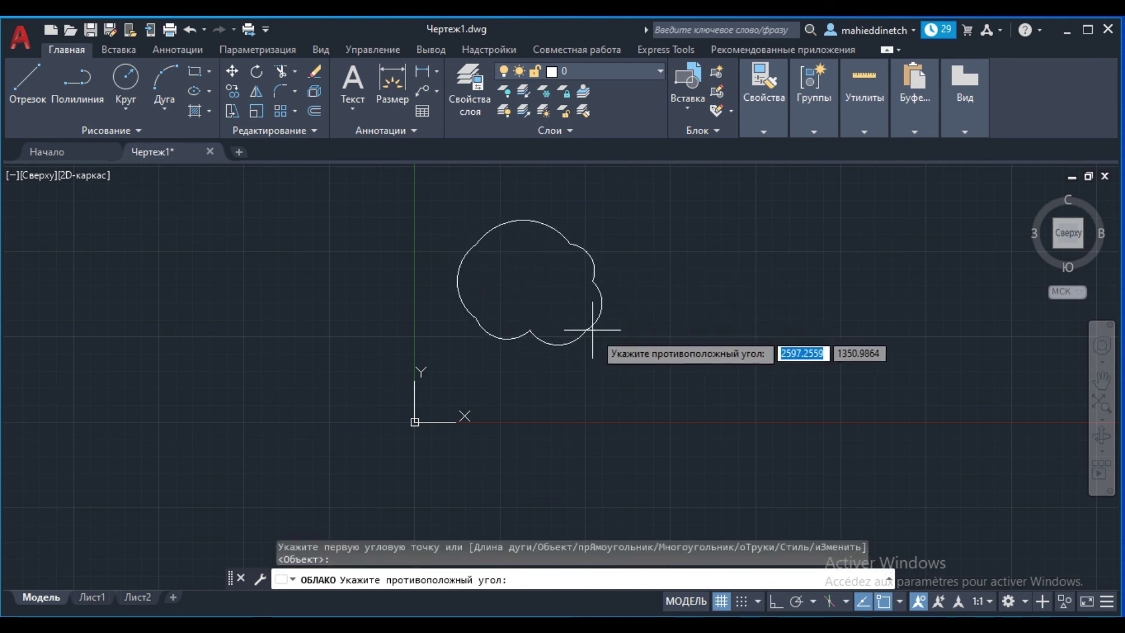
left_click(657, 362)
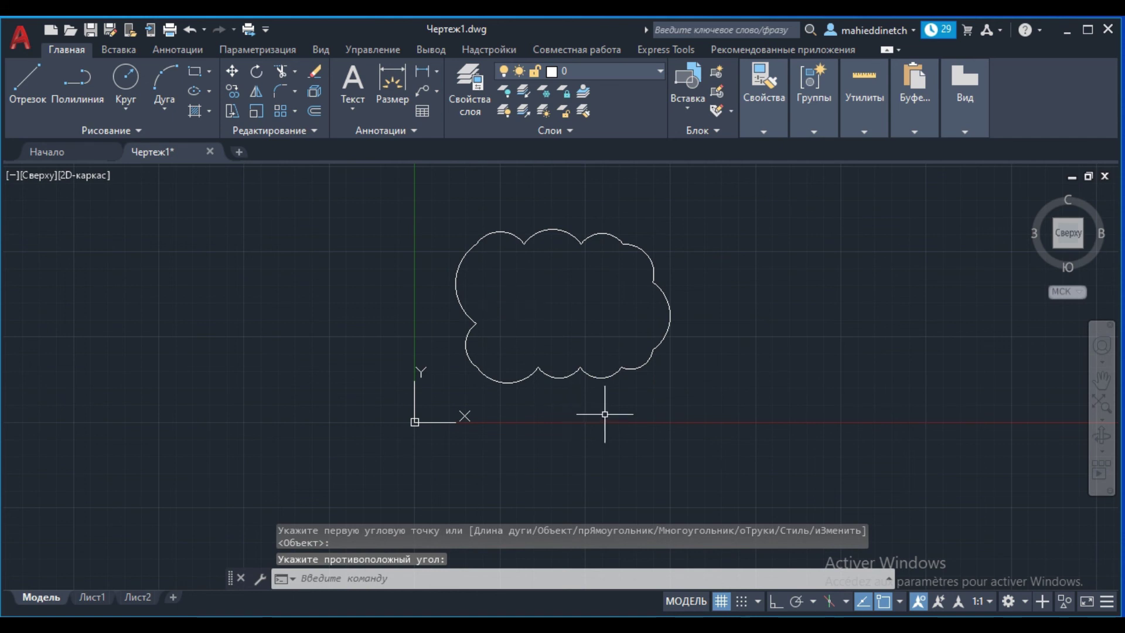
left_click(698, 223)
left_click(628, 276)
right_click(743, 244)
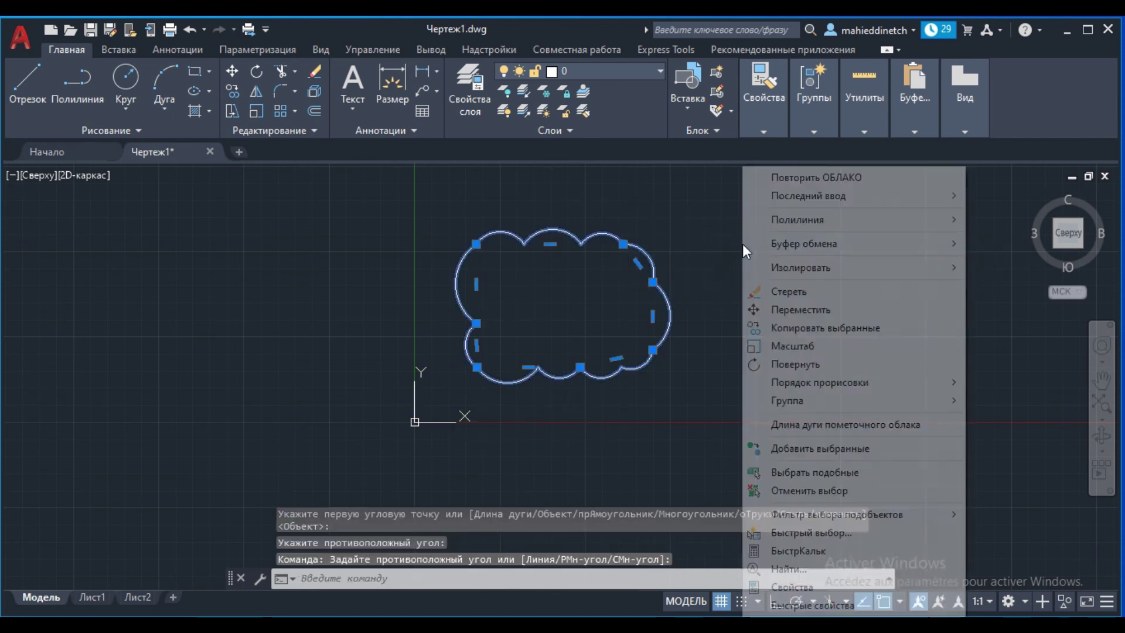
left_click(809, 586)
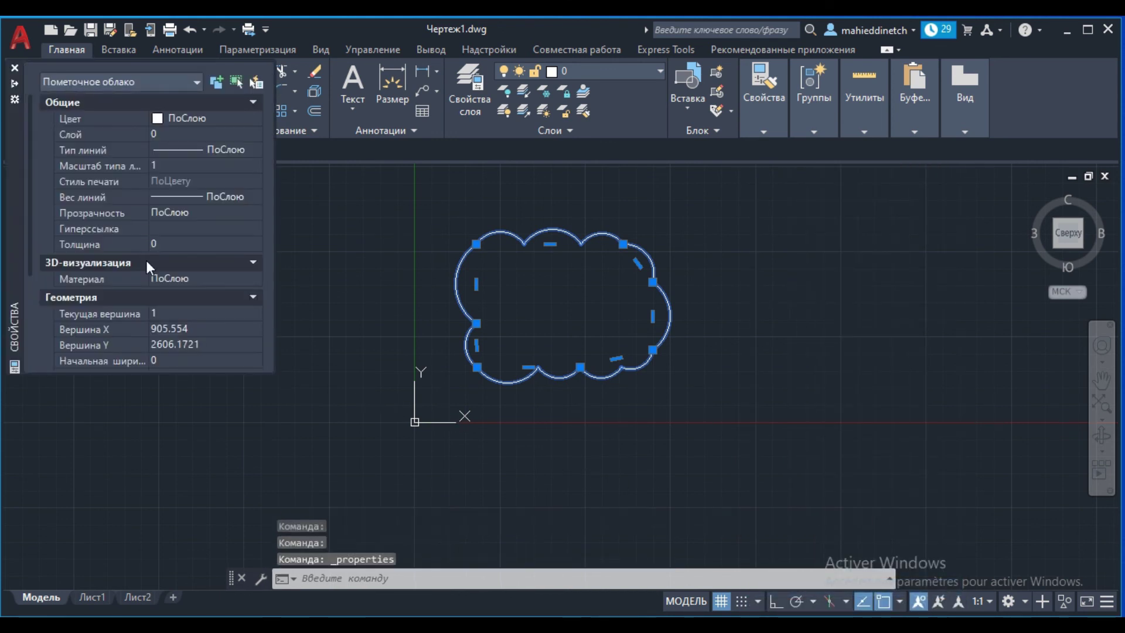
scroll(126, 205, "down", 3)
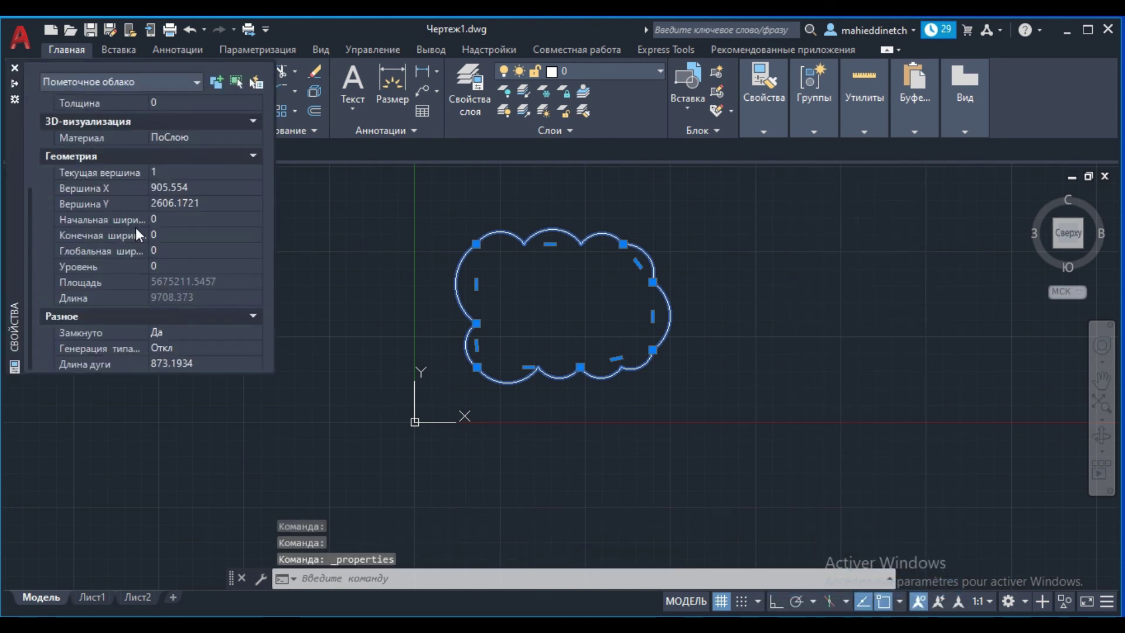
left_click(203, 364)
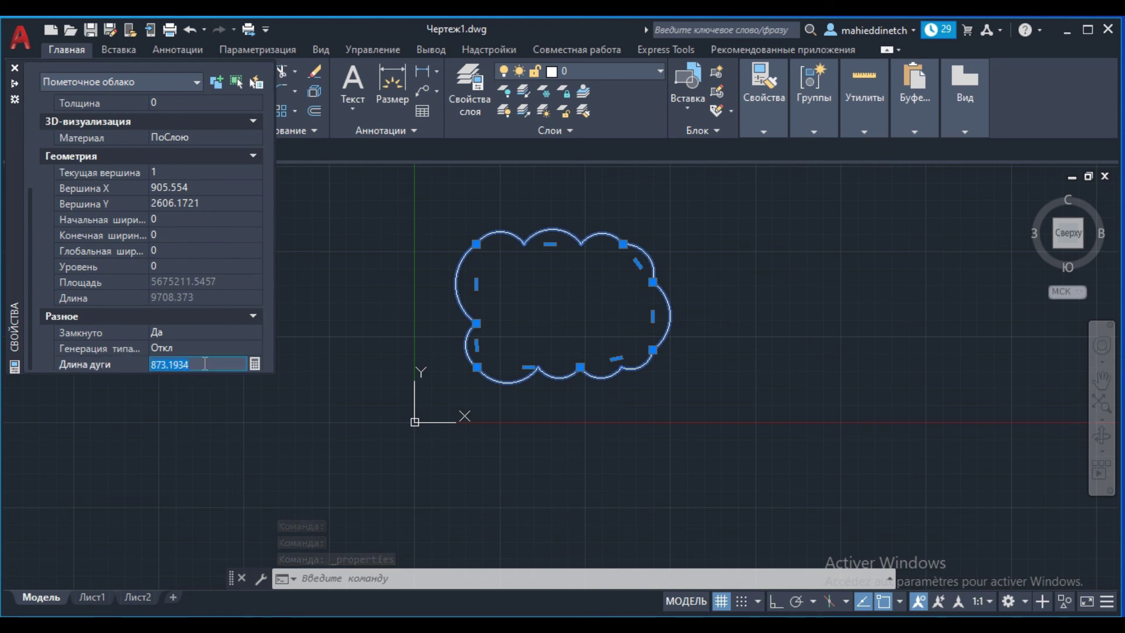
type("200")
key("Return")
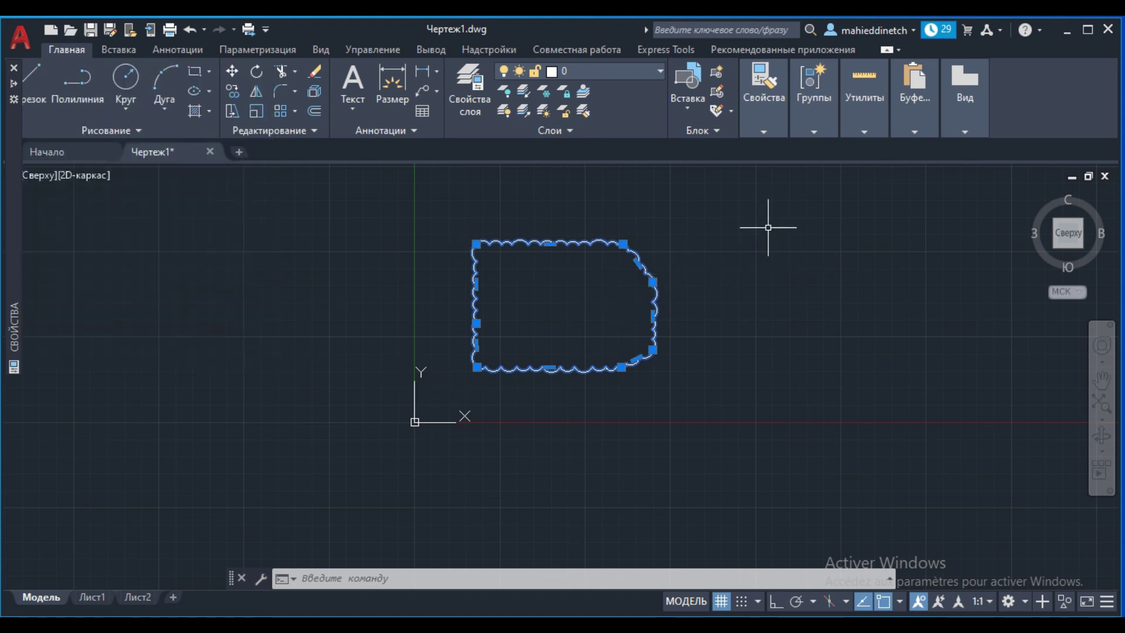
key("Escape")
left_click(710, 222)
left_click(624, 334)
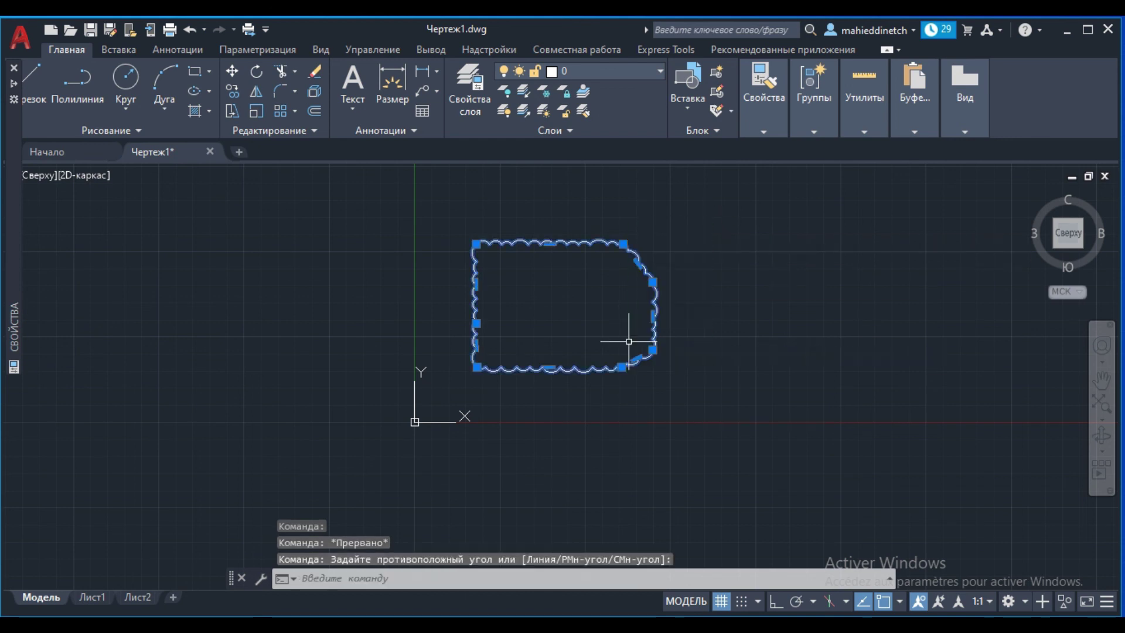
key("Delete")
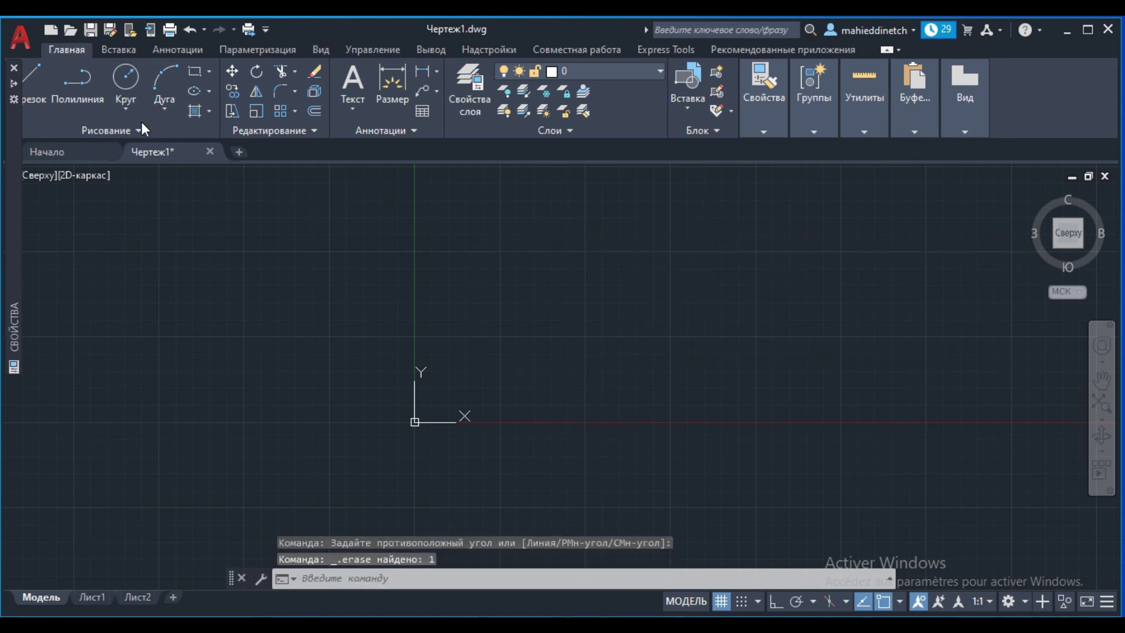
Draw a rectangular revision cloud by picking two opposite corners
left_click(141, 126)
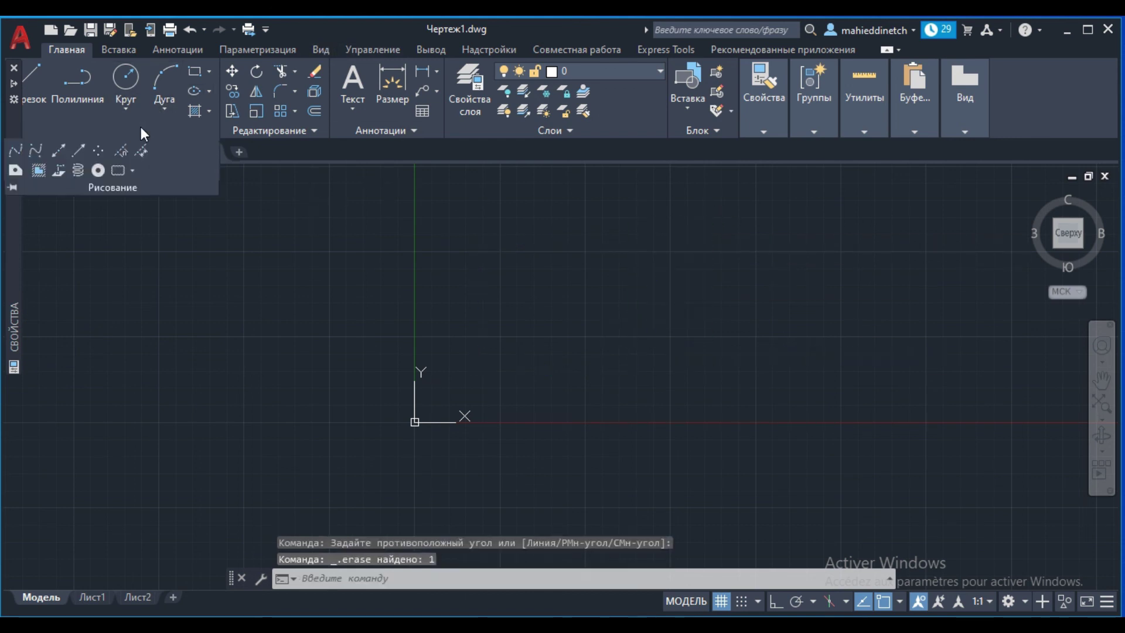
left_click(116, 171)
left_click(530, 246)
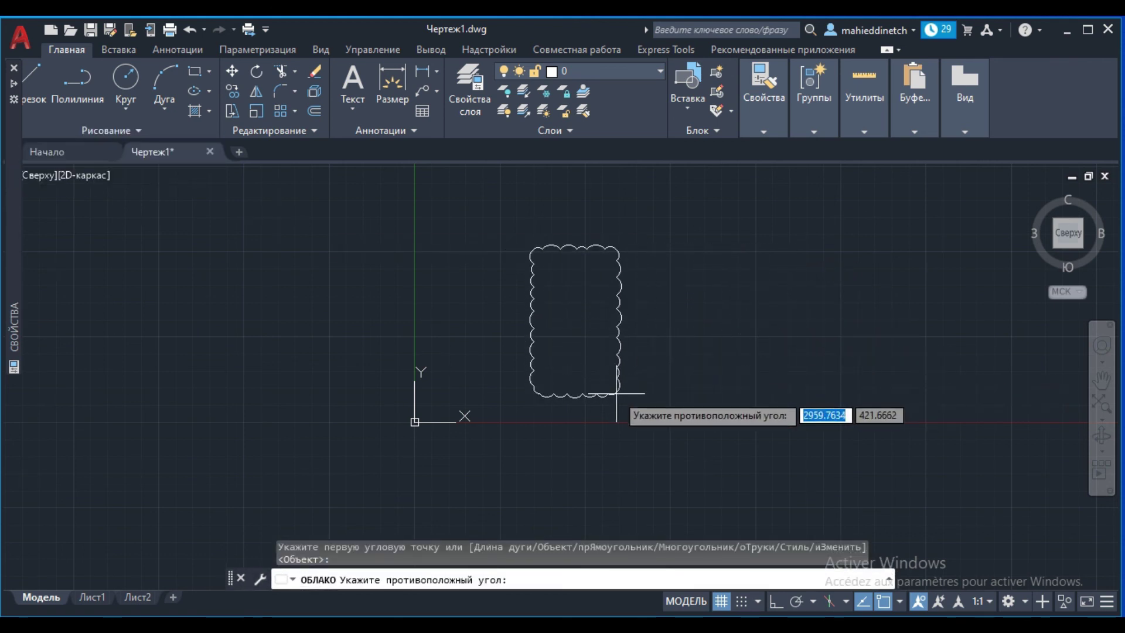
left_click(711, 383)
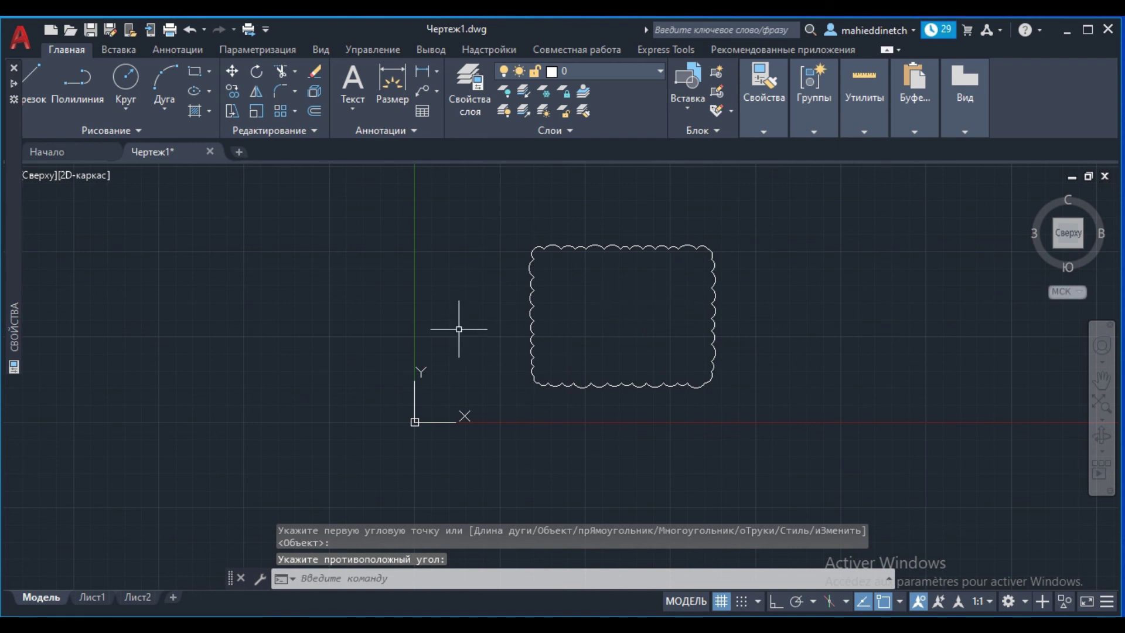
scroll(299, 289, "down", 2)
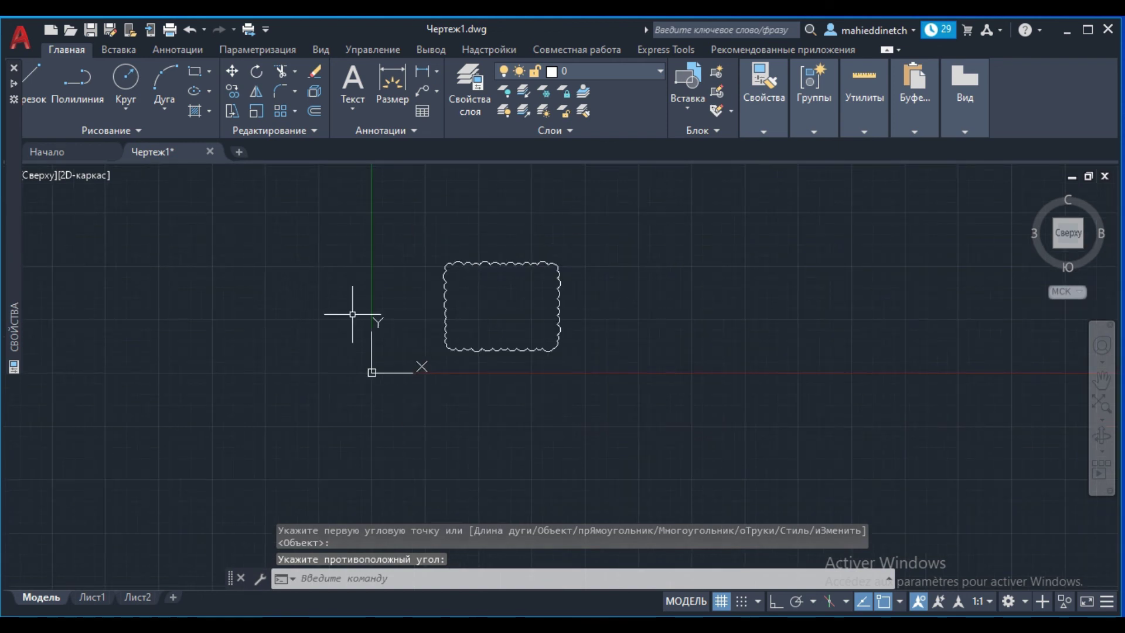
Select the revision cloud and change its arc length from 200 to 5 in Properties
left_click(592, 255)
left_click(446, 317)
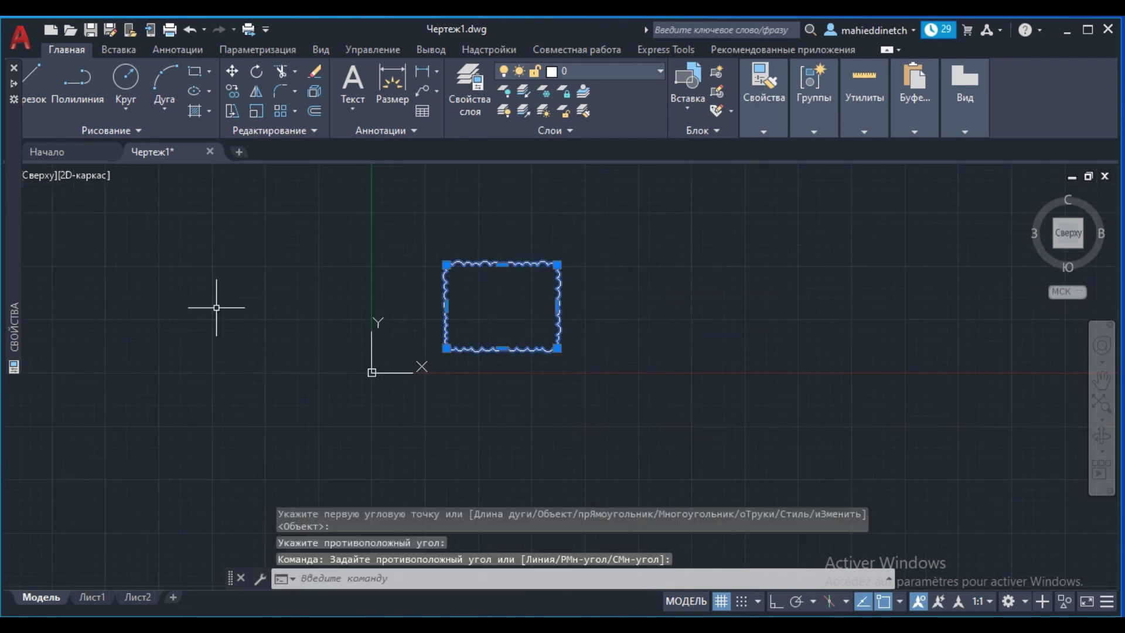
scroll(107, 213, "down", 3)
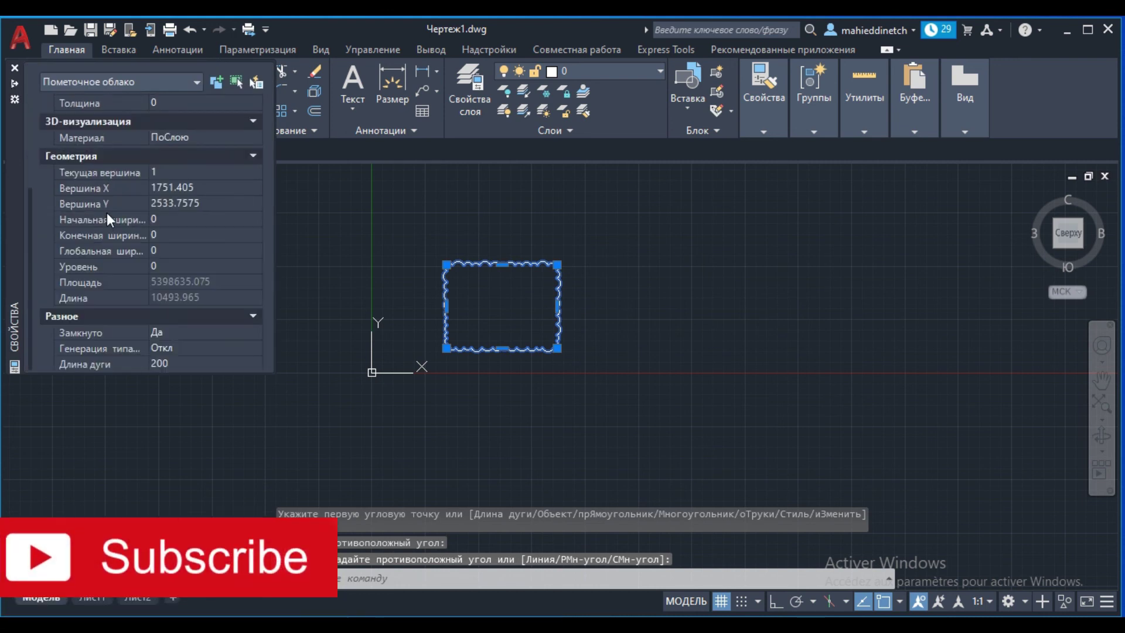
left_click(160, 364)
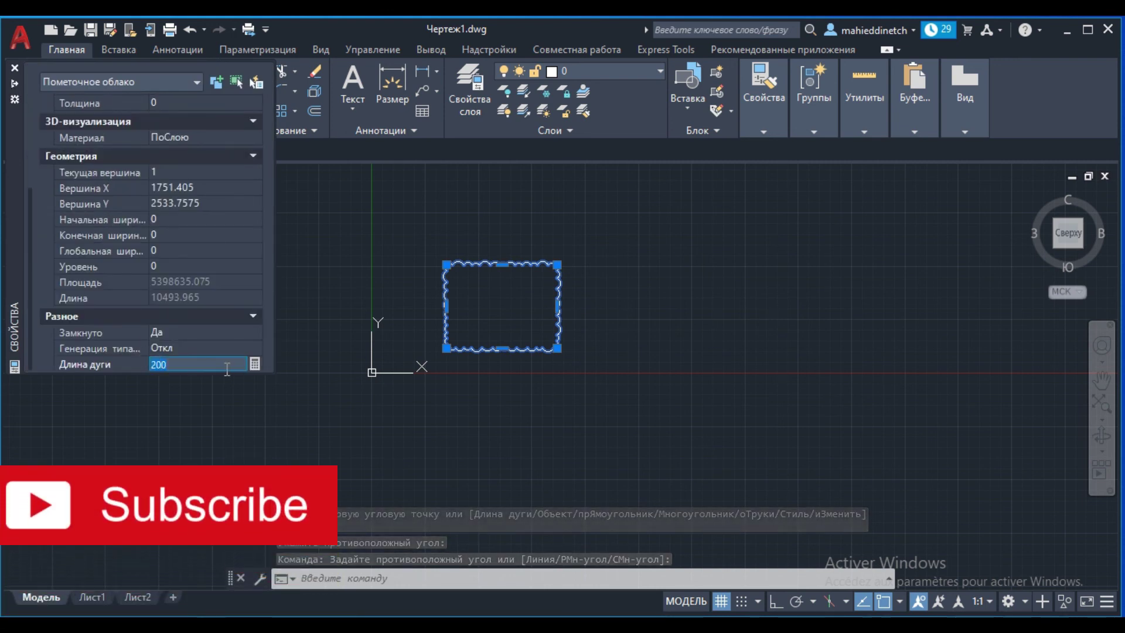
type("5")
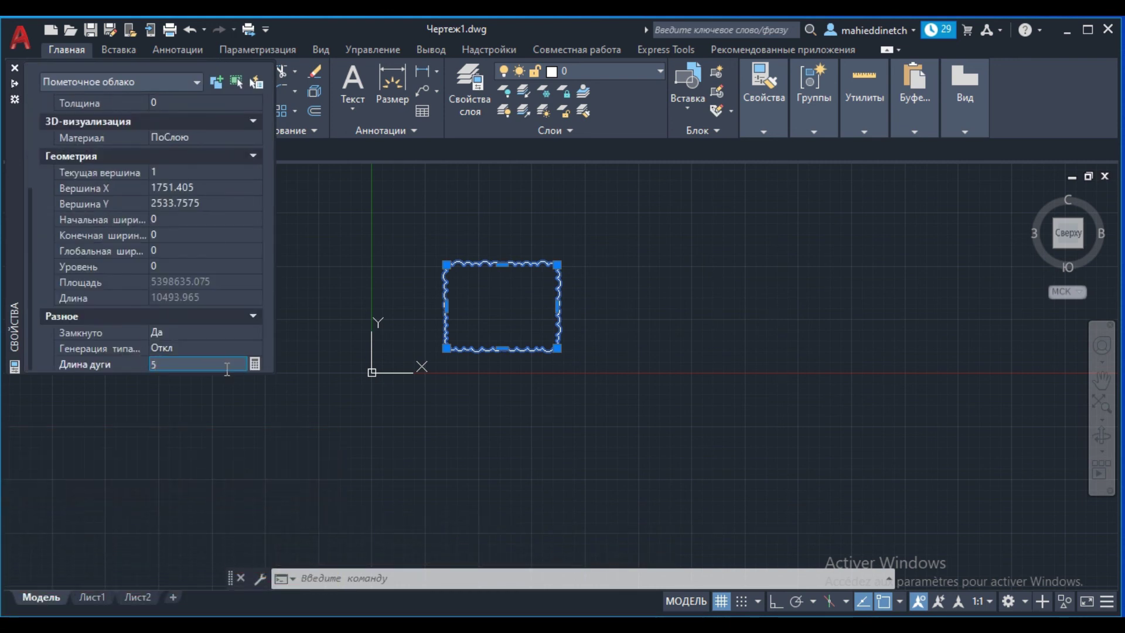
key("Return")
scroll(459, 301, "up", 4)
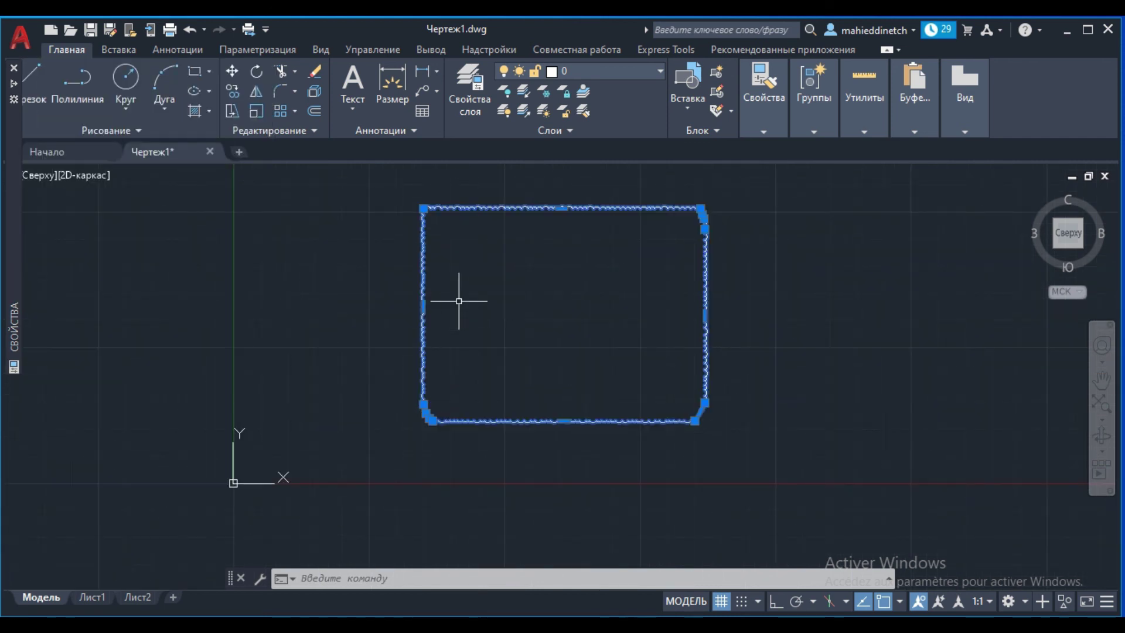
scroll(454, 302, "up", 5)
scroll(364, 319, "down", 4)
scroll(463, 305, "down", 4)
scroll(604, 287, "up", 2)
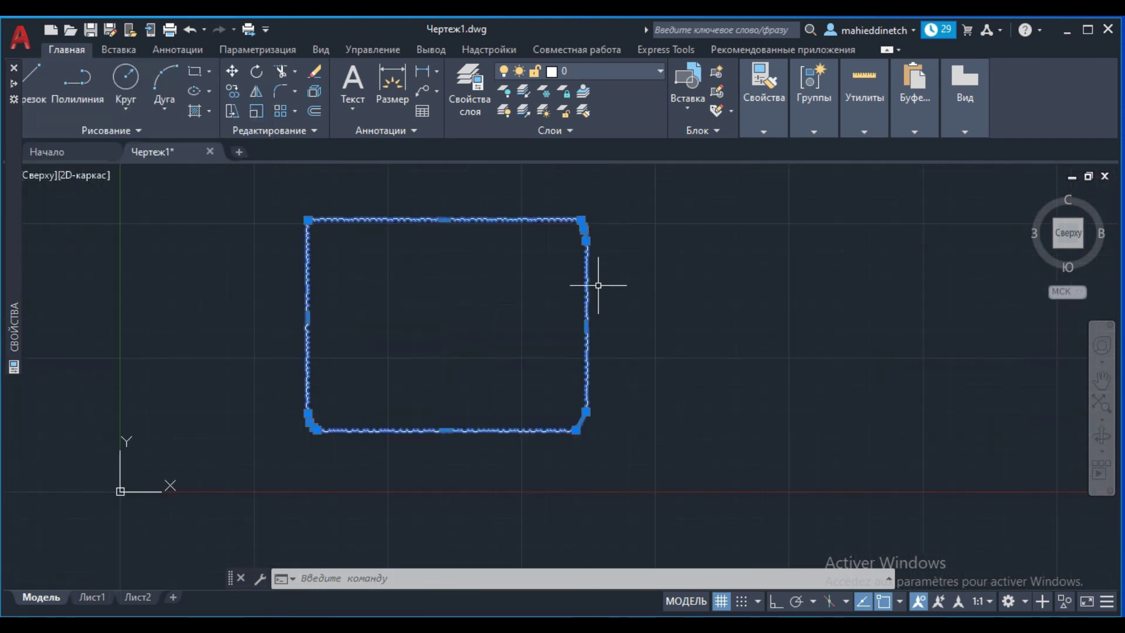
key("Escape")
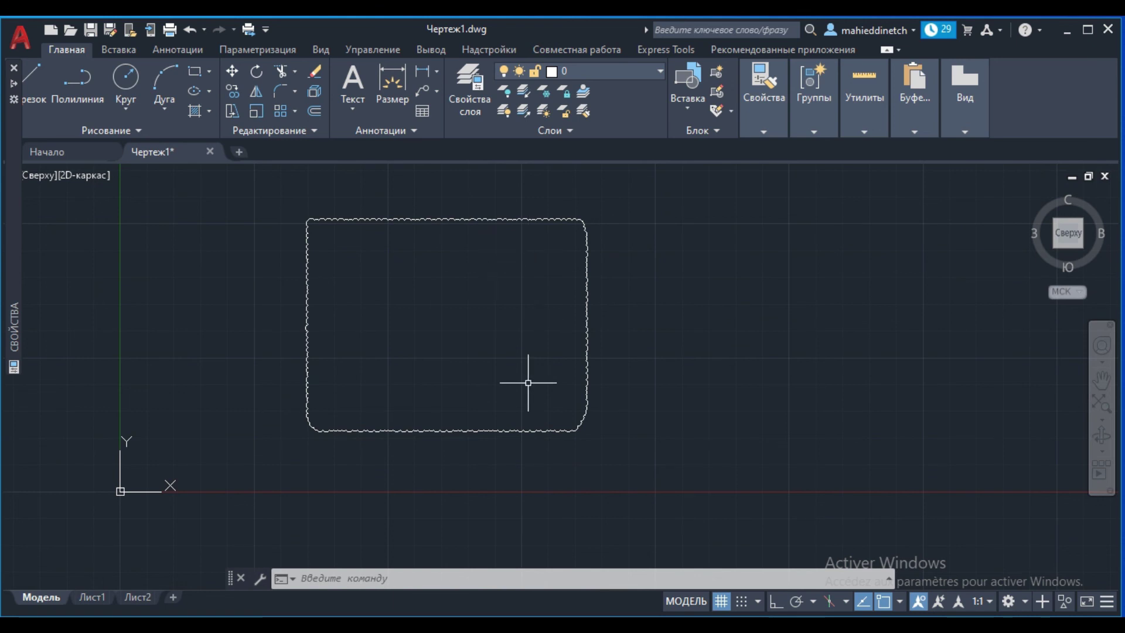
scroll(529, 381, "down", 2)
scroll(528, 383, "down", 2)
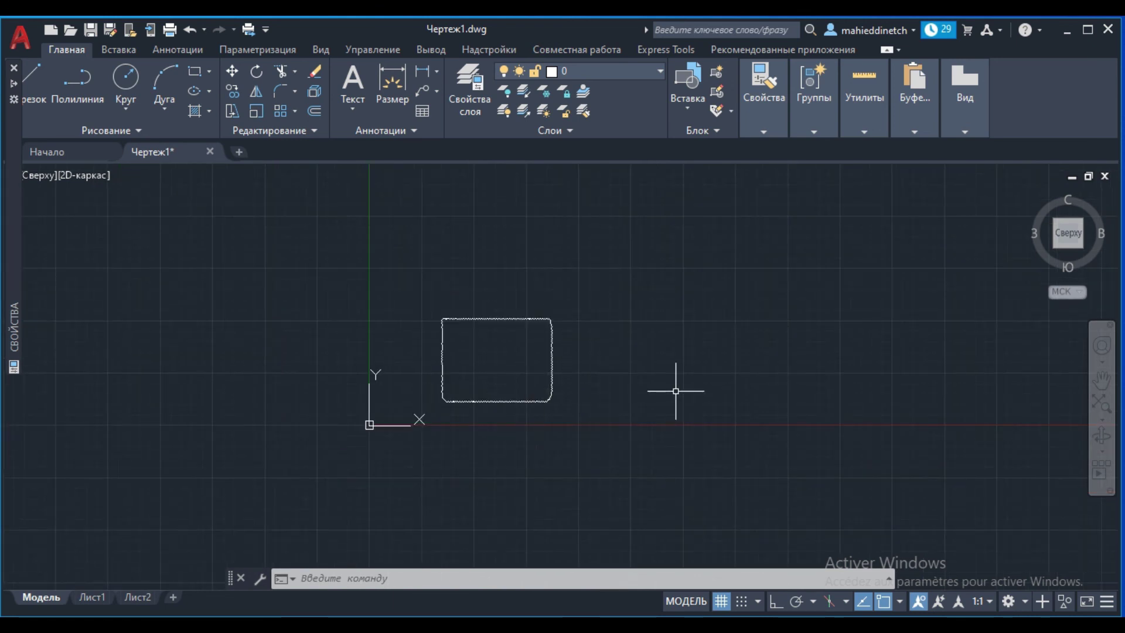